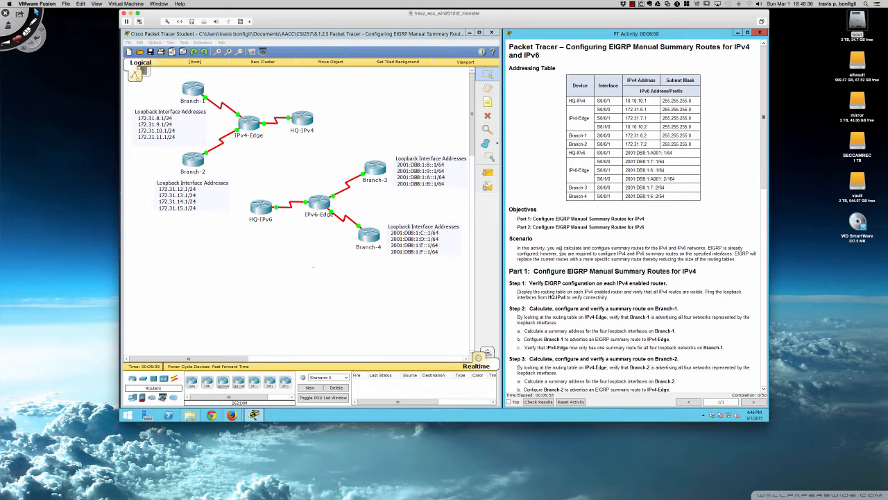
Read the scenario and the Part 1 instructions for configuring EIGRP manual summary routes for IPv4
{"action": "scroll", "coordinate": [559, 254], "scroll_direction": "down", "scroll_amount": 5}
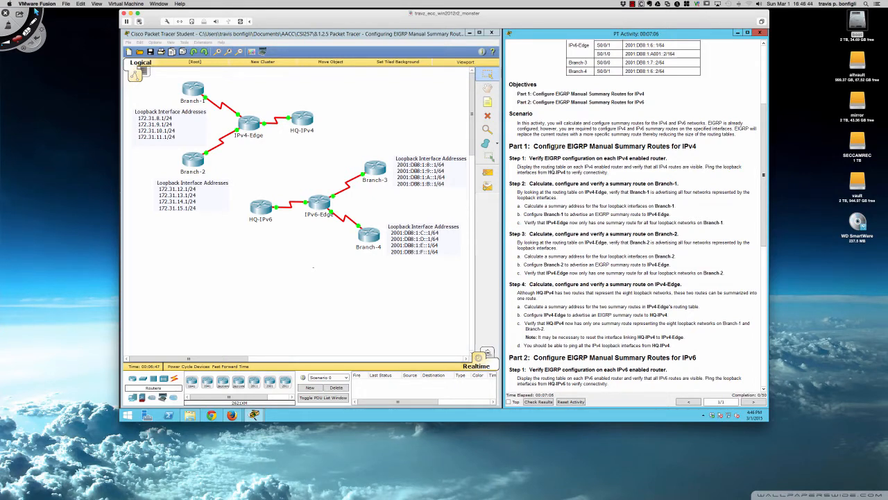
{"action": "left_click_drag", "start_coordinate": [707, 122], "coordinate": [732, 129]}
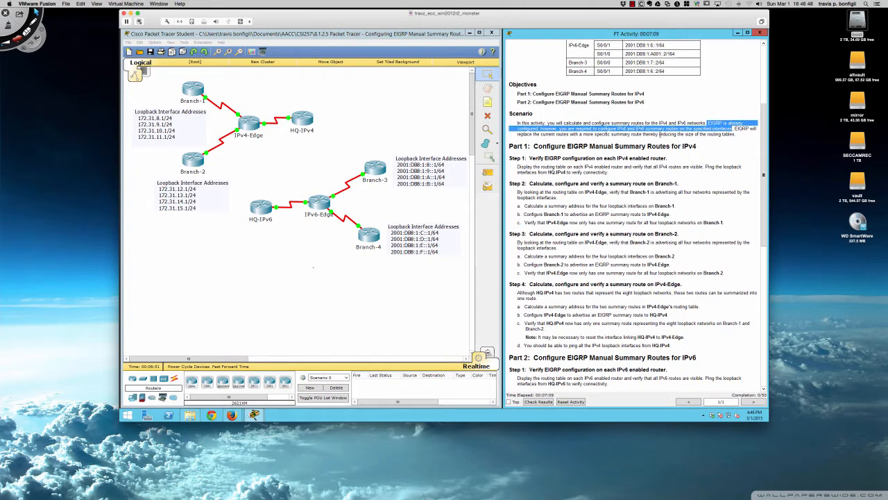
{"action": "left_click", "coordinate": [660, 133]}
{"action": "scroll", "coordinate": [600, 151], "scroll_direction": "down", "scroll_amount": 4}
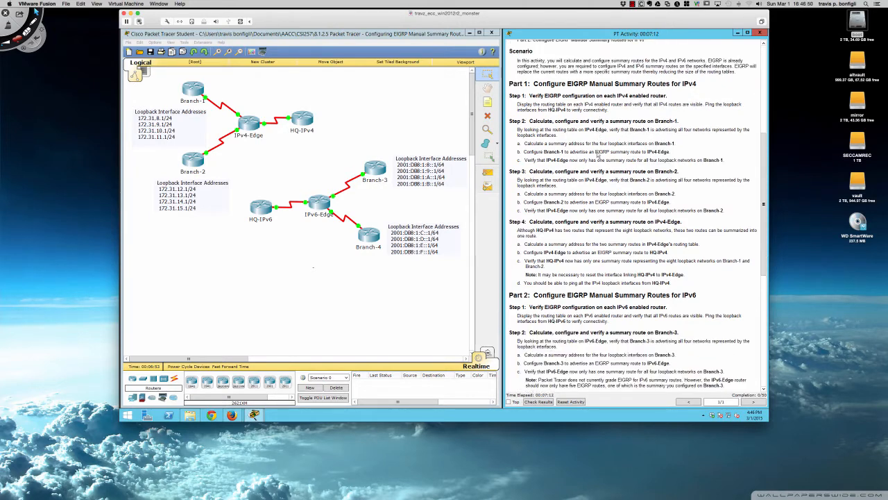
{"action": "scroll", "coordinate": [598, 155], "scroll_direction": "down", "scroll_amount": 1}
{"action": "scroll", "coordinate": [598, 154], "scroll_direction": "up", "scroll_amount": 1}
{"action": "scroll", "coordinate": [540, 65], "scroll_direction": "down", "scroll_amount": 2}
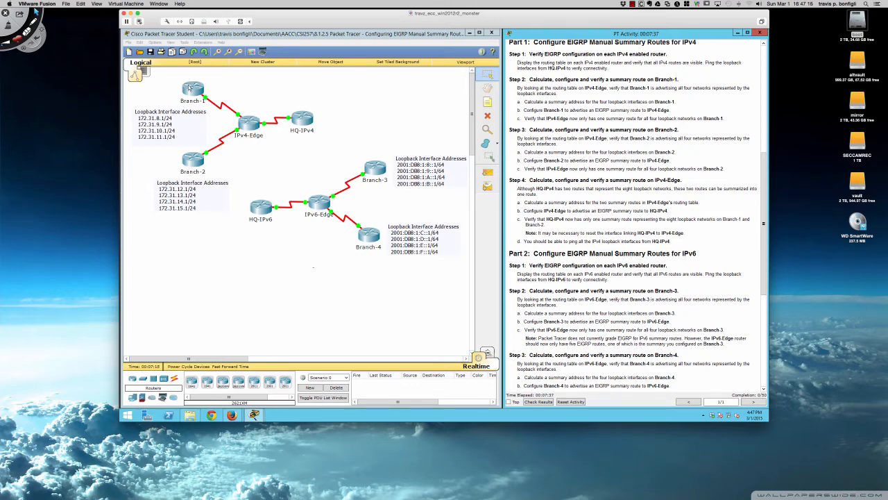
Open the command line of the HQ-IPv4 router and widen its window while keeping the IPv4 topology in view
{"action": "left_click", "coordinate": [301, 119]}
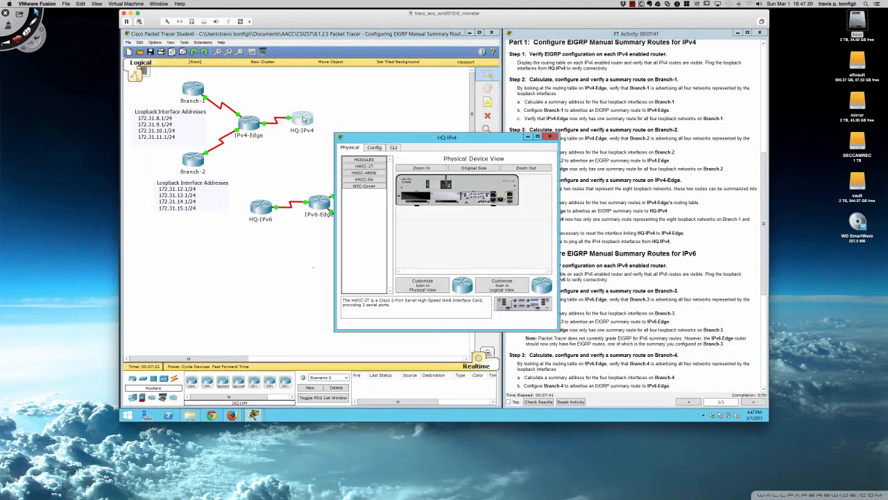
{"action": "left_click_drag", "start_coordinate": [392, 139], "coordinate": [179, 215]}
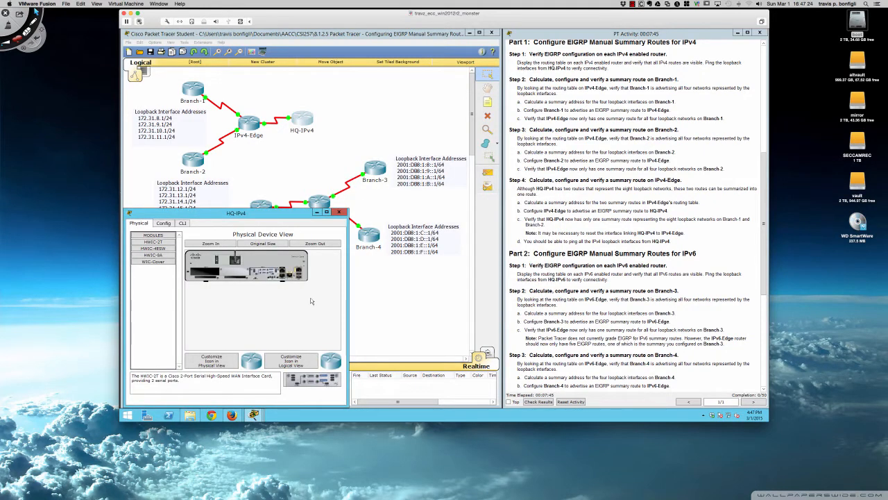
{"action": "left_click_drag", "start_coordinate": [348, 297], "coordinate": [502, 297]}
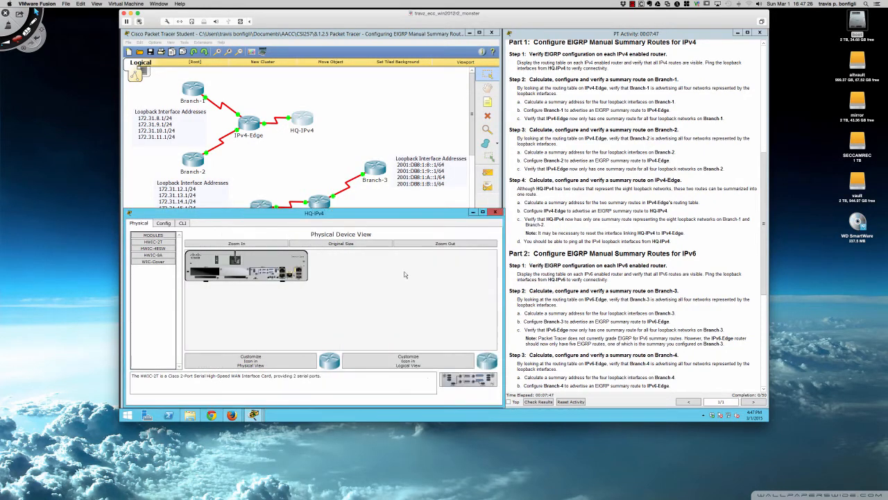
{"action": "left_click", "coordinate": [183, 223]}
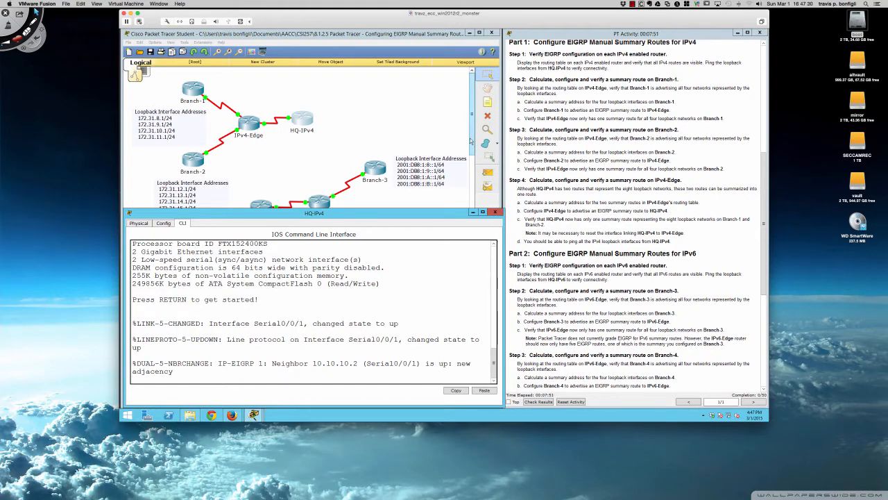
{"action": "left_click_drag", "start_coordinate": [471, 142], "coordinate": [471, 144]}
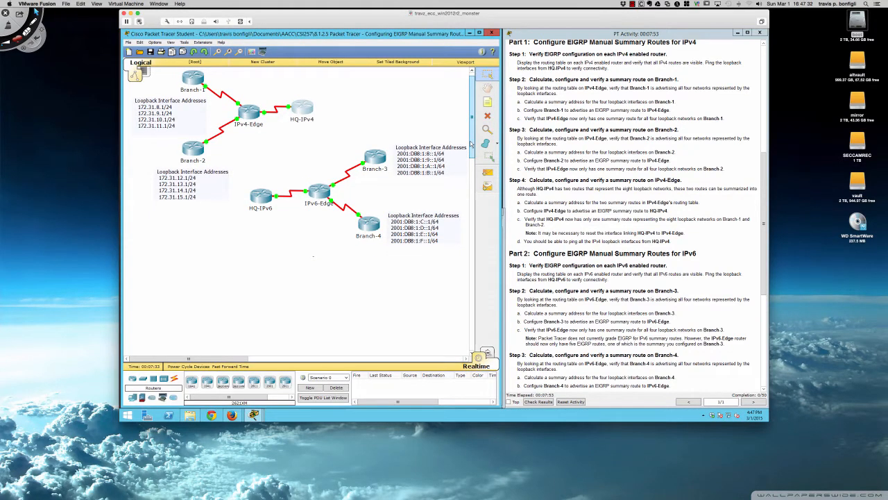
{"action": "left_click", "coordinate": [299, 113]}
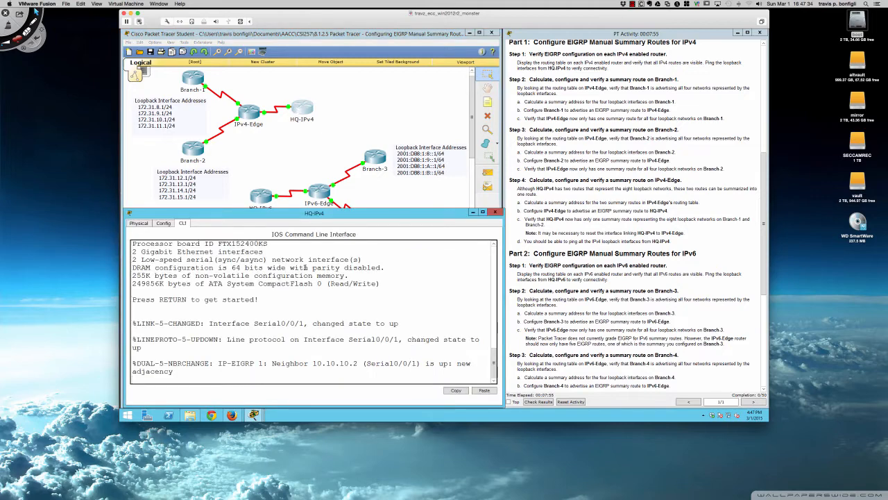
Enter privileged EXEC mode on HQ-IPv4 with the command en
{"action": "key", "text": "Return"}
{"action": "key", "text": "Return"}
{"action": "key", "text": "Return"}
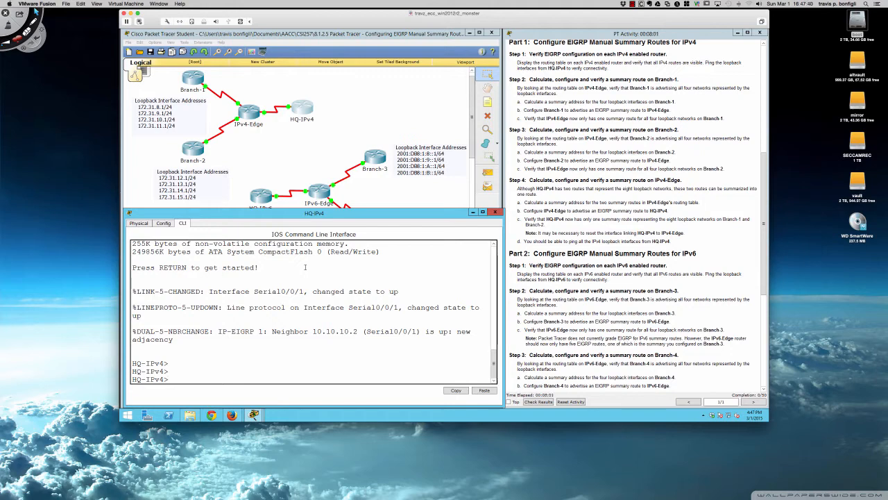
{"action": "type", "text": "en"}
{"action": "key", "text": "Return"}
{"action": "key", "text": "Return"}
{"action": "key", "text": "Return"}
{"action": "key", "text": "Return"}
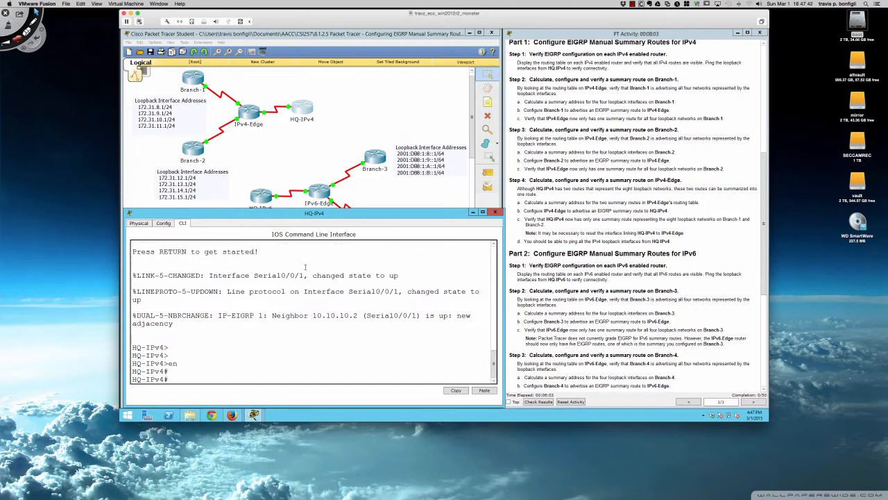
Ping the Branch-1 loopback addresses 172.31.8.1 and 172.31.9.1 from HQ-IPv4
{"action": "type", "text": "ping"}
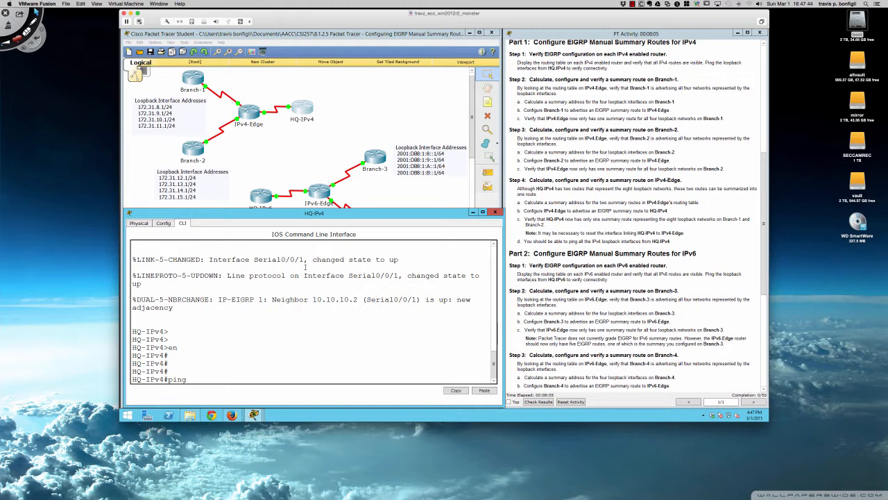
{"action": "type", "text": " 172.31.8.1"}
{"action": "key", "text": "Return"}
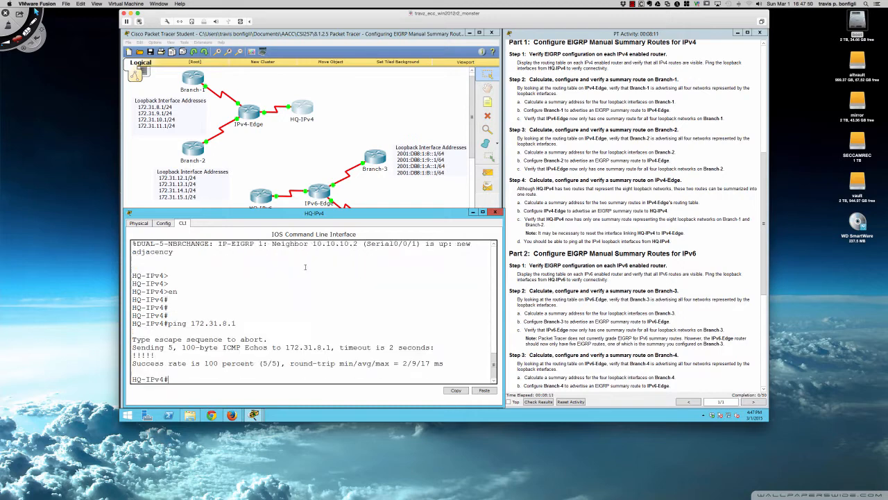
{"action": "key", "text": "Up"}
{"action": "key", "text": "Left"}
{"action": "key", "text": "Left"}
{"action": "key", "text": "BackSpace"}
{"action": "type", "text": "9"}
{"action": "key", "text": "Return"}
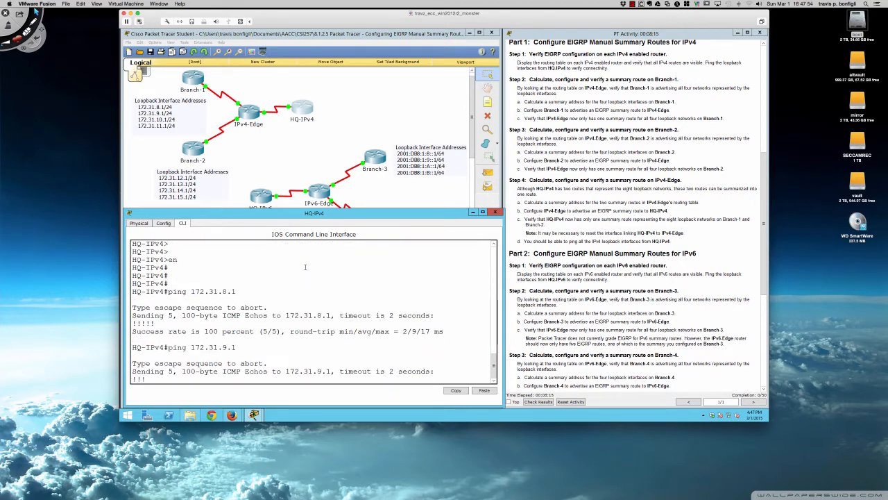
Ping the remaining Branch-1 loopback addresses 172.31.10.1 and 172.31.11.1 from HQ-IPv4
{"action": "key", "text": "Up"}
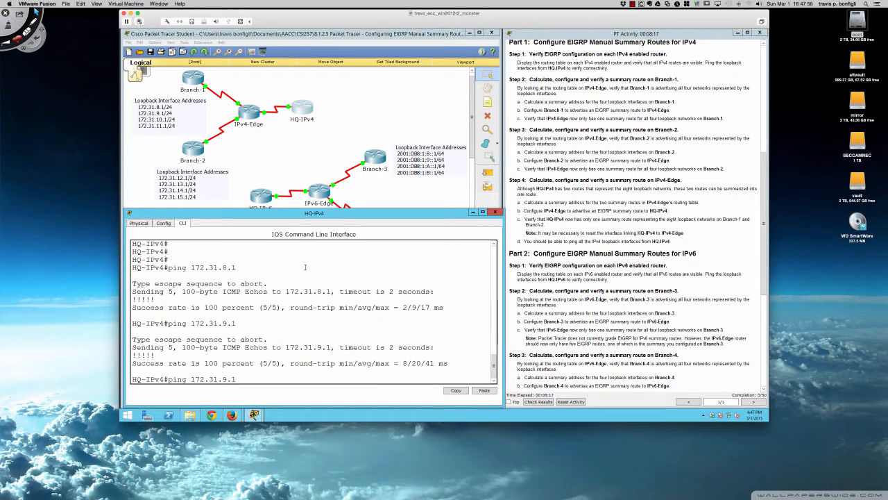
{"action": "key", "text": "BackSpace"}
{"action": "type", "text": "10"}
{"action": "key", "text": "Return"}
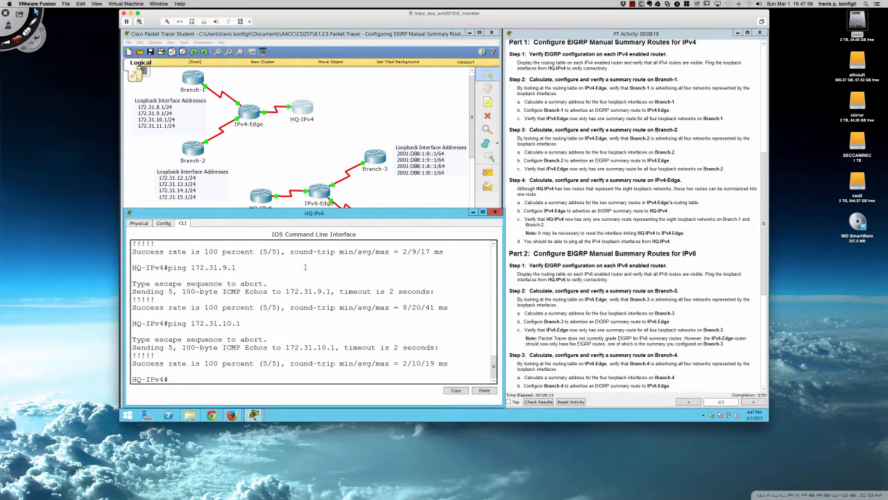
{"action": "key", "text": "Up"}
{"action": "key", "text": "Left"}
{"action": "key", "text": "Left"}
{"action": "key", "text": "BackSpace"}
{"action": "type", "text": "1"}
{"action": "key", "text": "Return"}
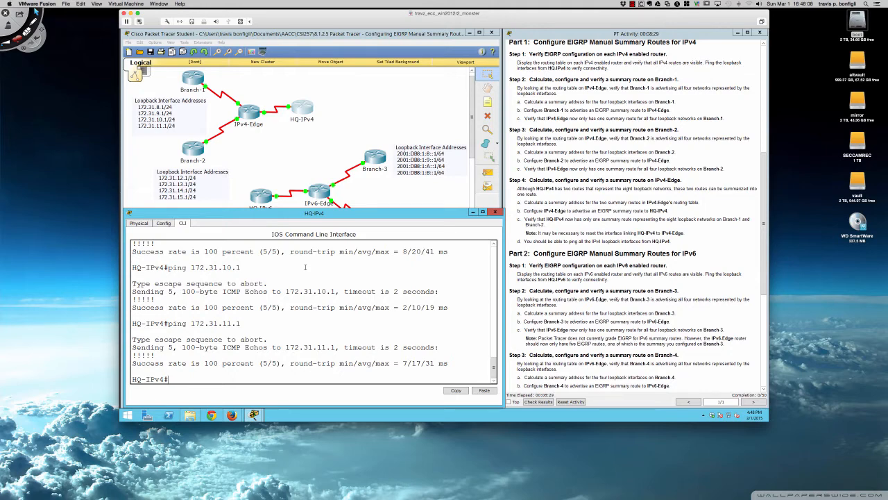
{"action": "key", "text": "Return"}
{"action": "key", "text": "Return"}
{"action": "key", "text": "Return"}
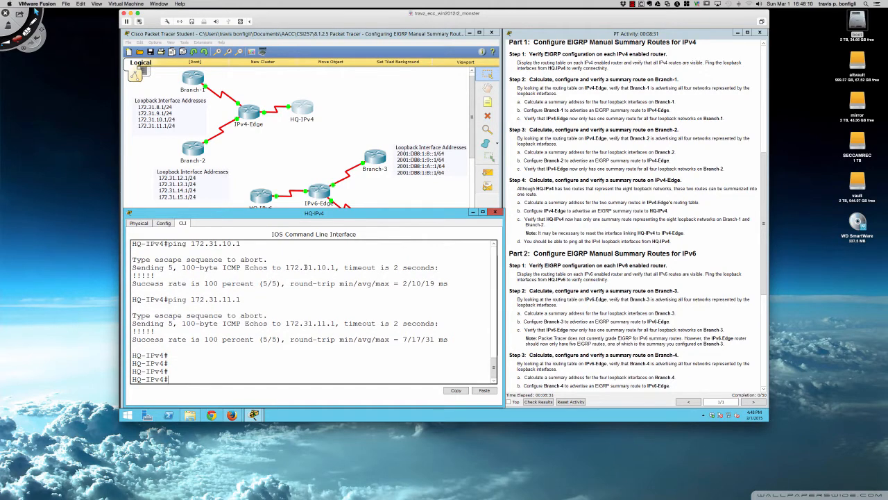
Ping the Branch-2 loopback addresses 172.31.12.1 and 172.31.13.1 from HQ-IPv4
{"action": "key", "text": "Up"}
{"action": "key", "text": "Left"}
{"action": "key", "text": "Left"}
{"action": "key", "text": "BackSpace"}
{"action": "type", "text": "2"}
{"action": "key", "text": "Return"}
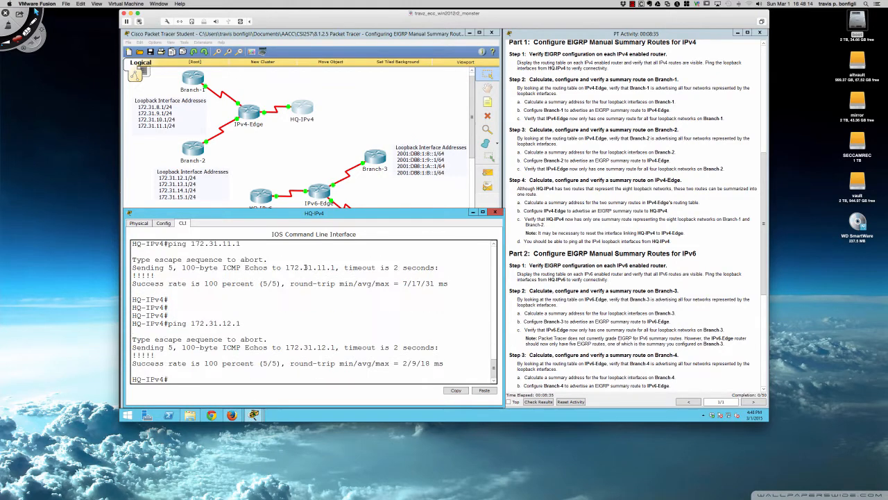
{"action": "key", "text": "Up"}
{"action": "key", "text": "Left"}
{"action": "key", "text": "Left"}
{"action": "key", "text": "BackSpace"}
{"action": "type", "text": "3"}
{"action": "key", "text": "Return"}
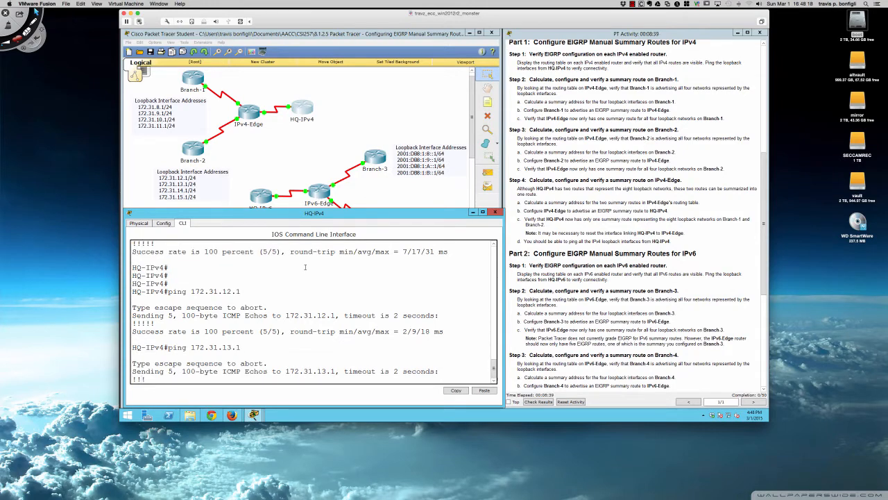
Ping the remaining Branch-2 loopback addresses 172.31.14.1 and 172.31.15.1 from HQ-IPv4
{"action": "key", "text": "Up"}
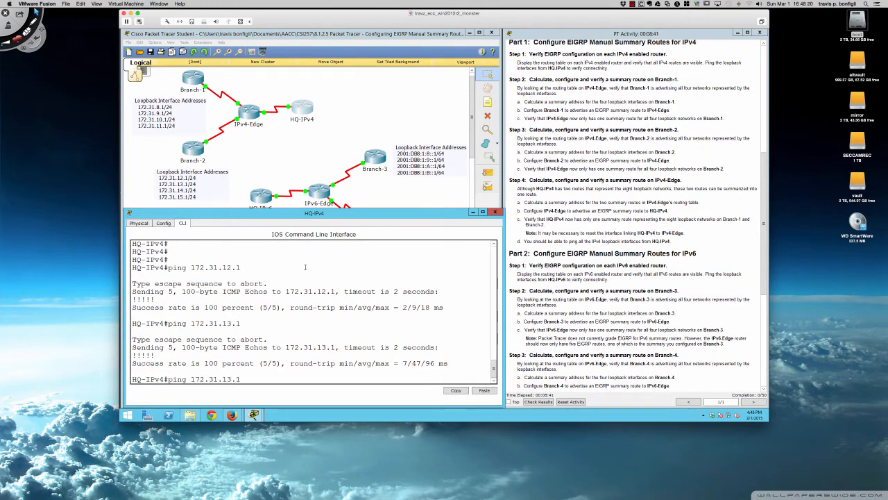
{"action": "key", "text": "BackSpace"}
{"action": "type", "text": "4"}
{"action": "key", "text": "Return"}
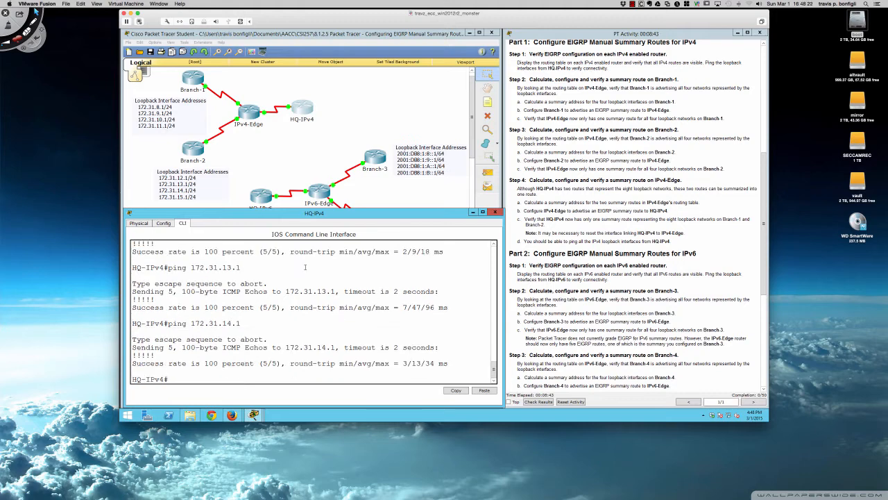
{"action": "key", "text": "Up"}
{"action": "key", "text": "BackSpace"}
{"action": "key", "text": "BackSpace"}
{"action": "key", "text": "BackSpace"}
{"action": "type", "text": "5.1"}
{"action": "key", "text": "Return"}
Open the command line of the IPv4-Edge router and widen its window below the IPv4 topology
{"action": "left_click", "coordinate": [249, 113]}
{"action": "left_click_drag", "start_coordinate": [402, 140], "coordinate": [193, 216]}
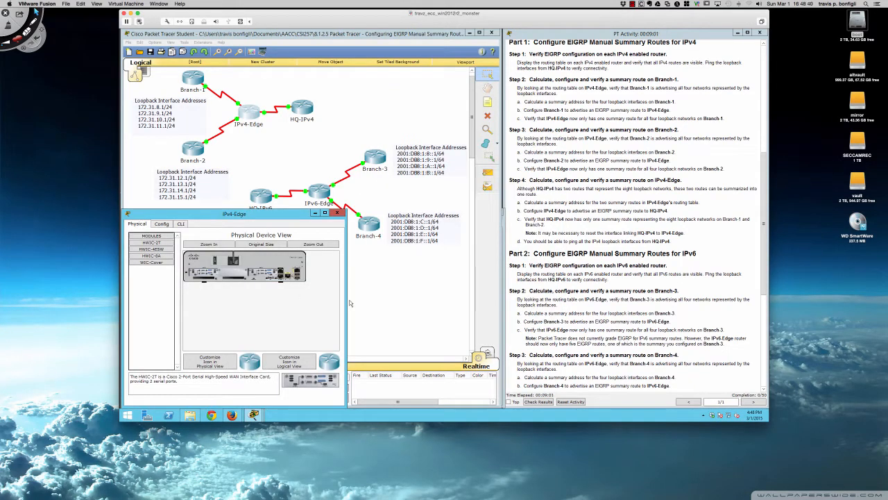
{"action": "left_click_drag", "start_coordinate": [345, 302], "coordinate": [504, 298]}
{"action": "left_click", "coordinate": [182, 223]}
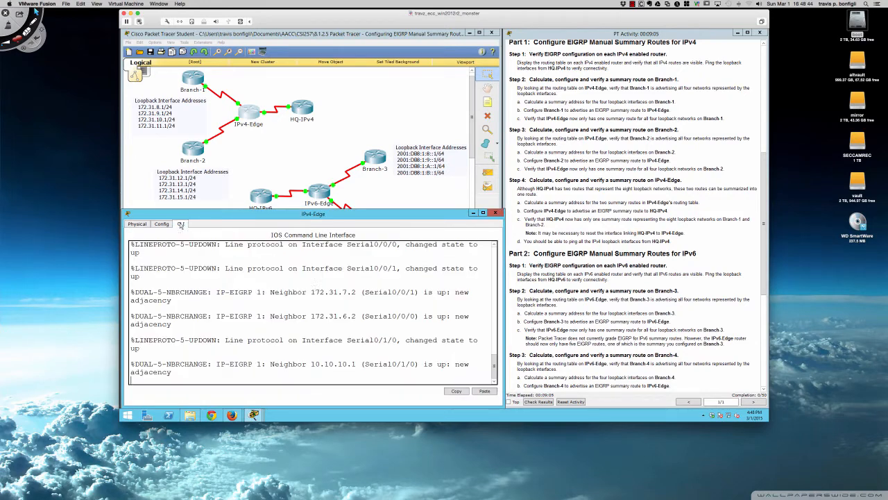
Enter privileged EXEC mode on IPv4-Edge with the command en
{"action": "key", "text": "Return"}
{"action": "key", "text": "Return"}
{"action": "key", "text": "Return"}
{"action": "key", "text": "Return"}
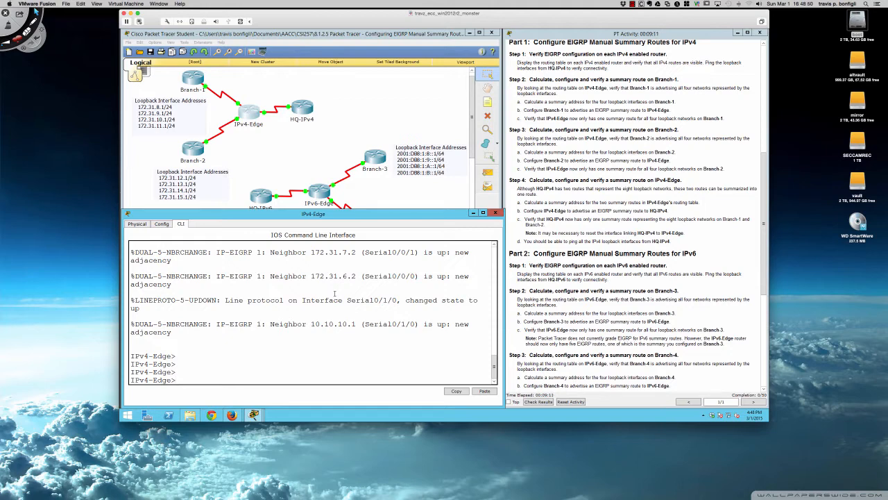
{"action": "type", "text": "en"}
{"action": "key", "text": "Return"}
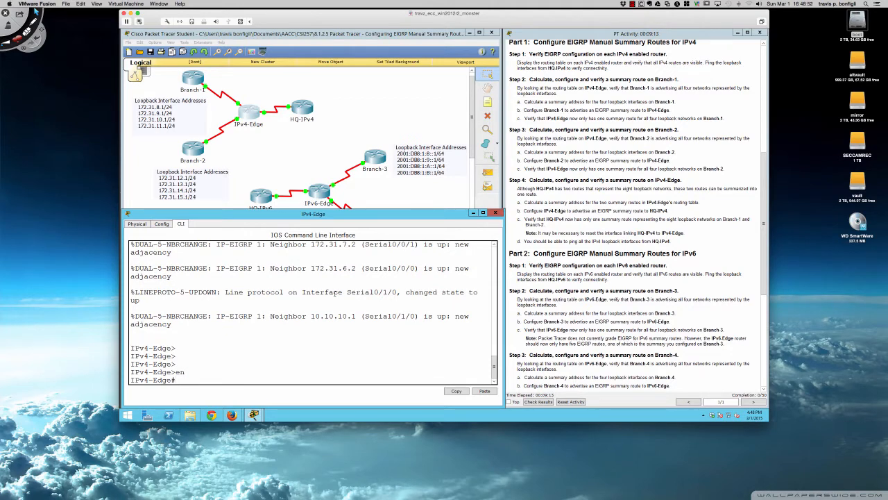
Display the full IPv4-Edge routing table with sh ip route and examine the EIGRP routes to the branch loopbacks
{"action": "type", "text": "sh ip route"}
{"action": "key", "text": "Return"}
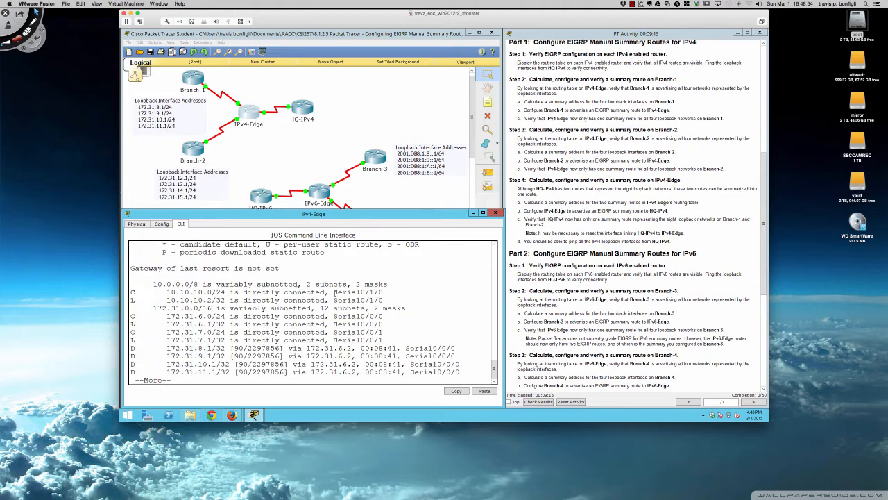
{"action": "key", "text": "space"}
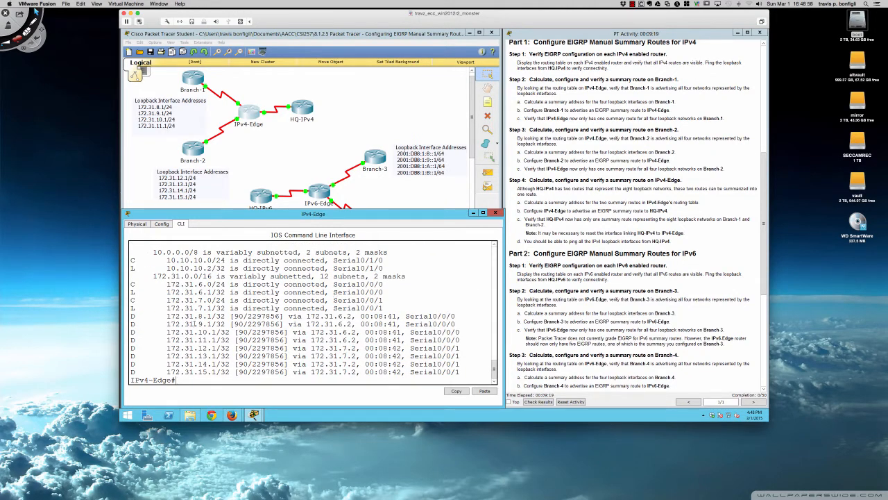
{"action": "left_click_drag", "start_coordinate": [132, 316], "coordinate": [470, 372]}
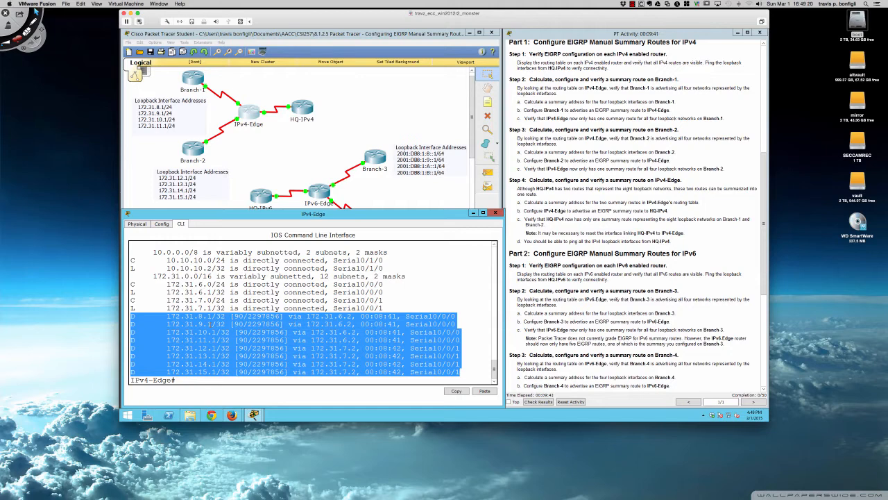
{"action": "left_click", "coordinate": [471, 343]}
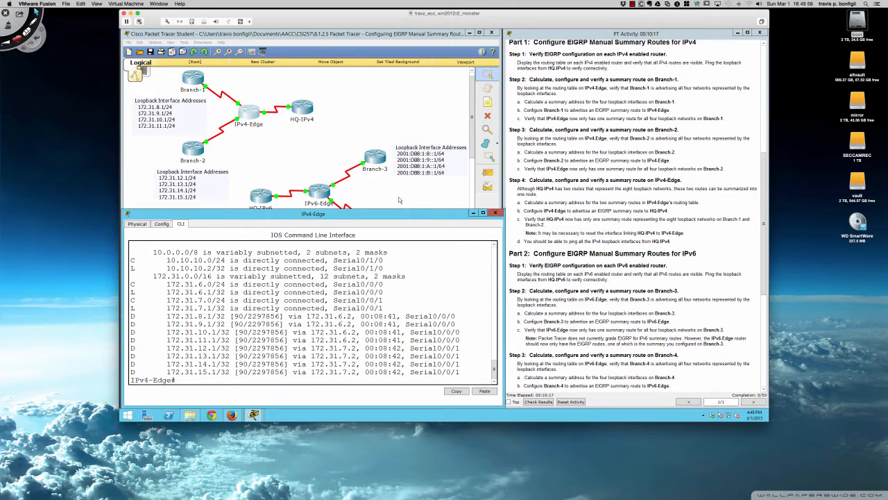
Bring the topology forward, switch to Deskscribble, and mark the octets of the Branch-1 loopback addresses, writing 16 beneath the first two
{"action": "left_click", "coordinate": [399, 200]}
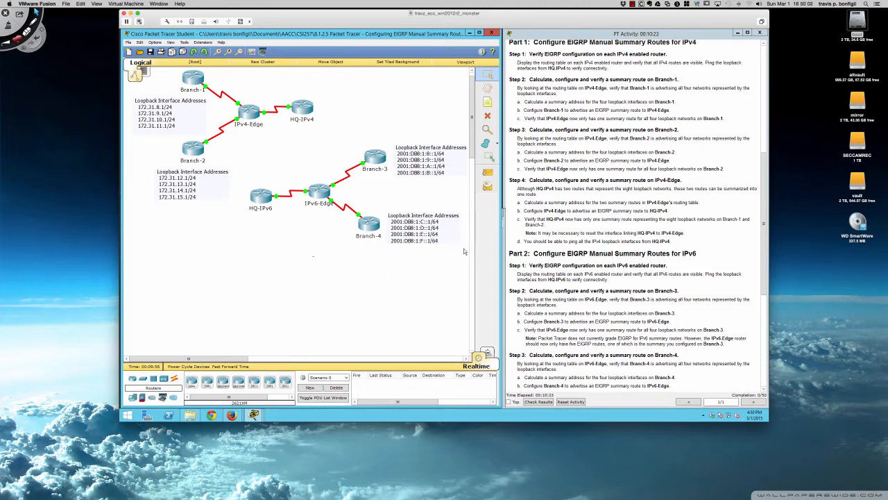
{"action": "key", "text": "super+Tab"}
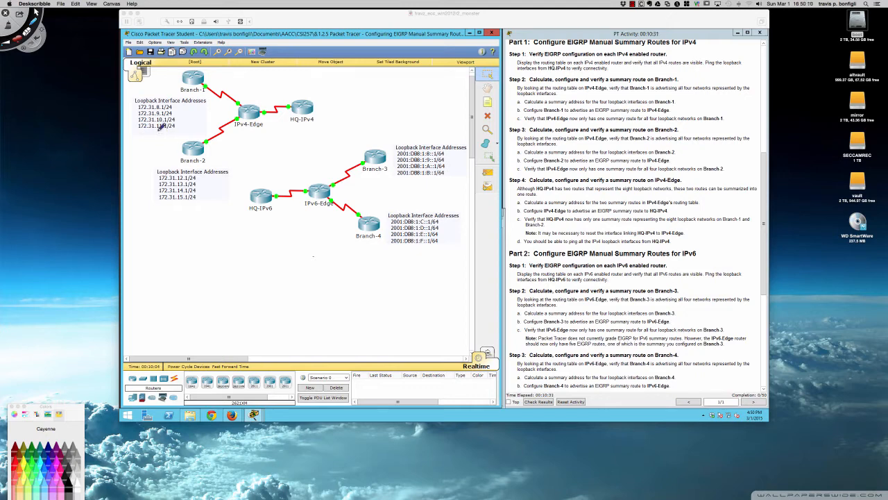
{"action": "left_click_drag", "start_coordinate": [158, 130], "coordinate": [161, 134]}
{"action": "left_click_drag", "start_coordinate": [158, 105], "coordinate": [160, 102]}
{"action": "left_click_drag", "start_coordinate": [146, 130], "coordinate": [138, 130]}
{"action": "left_click_drag", "start_coordinate": [143, 102], "coordinate": [142, 130]}
{"action": "left_click_drag", "start_coordinate": [156, 100], "coordinate": [156, 129]}
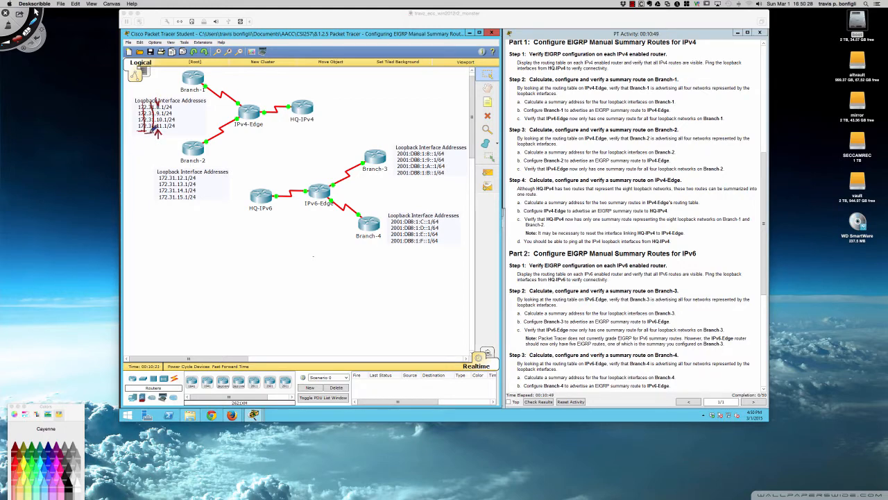
{"action": "left_click_drag", "start_coordinate": [136, 143], "coordinate": [142, 152]}
{"action": "mouse_move", "coordinate": [158, 97]}
{"action": "left_mouse_down"}
{"action": "mouse_move", "coordinate": [157, 132]}
{"action": "mouse_move", "coordinate": [162, 101]}
{"action": "mouse_move", "coordinate": [158, 122]}
{"action": "left_mouse_up"}
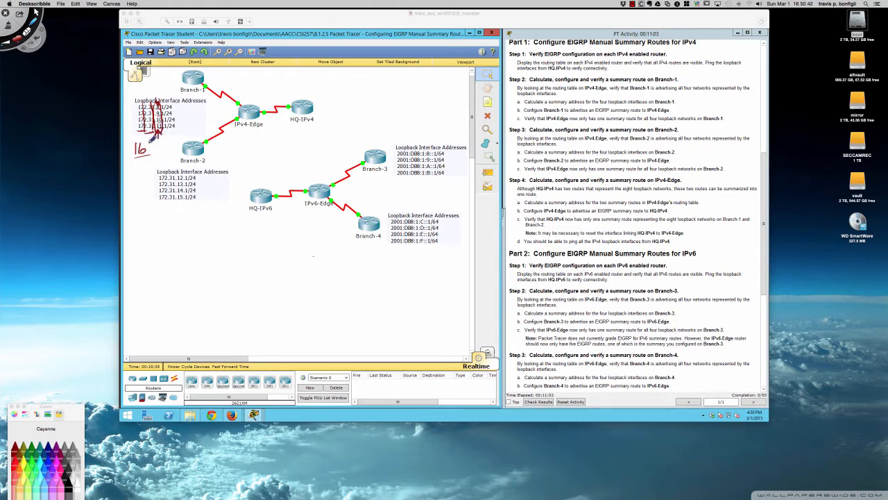
Draw an arrow from the third octets and write 00001000 = 8 and 00001001 = 9 with the bit values 8 4 2 1 above
{"action": "mouse_move", "coordinate": [148, 138]}
{"action": "left_mouse_down"}
{"action": "mouse_move", "coordinate": [144, 228]}
{"action": "mouse_move", "coordinate": [151, 221]}
{"action": "left_mouse_up"}
{"action": "left_click_drag", "start_coordinate": [144, 246], "coordinate": [189, 242]}
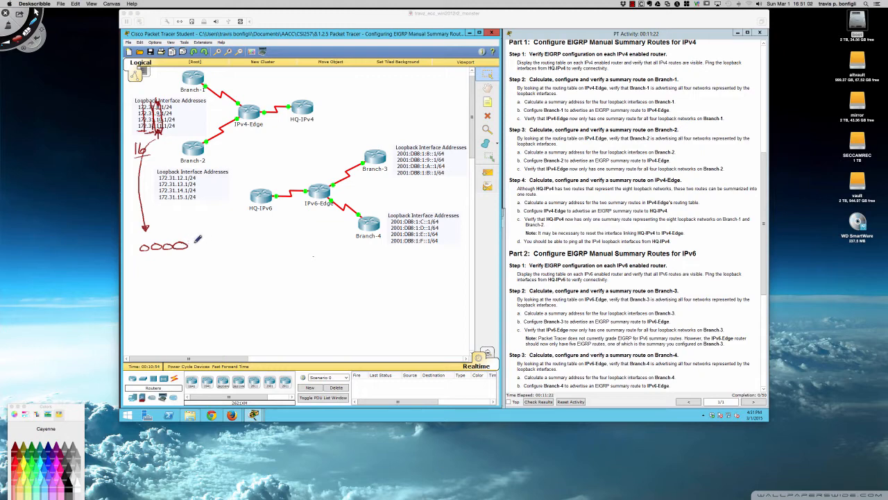
{"action": "left_click_drag", "start_coordinate": [196, 240], "coordinate": [226, 238]}
{"action": "mouse_move", "coordinate": [219, 234]}
{"action": "left_mouse_down"}
{"action": "mouse_move", "coordinate": [222, 224]}
{"action": "mouse_move", "coordinate": [196, 221]}
{"action": "left_mouse_up"}
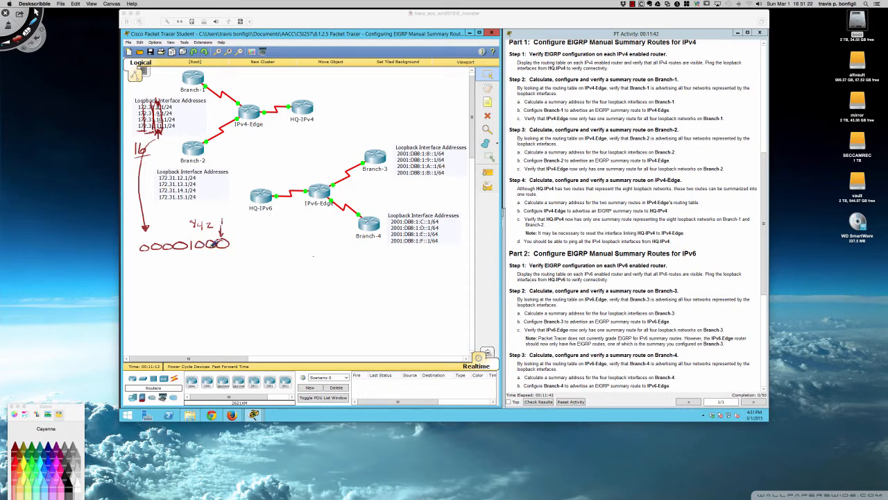
{"action": "left_click_drag", "start_coordinate": [236, 239], "coordinate": [255, 236]}
{"action": "mouse_move", "coordinate": [146, 257]}
{"action": "left_mouse_down"}
{"action": "mouse_move", "coordinate": [141, 262]}
{"action": "mouse_move", "coordinate": [192, 252]}
{"action": "mouse_move", "coordinate": [248, 256]}
{"action": "left_mouse_up"}
{"action": "left_click_drag", "start_coordinate": [261, 250], "coordinate": [259, 261]}
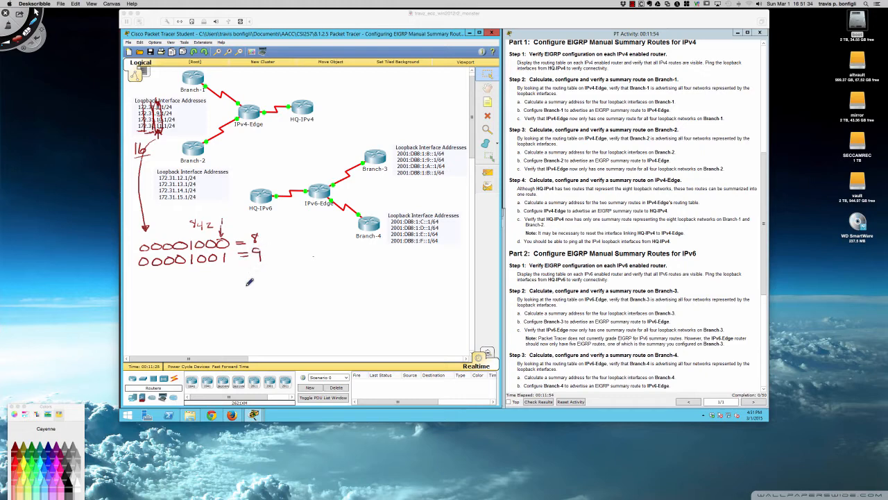
Label the column of bits Binary and the column of results Decimal
{"action": "left_click_drag", "start_coordinate": [147, 231], "coordinate": [151, 238]}
{"action": "left_click_drag", "start_coordinate": [157, 231], "coordinate": [172, 236]}
{"action": "left_click_drag", "start_coordinate": [173, 232], "coordinate": [176, 240]}
{"action": "mouse_move", "coordinate": [245, 221]}
{"action": "left_mouse_down"}
{"action": "mouse_move", "coordinate": [246, 230]}
{"action": "mouse_move", "coordinate": [282, 218]}
{"action": "mouse_move", "coordinate": [281, 226]}
{"action": "left_mouse_up"}
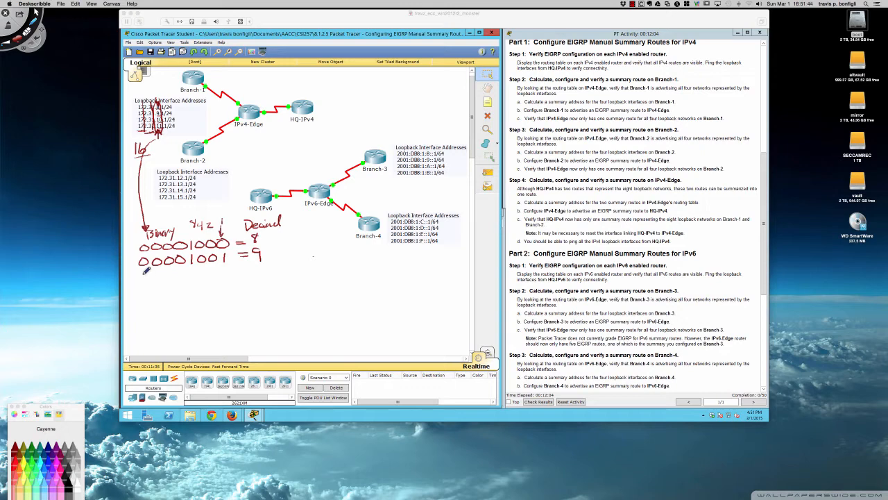
Add the third and fourth conversions, 00001010 = 10 and 00001011 = 11, beneath the first two
{"action": "mouse_move", "coordinate": [141, 276]}
{"action": "left_mouse_down"}
{"action": "mouse_move", "coordinate": [195, 284]}
{"action": "mouse_move", "coordinate": [220, 273]}
{"action": "left_mouse_up"}
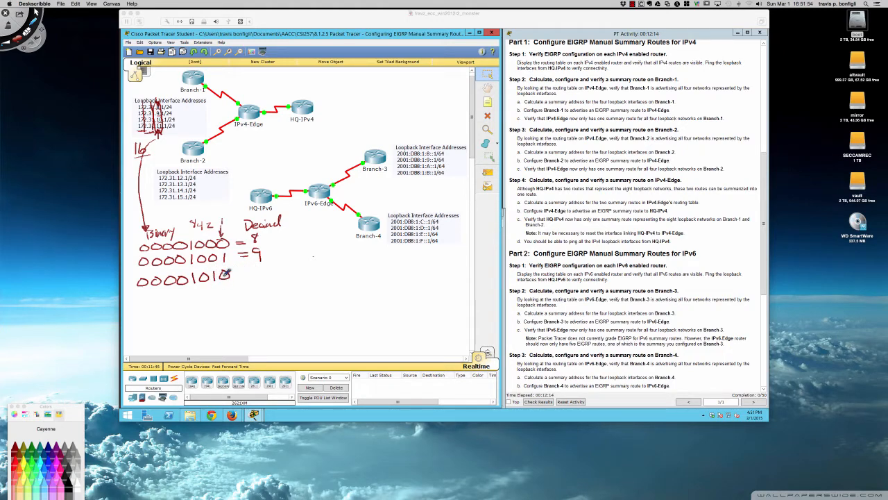
{"action": "left_click_drag", "start_coordinate": [243, 272], "coordinate": [254, 271]}
{"action": "left_click_drag", "start_coordinate": [243, 276], "coordinate": [259, 276]}
{"action": "left_click_drag", "start_coordinate": [268, 268], "coordinate": [266, 269]}
{"action": "left_click_drag", "start_coordinate": [144, 293], "coordinate": [195, 303]}
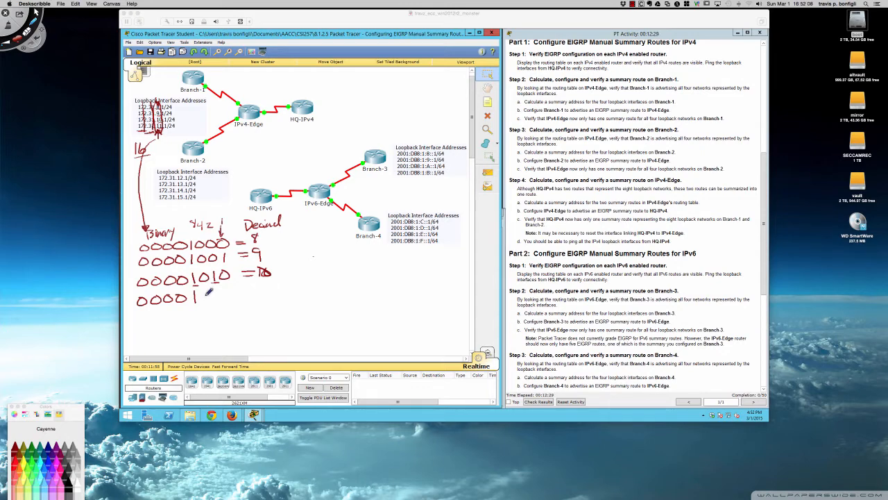
{"action": "mouse_move", "coordinate": [206, 288]}
{"action": "left_mouse_down"}
{"action": "mouse_move", "coordinate": [216, 302]}
{"action": "mouse_move", "coordinate": [254, 290]}
{"action": "left_mouse_up"}
{"action": "left_click_drag", "start_coordinate": [243, 296], "coordinate": [270, 297]}
Mark the six matching bit columns, box the two differing columns, circle the 16, and number the matching bits 17 to 22
{"action": "mouse_move", "coordinate": [157, 136]}
{"action": "left_mouse_down"}
{"action": "mouse_move", "coordinate": [143, 158]}
{"action": "mouse_move", "coordinate": [151, 223]}
{"action": "left_mouse_up"}
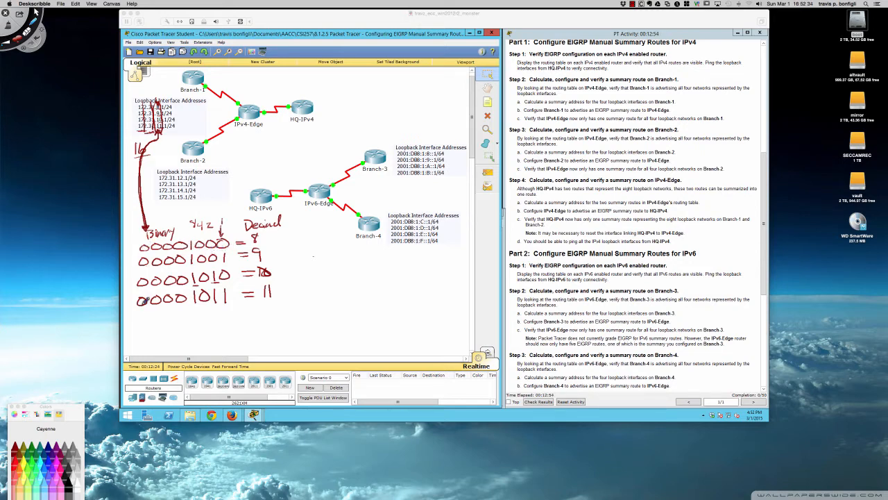
{"action": "mouse_move", "coordinate": [142, 311]}
{"action": "left_mouse_down"}
{"action": "mouse_move", "coordinate": [179, 303]}
{"action": "mouse_move", "coordinate": [210, 309]}
{"action": "left_mouse_up"}
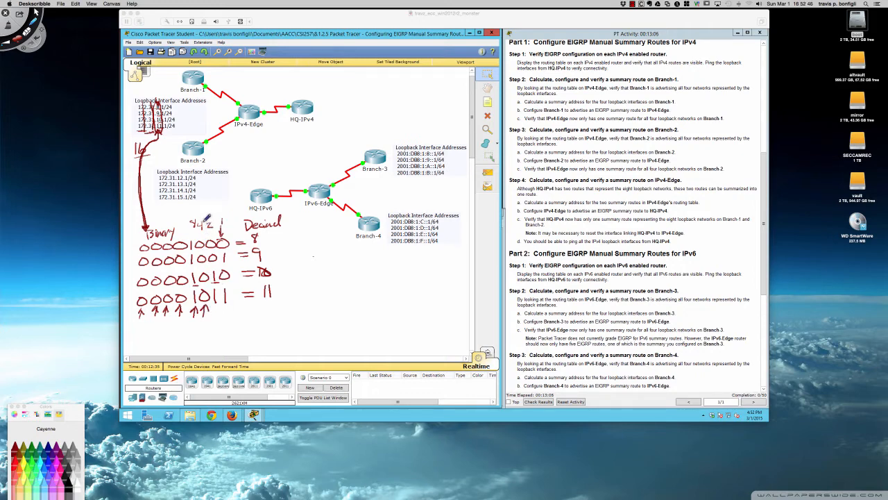
{"action": "mouse_move", "coordinate": [207, 220]}
{"action": "left_mouse_down"}
{"action": "mouse_move", "coordinate": [216, 317]}
{"action": "mouse_move", "coordinate": [243, 317]}
{"action": "mouse_move", "coordinate": [234, 212]}
{"action": "mouse_move", "coordinate": [204, 221]}
{"action": "left_mouse_up"}
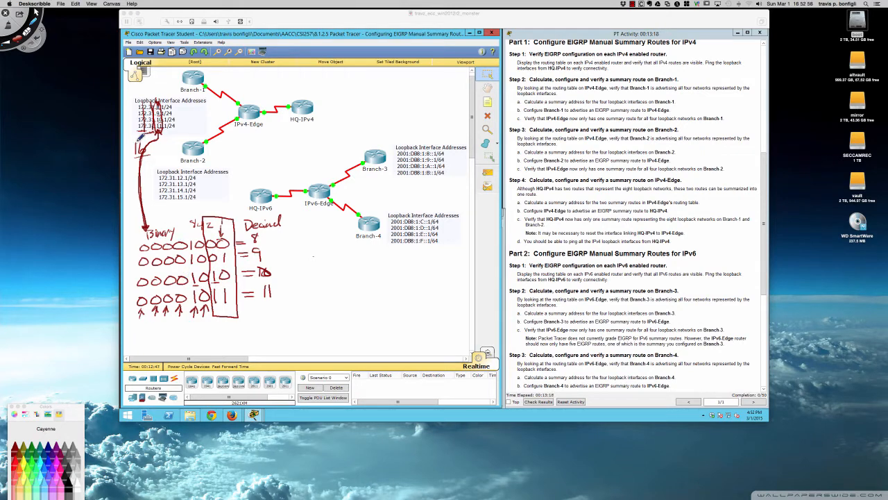
{"action": "mouse_move", "coordinate": [142, 137]}
{"action": "left_mouse_down"}
{"action": "mouse_move", "coordinate": [129, 147]}
{"action": "mouse_move", "coordinate": [148, 156]}
{"action": "mouse_move", "coordinate": [148, 135]}
{"action": "mouse_move", "coordinate": [130, 138]}
{"action": "left_mouse_up"}
{"action": "mouse_move", "coordinate": [141, 322]}
{"action": "left_mouse_down"}
{"action": "mouse_move", "coordinate": [197, 316]}
{"action": "mouse_move", "coordinate": [211, 323]}
{"action": "left_mouse_up"}
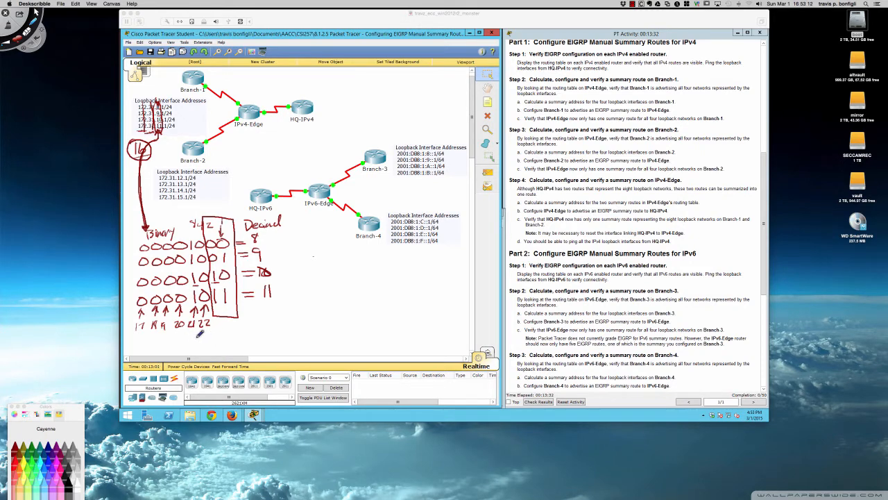
Write /22 = 255.255.248.0 beneath the bit count, with an arrow leading to it and an underline
{"action": "mouse_move", "coordinate": [180, 337]}
{"action": "left_mouse_down"}
{"action": "mouse_move", "coordinate": [171, 349]}
{"action": "mouse_move", "coordinate": [215, 339]}
{"action": "mouse_move", "coordinate": [243, 349]}
{"action": "mouse_move", "coordinate": [247, 338]}
{"action": "mouse_move", "coordinate": [276, 345]}
{"action": "left_mouse_up"}
{"action": "left_click", "coordinate": [250, 344]}
{"action": "left_click_drag", "start_coordinate": [272, 336], "coordinate": [278, 339]}
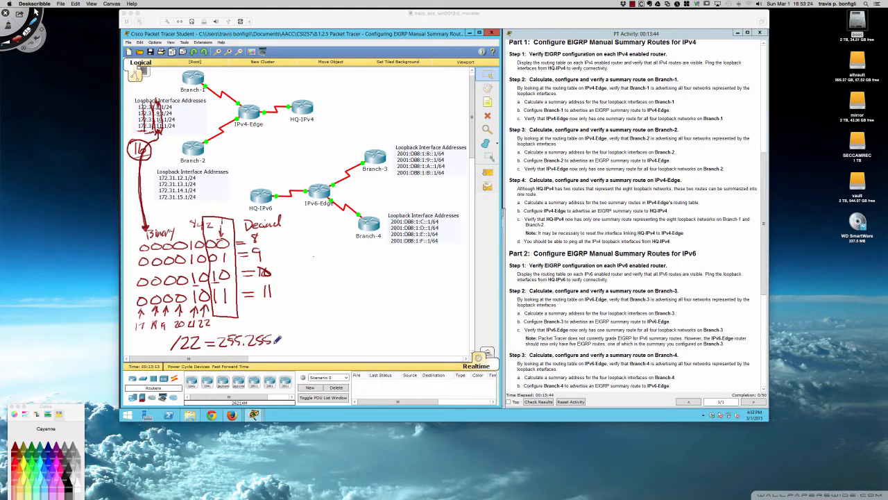
{"action": "left_click", "coordinate": [275, 342]}
{"action": "left_click_drag", "start_coordinate": [279, 338], "coordinate": [293, 340]}
{"action": "mouse_move", "coordinate": [291, 336]}
{"action": "left_mouse_down"}
{"action": "mouse_move", "coordinate": [290, 344]}
{"action": "mouse_move", "coordinate": [308, 331]}
{"action": "mouse_move", "coordinate": [296, 340]}
{"action": "left_mouse_up"}
{"action": "left_click", "coordinate": [303, 342]}
{"action": "left_click_drag", "start_coordinate": [132, 345], "coordinate": [158, 347]}
{"action": "mouse_move", "coordinate": [162, 339]}
{"action": "left_mouse_down"}
{"action": "mouse_move", "coordinate": [171, 342]}
{"action": "mouse_move", "coordinate": [163, 350]}
{"action": "mouse_move", "coordinate": [319, 350]}
{"action": "left_mouse_up"}
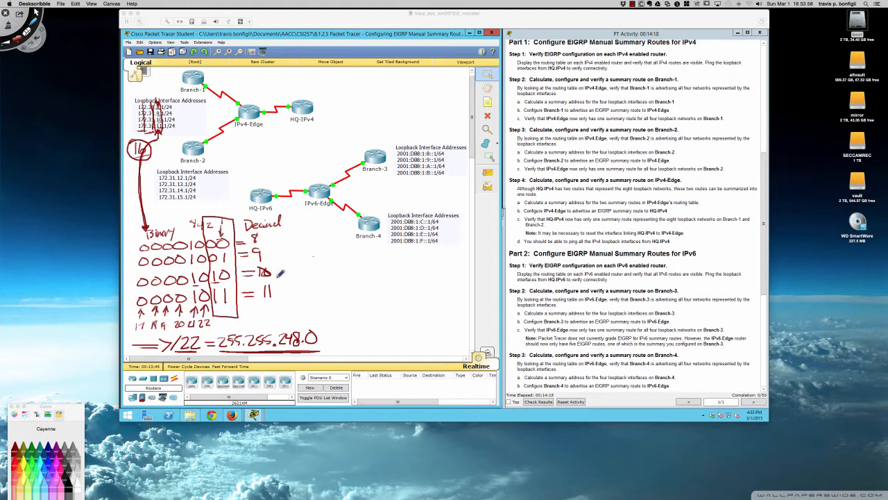
Bracket the decimal values, circle the shared 172.31 octets, and write the summary address 172.31.8.0/22 inside a box
{"action": "mouse_move", "coordinate": [275, 238]}
{"action": "left_mouse_down"}
{"action": "mouse_move", "coordinate": [281, 300]}
{"action": "mouse_move", "coordinate": [267, 299]}
{"action": "left_mouse_up"}
{"action": "left_click_drag", "start_coordinate": [287, 270], "coordinate": [350, 278]}
{"action": "left_click", "coordinate": [332, 275]}
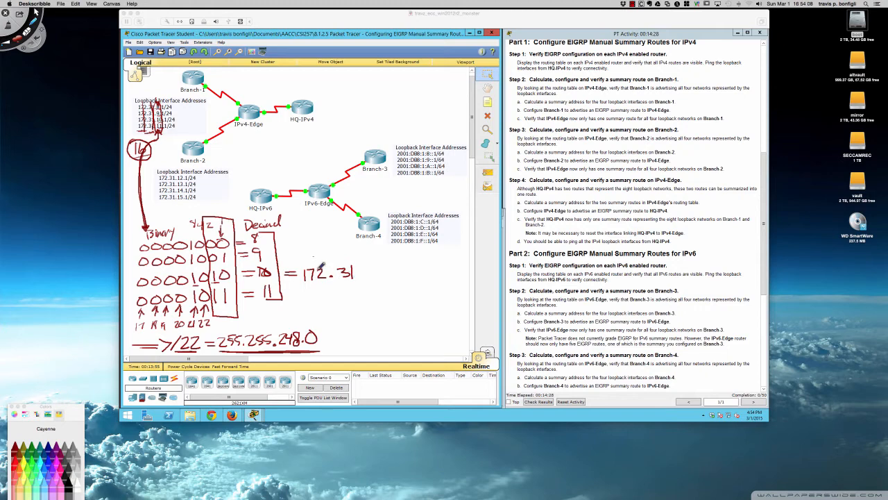
{"action": "left_click_drag", "start_coordinate": [139, 99], "coordinate": [142, 101]}
{"action": "left_click", "coordinate": [360, 275]}
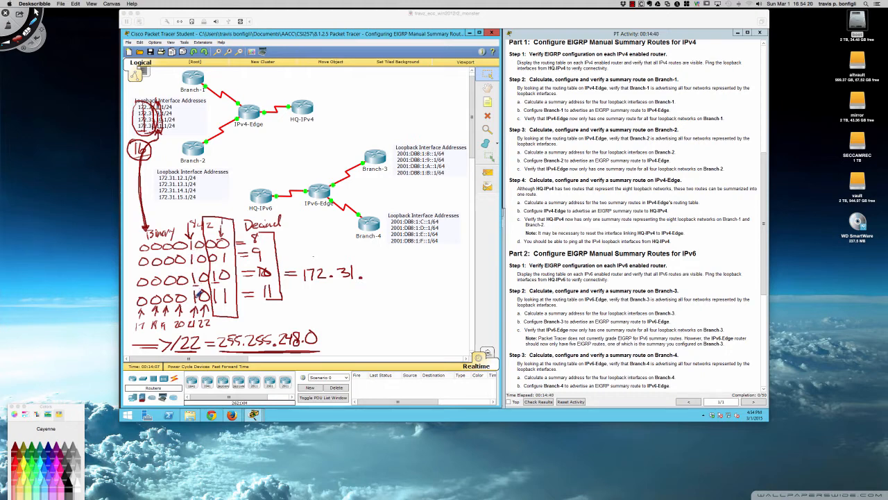
{"action": "mouse_move", "coordinate": [377, 264]}
{"action": "left_mouse_down"}
{"action": "mouse_move", "coordinate": [395, 266]}
{"action": "mouse_move", "coordinate": [400, 278]}
{"action": "mouse_move", "coordinate": [425, 278]}
{"action": "left_mouse_up"}
{"action": "left_click", "coordinate": [381, 274]}
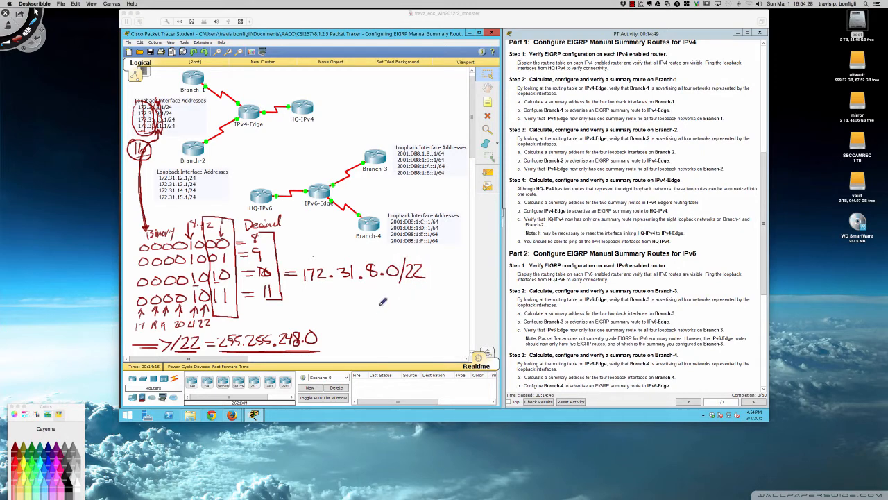
{"action": "mouse_move", "coordinate": [320, 255]}
{"action": "left_mouse_down"}
{"action": "mouse_move", "coordinate": [301, 260]}
{"action": "mouse_move", "coordinate": [312, 292]}
{"action": "mouse_move", "coordinate": [431, 292]}
{"action": "mouse_move", "coordinate": [438, 254]}
{"action": "mouse_move", "coordinate": [335, 250]}
{"action": "left_mouse_up"}
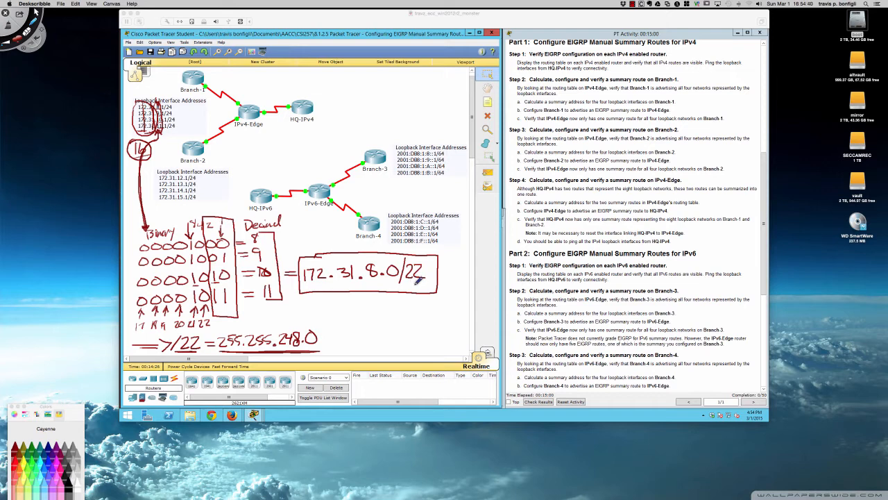
Clear all the annotations from the screen and switch back to Packet Tracer in the virtual machine
{"action": "mouse_move", "coordinate": [343, 313]}
{"action": "left_mouse_down"}
{"action": "mouse_move", "coordinate": [316, 327]}
{"action": "mouse_move", "coordinate": [326, 323]}
{"action": "left_mouse_up"}
{"action": "key", "text": "Delete"}
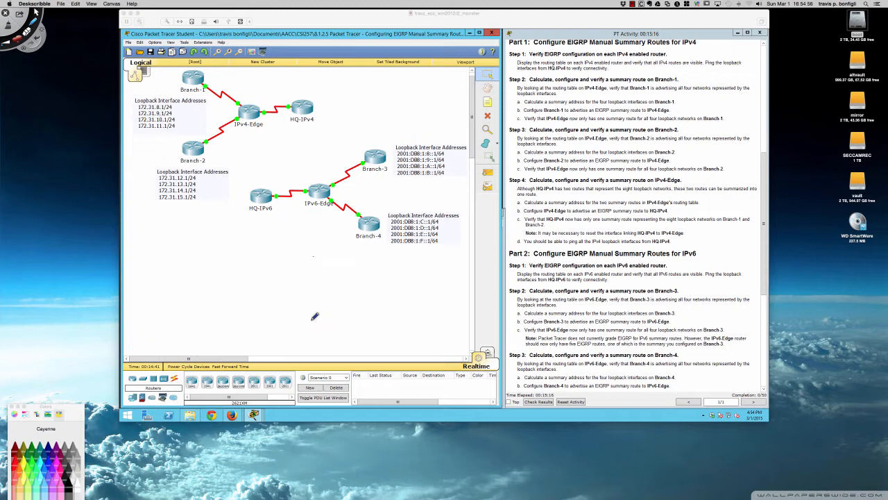
{"action": "left_click", "coordinate": [290, 280]}
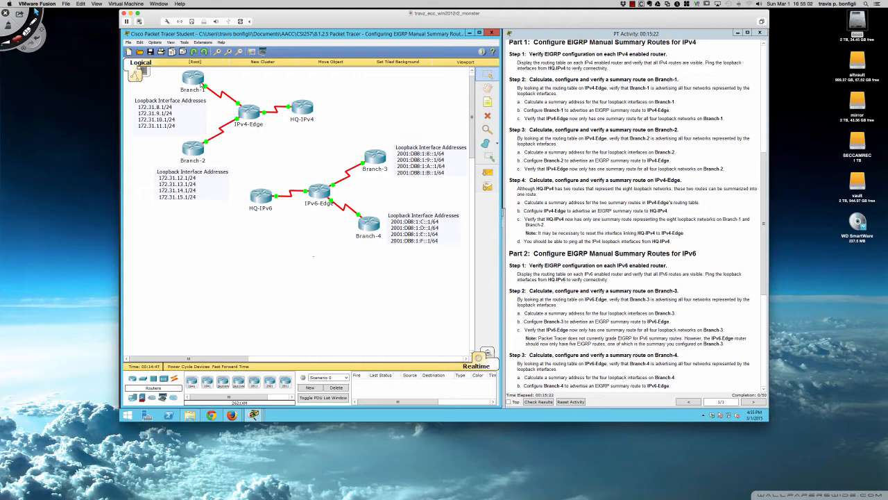
Open the command line of the Branch-1 router in a widened window below the IPv4 topology
{"action": "left_click", "coordinate": [193, 78]}
{"action": "left_click_drag", "start_coordinate": [383, 138], "coordinate": [172, 215]}
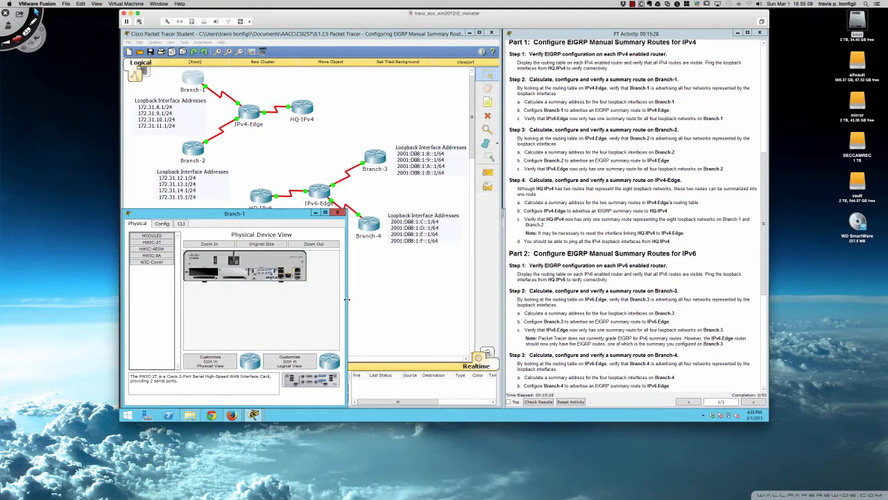
{"action": "left_click_drag", "start_coordinate": [348, 303], "coordinate": [505, 295]}
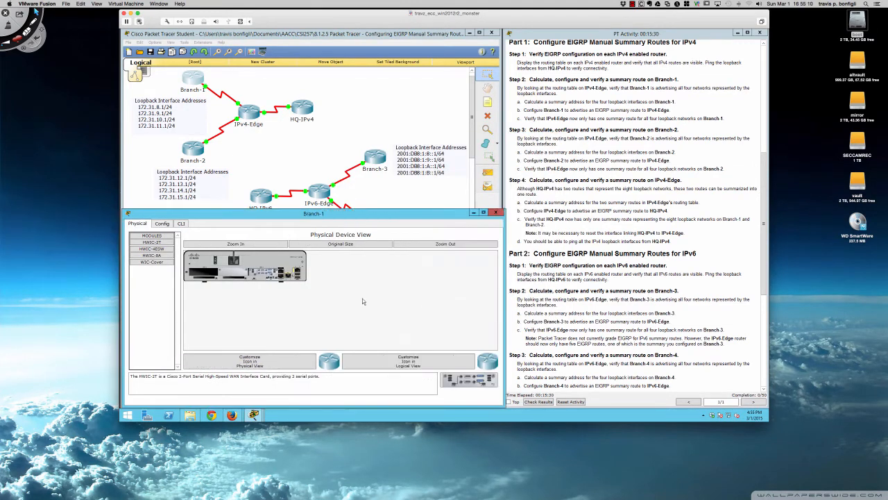
{"action": "left_click", "coordinate": [182, 223]}
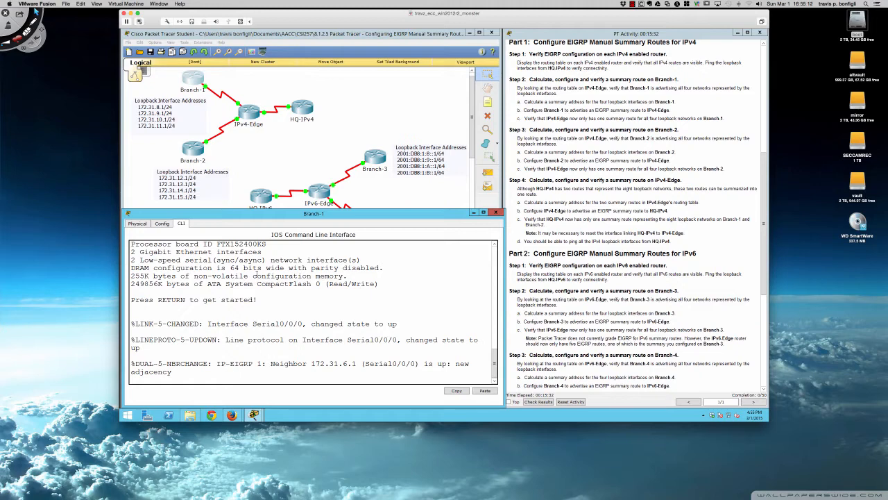
Start the Branch-1 console and enter privileged EXEC mode with the command en
{"action": "key", "text": "Return"}
{"action": "key", "text": "Return"}
{"action": "key", "text": "Return"}
{"action": "key", "text": "Return"}
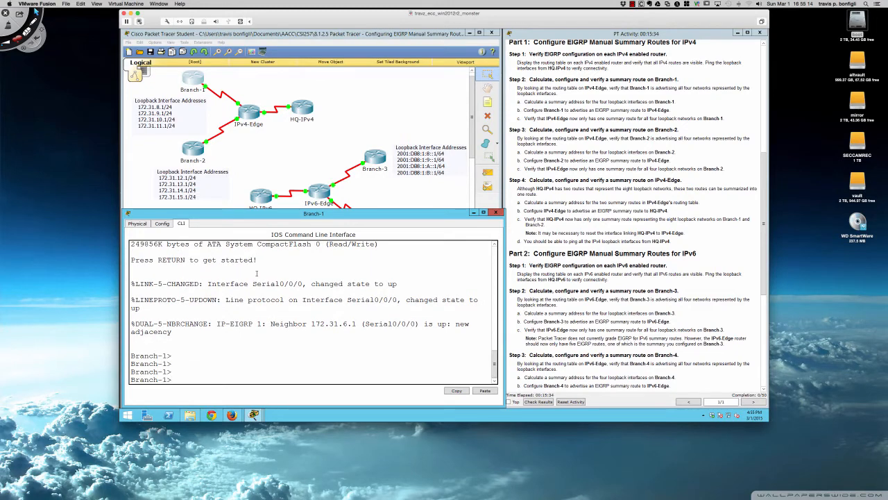
{"action": "type", "text": "en"}
{"action": "key", "text": "Return"}
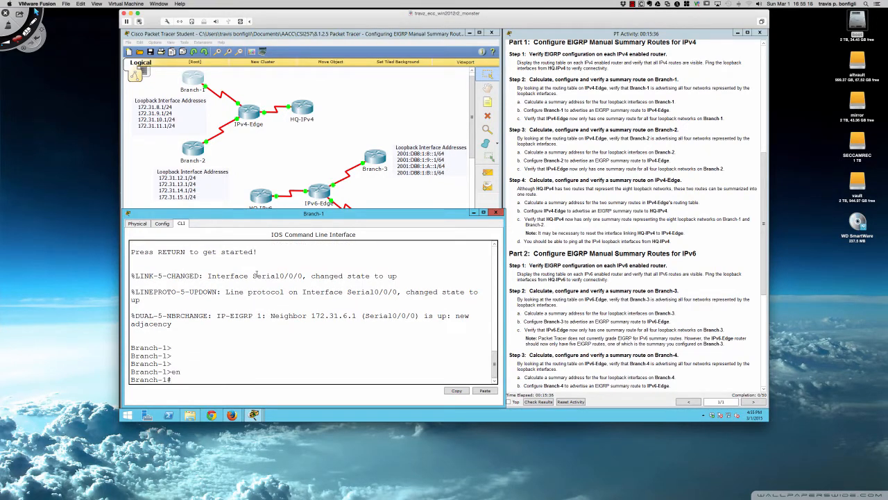
Display the brief IP interface summary on Branch-1 to identify the serial link towards IPv4-Edge
{"action": "key", "text": "Return"}
{"action": "key", "text": "Return"}
{"action": "key", "text": "Return"}
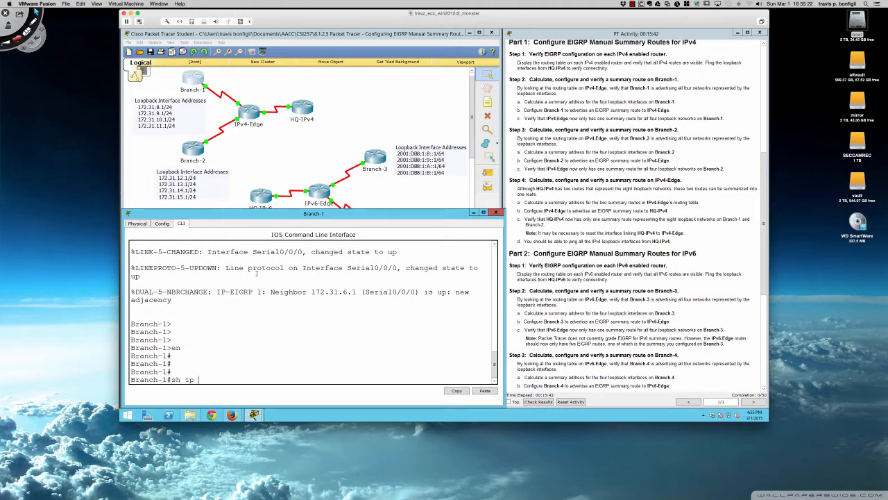
{"action": "key", "text": "Return"}
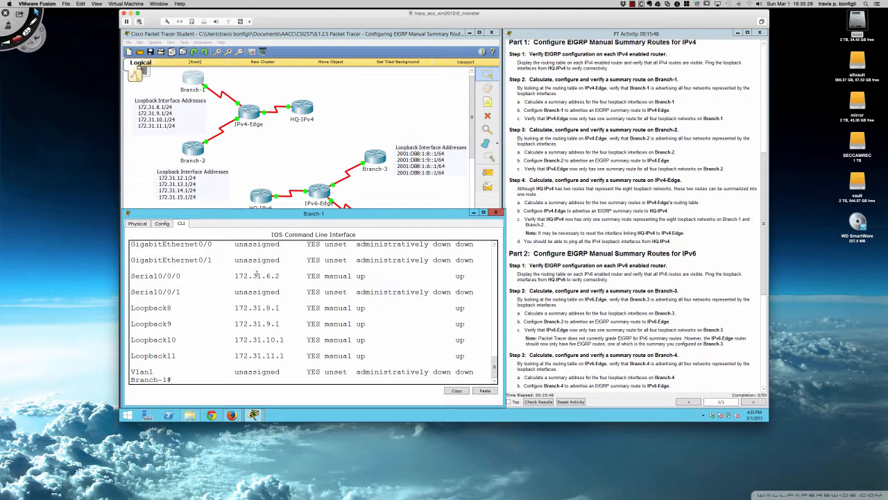
Enter global configuration mode on Branch-1 with conf t and select the serial interface with int s0/0/0
{"action": "type", "text": "conf t"}
{"action": "key", "text": "Return"}
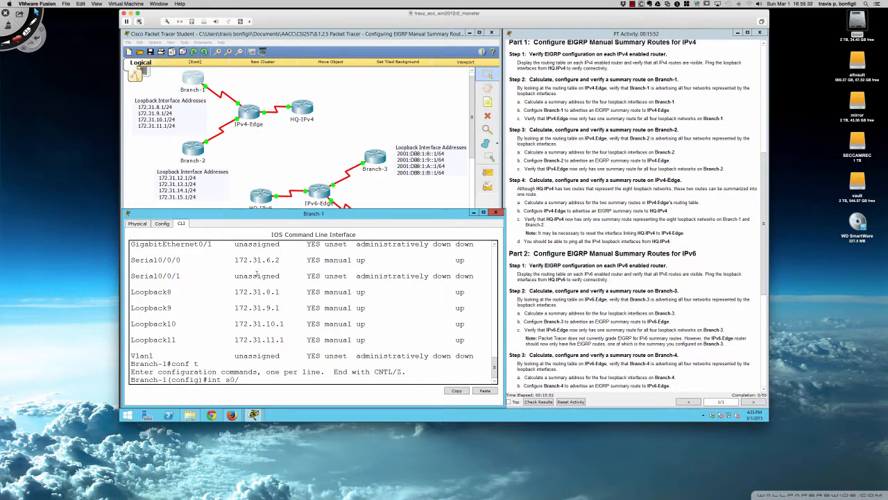
{"action": "key", "text": "Return"}
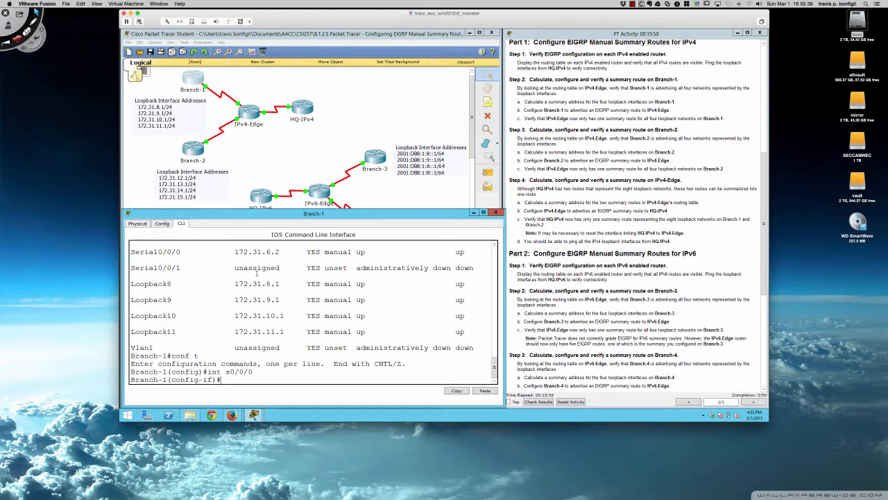
{"action": "type", "text": "ip summ"}
{"action": "key", "text": "Tab"}
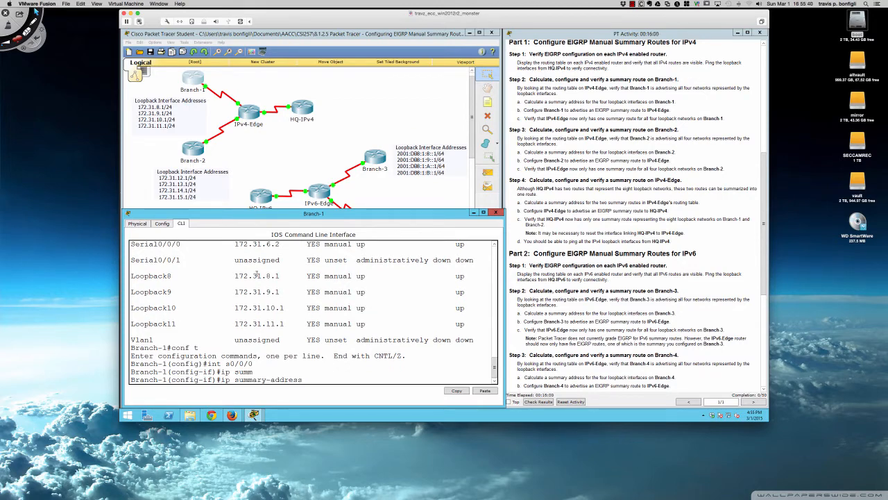
{"action": "type", "text": "eig"}
{"action": "key", "text": "Tab"}
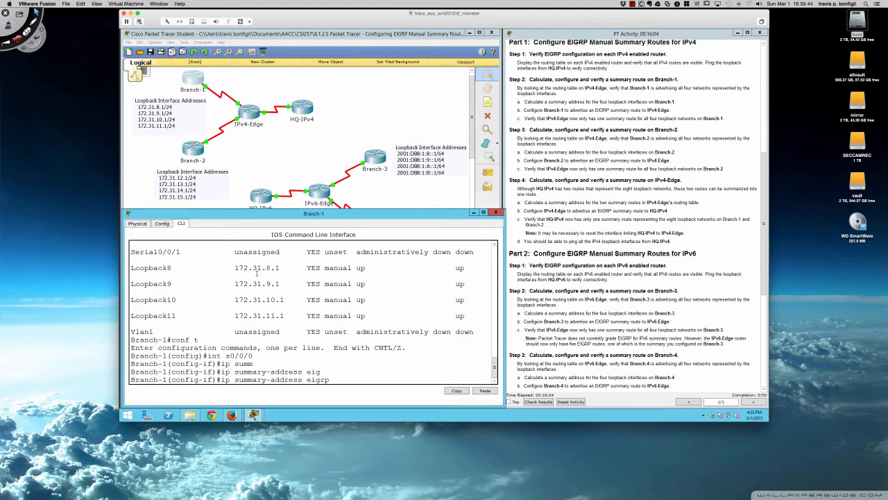
{"action": "key", "text": "BackSpace"}
{"action": "key", "text": "BackSpace"}
{"action": "key", "text": "BackSpace"}
{"action": "key", "text": "BackSpace"}
{"action": "key", "text": "BackSpace"}
{"action": "key", "text": "BackSpace"}
{"action": "key", "text": "BackSpace"}
{"action": "key", "text": "BackSpace"}
{"action": "key", "text": "BackSpace"}
{"action": "key", "text": "BackSpace"}
{"action": "key", "text": "BackSpace"}
{"action": "key", "text": "BackSpace"}
{"action": "key", "text": "BackSpace"}
{"action": "key", "text": "BackSpace"}
{"action": "key", "text": "BackSpace"}
{"action": "key", "text": "BackSpace"}
{"action": "key", "text": "BackSpace"}
{"action": "key", "text": "BackSpace"}
{"action": "key", "text": "BackSpace"}
{"action": "key", "text": "BackSpace"}
Display the Branch-1 running configuration with do sh run and check the EIGRP autonomous system number
{"action": "type", "text": "do sh run"}
{"action": "key", "text": "Return"}
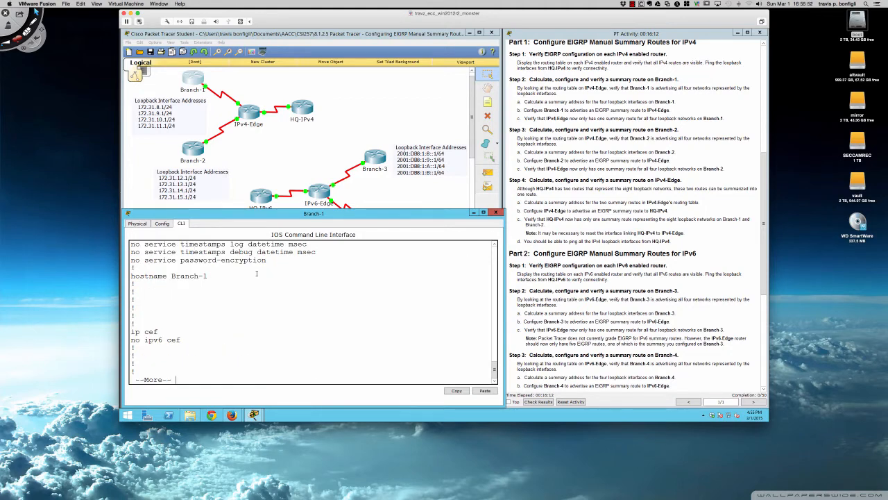
{"action": "key", "text": "space"}
{"action": "key", "text": "space"}
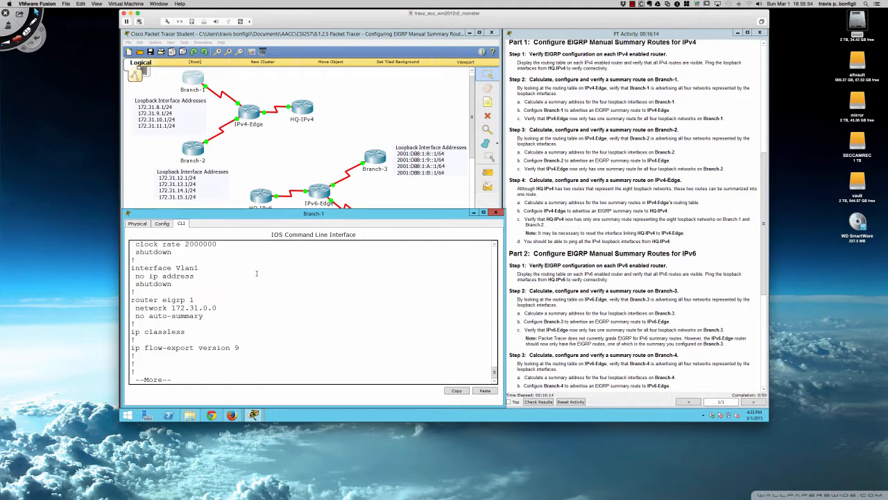
{"action": "key", "text": "q"}
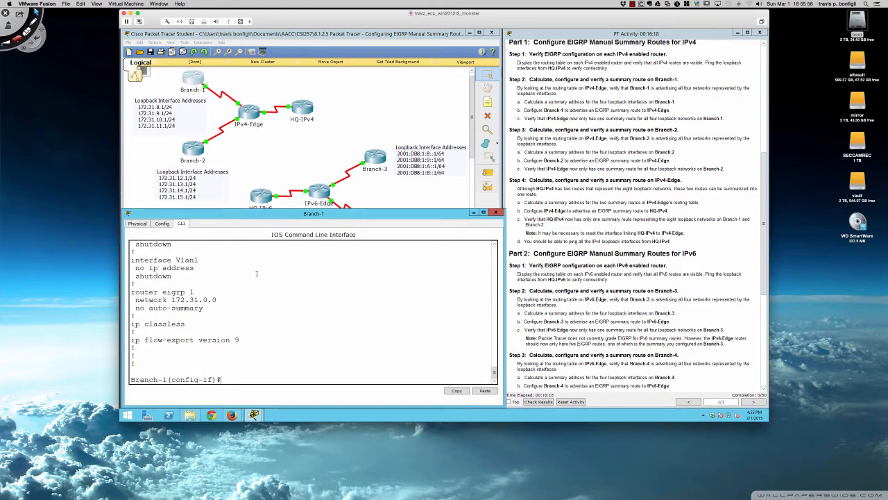
Try advertising the EIGRP 1 summary route 172.31.8.0 255.255.248.0 on Branch-1's serial interface, checking the command syntax with the built-in help
{"action": "type", "text": "ip summ"}
{"action": "key", "text": "Tab"}
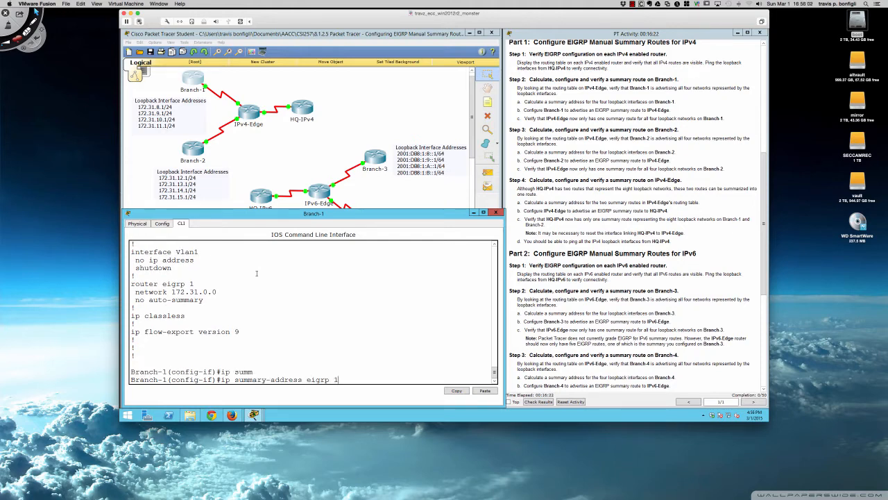
{"action": "type", "text": "eigrp 1 ?"}
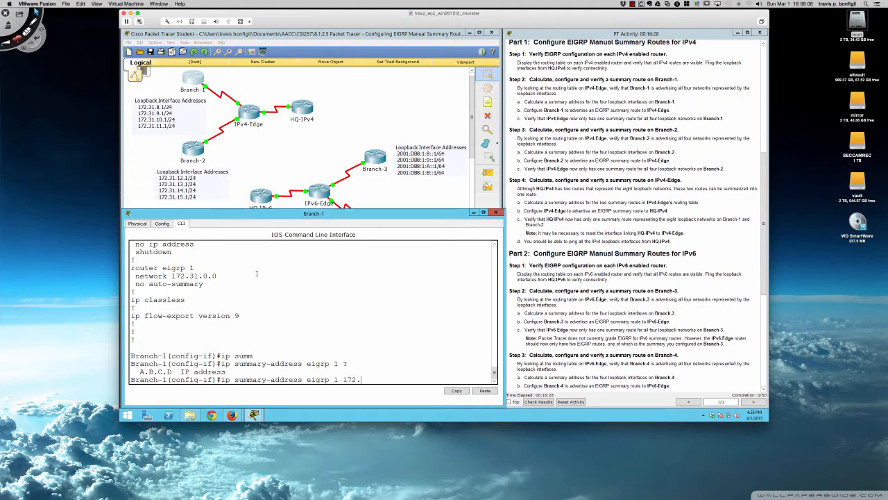
{"action": "type", "text": "172.31.8.0 ?"}
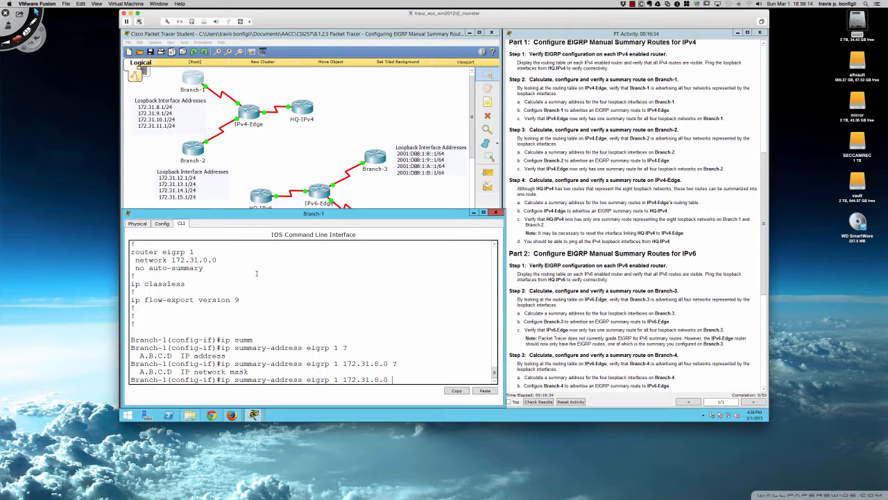
{"action": "type", "text": "255."}
{"action": "key", "text": "BackSpace"}
{"action": "type", "text": "48.0 ?"}
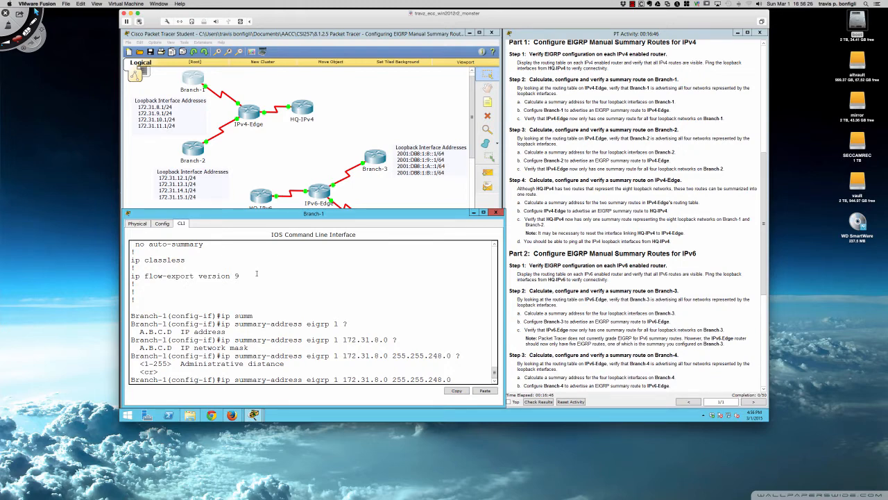
{"action": "key", "text": "Return"}
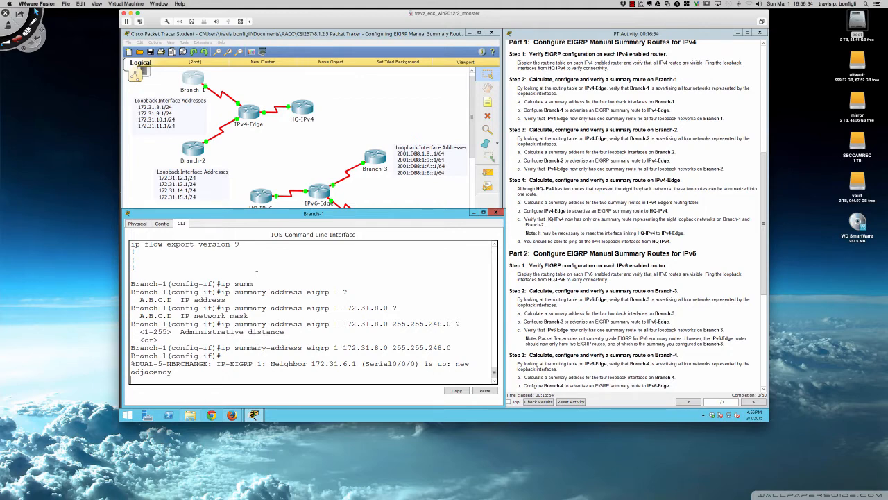
{"action": "key", "text": "Return"}
{"action": "key", "text": "Return"}
{"action": "key", "text": "Return"}
{"action": "key", "text": "Return"}
{"action": "key", "text": "Return"}
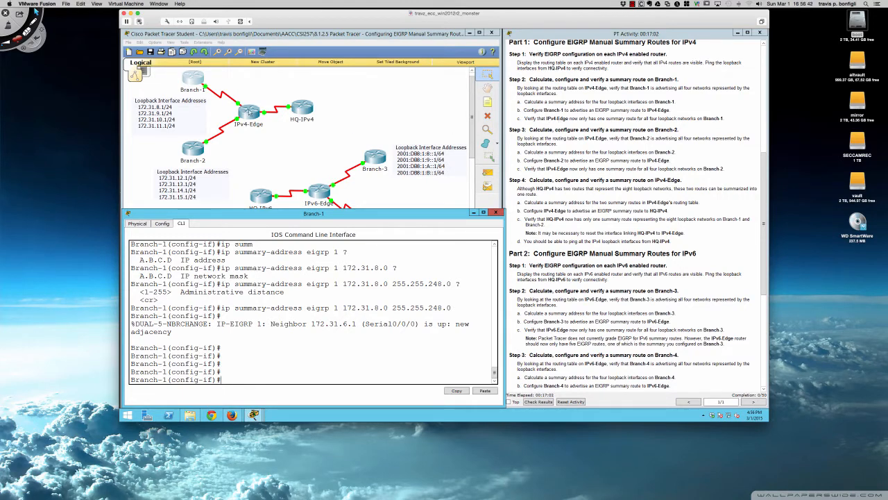
Display the routing table on IPv4-Edge with sh ip route and check the summary route learned from Branch-1
{"action": "left_click", "coordinate": [244, 112]}
{"action": "key", "text": "Return"}
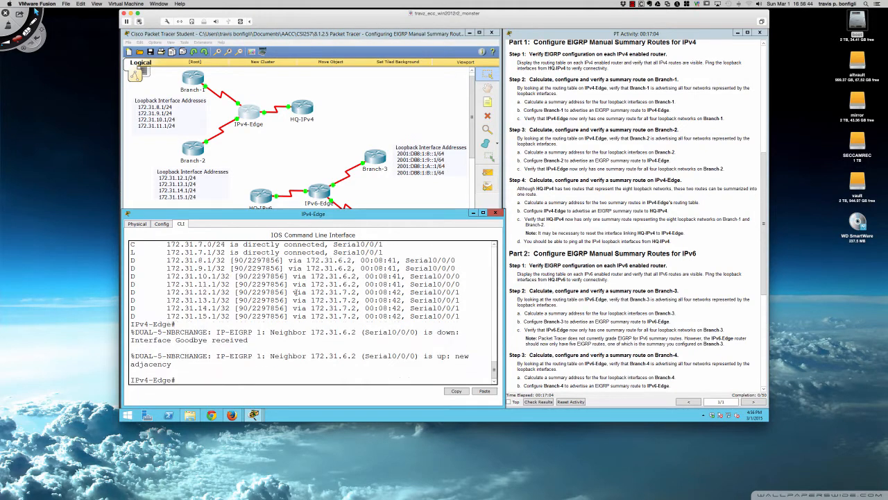
{"action": "type", "text": "sh ip route"}
{"action": "key", "text": "Return"}
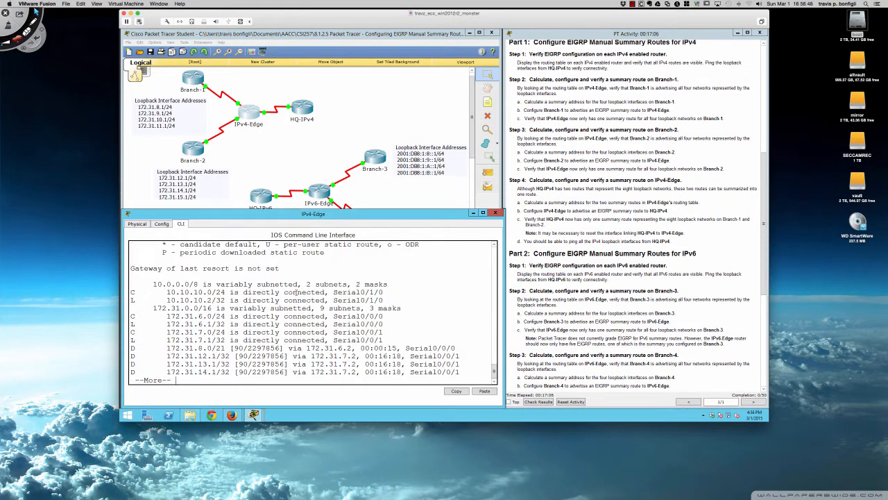
{"action": "key", "text": "space"}
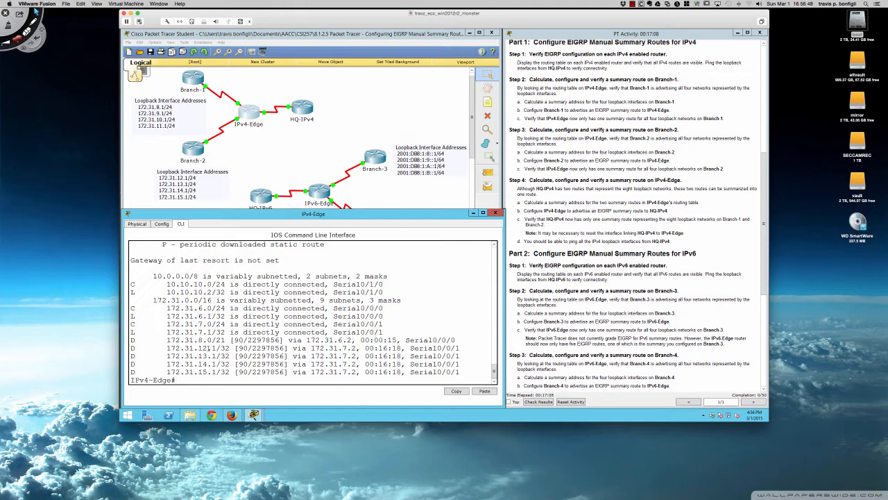
{"action": "left_click_drag", "start_coordinate": [131, 339], "coordinate": [455, 340]}
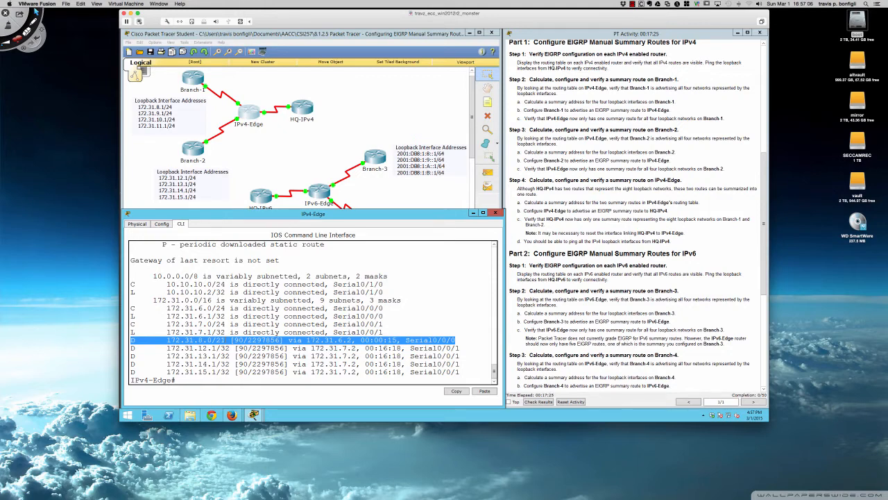
{"action": "left_click", "coordinate": [224, 340]}
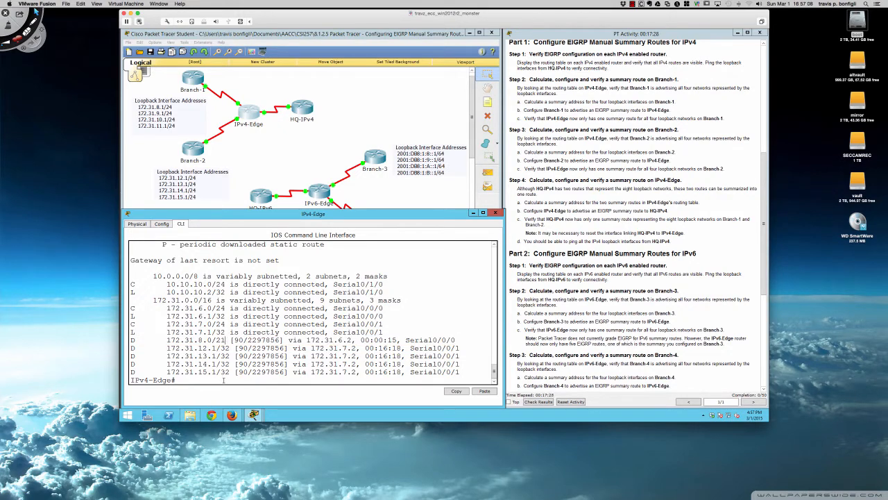
Remove the summary route from Branch-1's interface with no ip summary-address eigrp 1 172.31.8.0 255.255.248.0
{"action": "left_click", "coordinate": [195, 80]}
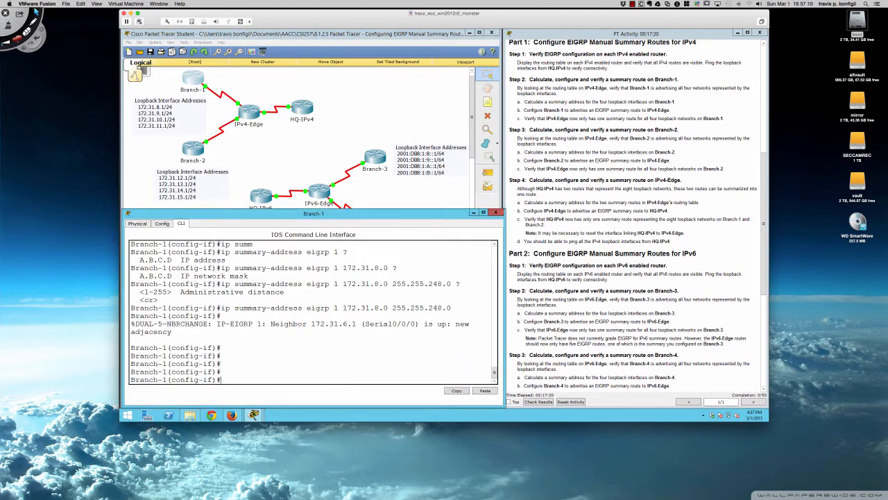
{"action": "key", "text": "Return"}
{"action": "key", "text": "Return"}
{"action": "key", "text": "Return"}
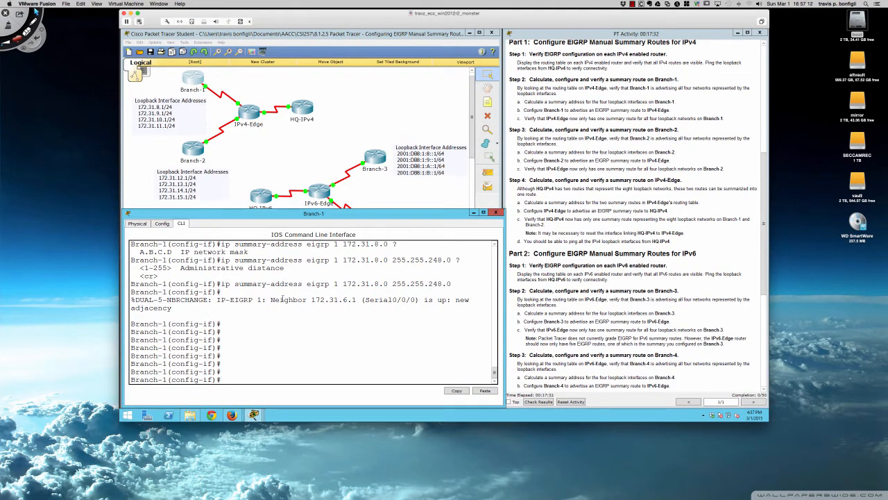
{"action": "key", "text": "Up"}
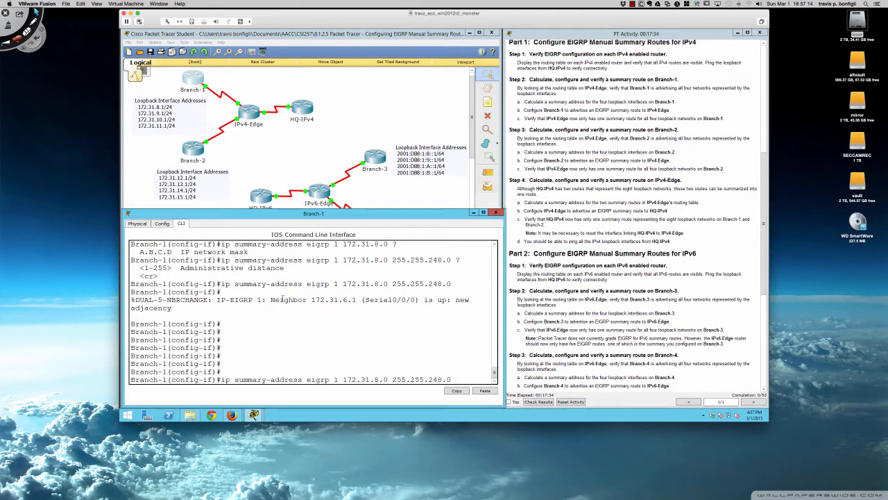
{"action": "key", "text": "Left"}
{"action": "key", "text": "Left"}
{"action": "key", "text": "Left"}
{"action": "key", "text": "Left"}
{"action": "key", "text": "Left"}
{"action": "key", "text": "Left"}
{"action": "key", "text": "Left"}
{"action": "key", "text": "Left"}
{"action": "key", "text": "Left"}
{"action": "key", "text": "Left"}
{"action": "key", "text": "Left"}
{"action": "key", "text": "Left"}
{"action": "key", "text": "Left"}
{"action": "key", "text": "ctrl+a"}
{"action": "type", "text": "no"}
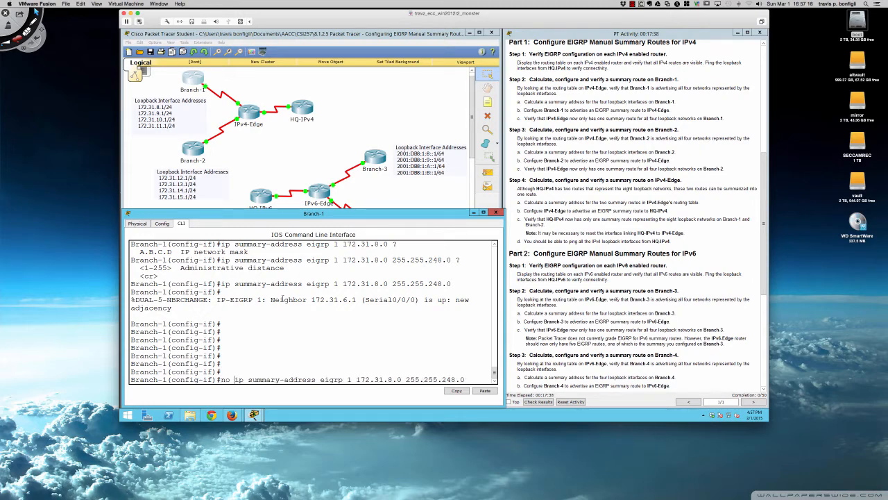
{"action": "key", "text": "Return"}
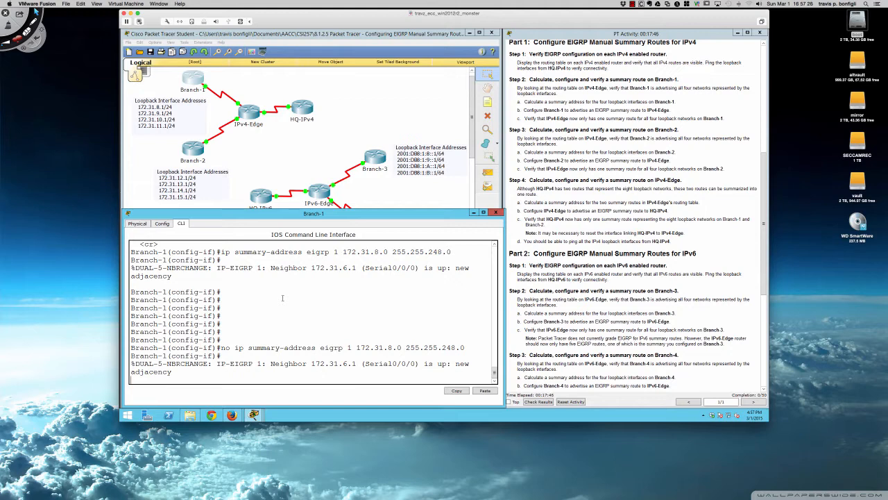
Configure Branch-1 to advertise the summary route with ip summary-address eigrp 1 172.31.8.0 255.255.252.0
{"action": "key", "text": "Up"}
{"action": "key", "text": "Up"}
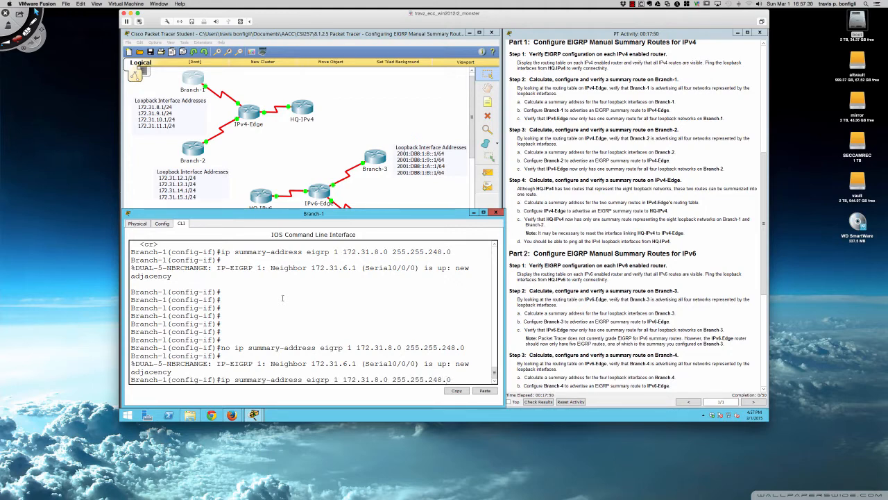
{"action": "key", "text": "Left"}
{"action": "key", "text": "Left"}
{"action": "key", "text": "BackSpace"}
{"action": "key", "text": "BackSpace"}
{"action": "key", "text": "Return"}
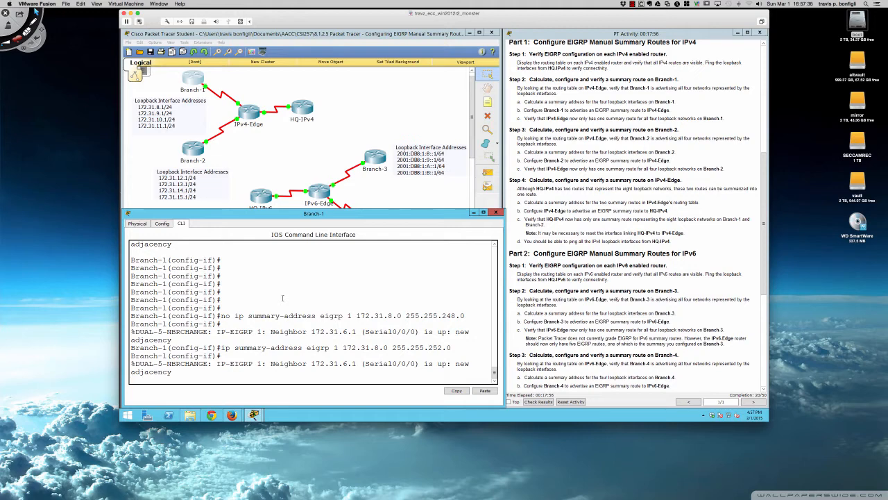
{"action": "key", "text": "Return"}
{"action": "key", "text": "Return"}
{"action": "key", "text": "Return"}
{"action": "key", "text": "Return"}
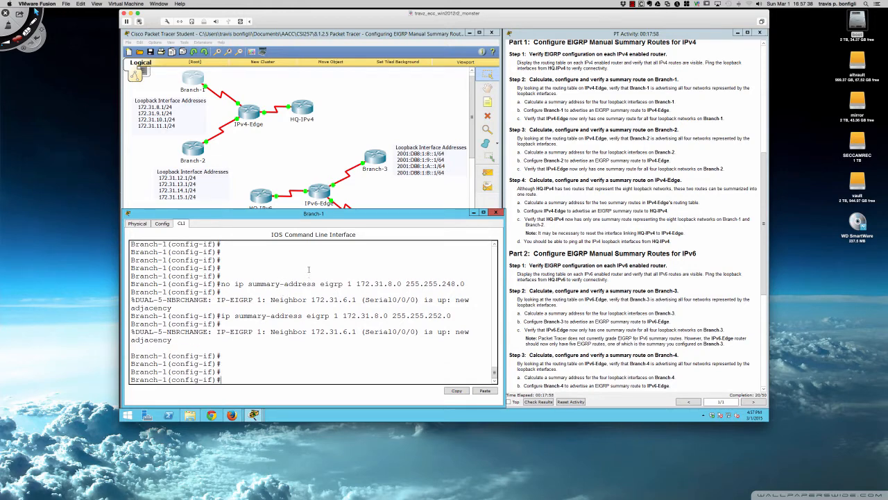
Redisplay the IPv4-Edge routing table and check that a single summary route represents Branch-1's loopback networks
{"action": "left_click", "coordinate": [254, 118]}
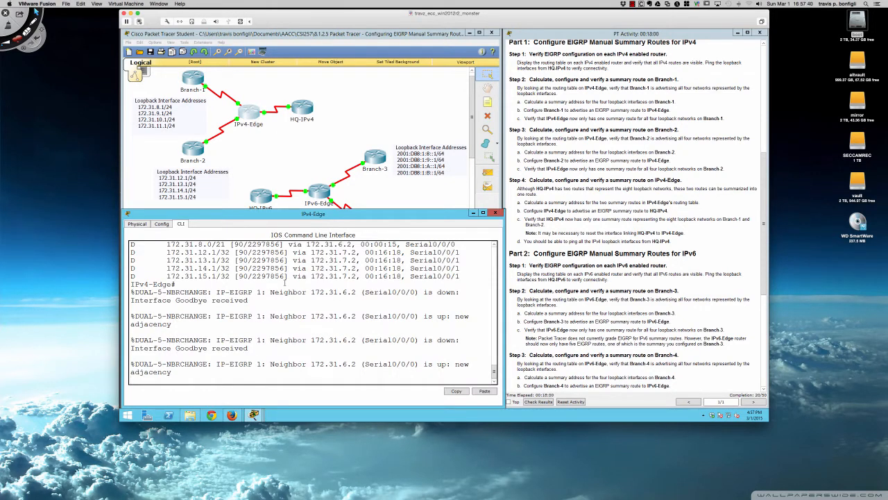
{"action": "key", "text": "Return"}
{"action": "key", "text": "Return"}
{"action": "key", "text": "Return"}
{"action": "key", "text": "Return"}
{"action": "key", "text": "Return"}
{"action": "type", "text": "show ip route"}
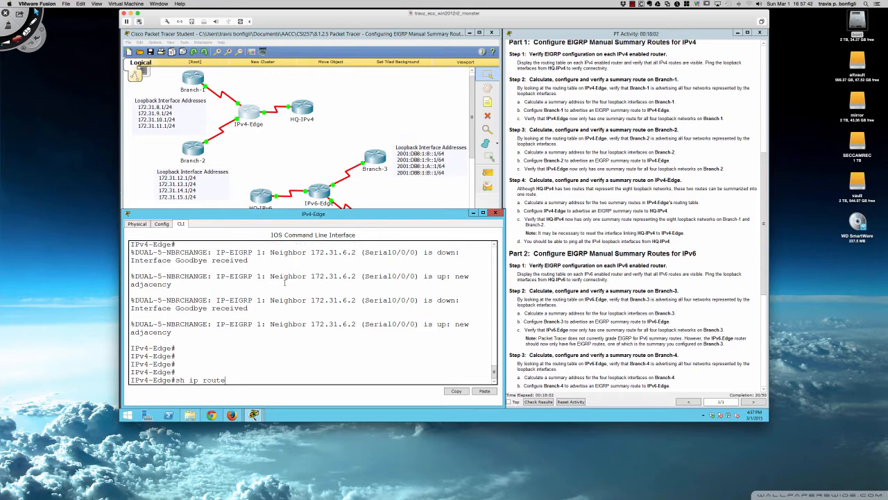
{"action": "key", "text": "Return"}
{"action": "key", "text": "space"}
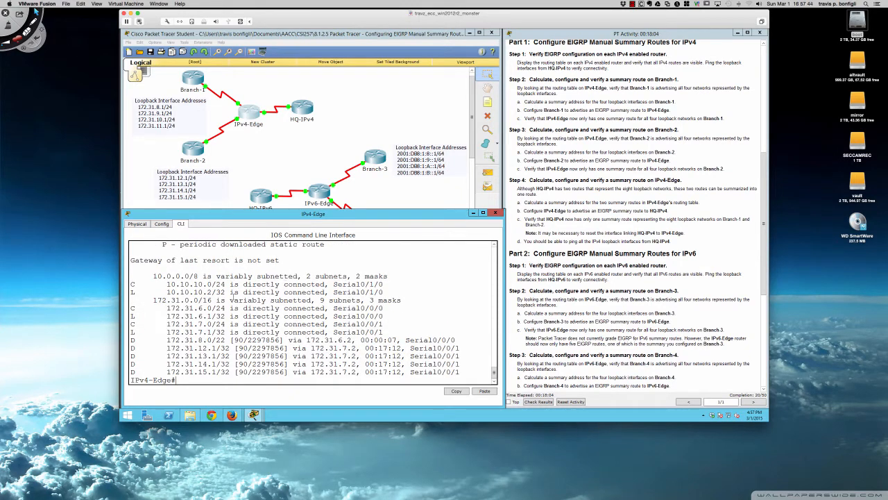
{"action": "left_click_drag", "start_coordinate": [132, 340], "coordinate": [269, 339]}
{"action": "left_click_drag", "start_coordinate": [387, 333], "coordinate": [381, 333]}
{"action": "left_click_drag", "start_coordinate": [132, 339], "coordinate": [457, 340]}
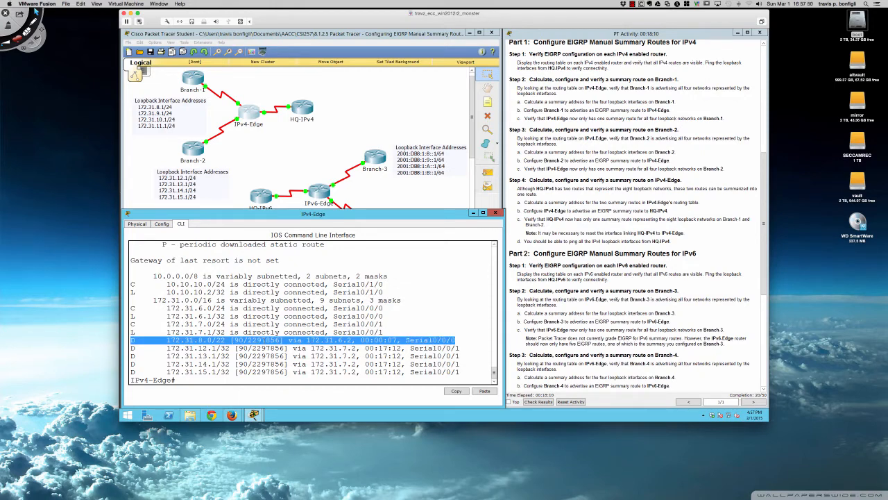
Ping the Branch-1 loopbacks 172.31.8.1 and 172.31.10.1 from the HQ-IPv4 console
{"action": "left_click", "coordinate": [300, 108]}
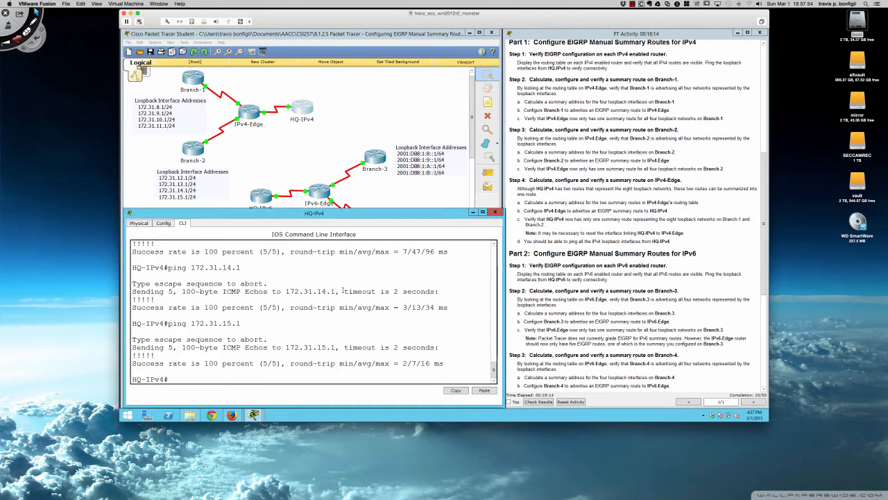
{"action": "key", "text": "Up"}
{"action": "key", "text": "Up"}
{"action": "key", "text": "Up"}
{"action": "key", "text": "Up"}
{"action": "key", "text": "Up"}
{"action": "key", "text": "Return"}
{"action": "key", "text": "Up"}
{"action": "key", "text": "Up"}
{"action": "key", "text": "Up"}
{"action": "key", "text": "Up"}
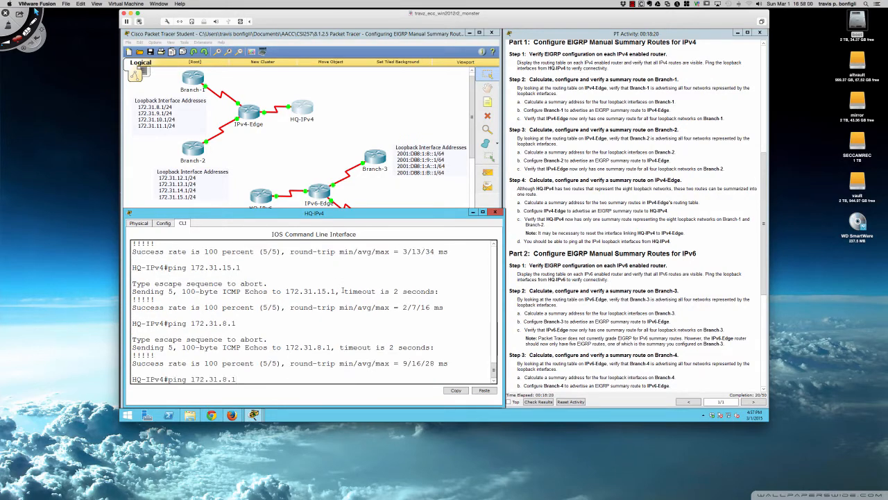
{"action": "key", "text": "Return"}
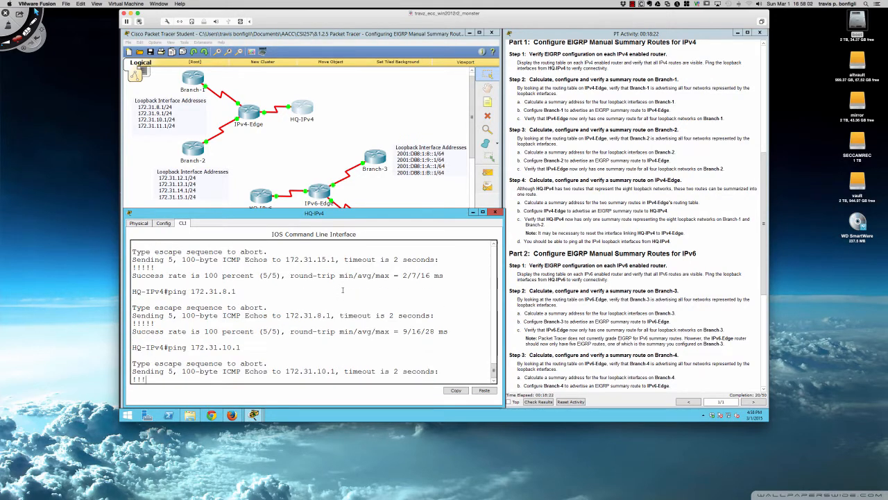
Ping the remaining Branch-1 loopbacks 172.31.9.1 and 172.31.11.1 from HQ-IPv4
{"action": "key", "text": "Up"}
{"action": "key", "text": "Up"}
{"action": "key", "text": "Up"}
{"action": "key", "text": "Up"}
{"action": "key", "text": "Up"}
{"action": "key", "text": "Up"}
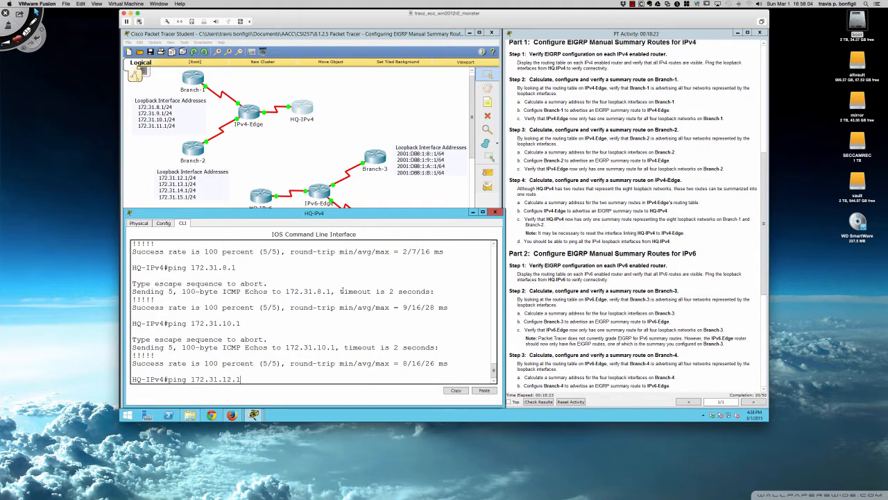
{"action": "key", "text": "Up"}
{"action": "key", "text": "Return"}
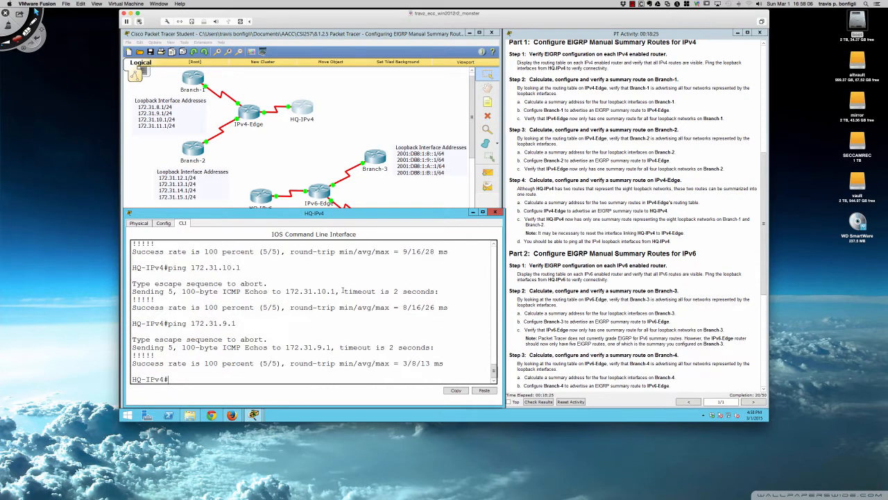
{"action": "key", "text": "Up"}
{"action": "key", "text": "Up"}
{"action": "key", "text": "Return"}
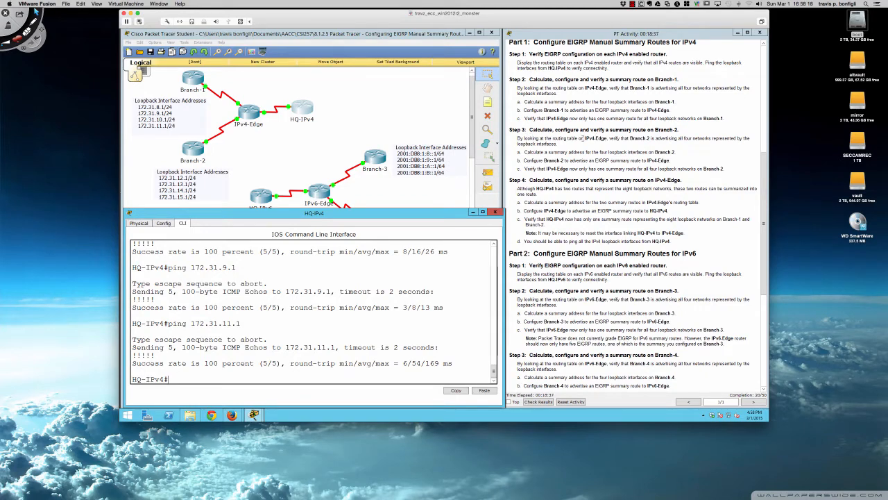
Switch to Deskscribble over the topology, box the third octets of Branch-2's loopback addresses and write 16 under the matching first two octets
{"action": "scroll", "coordinate": [540, 160], "scroll_direction": "down", "scroll_amount": 4}
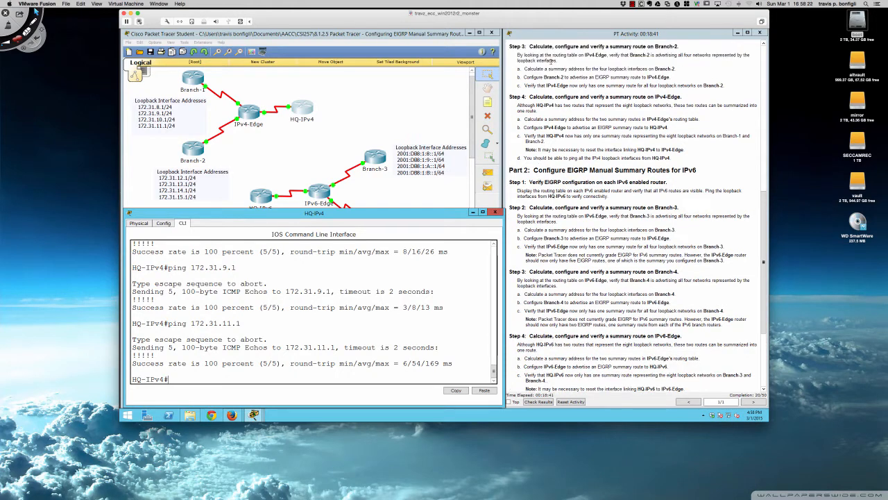
{"action": "scroll", "coordinate": [635, 215], "scroll_direction": "up", "scroll_amount": 1}
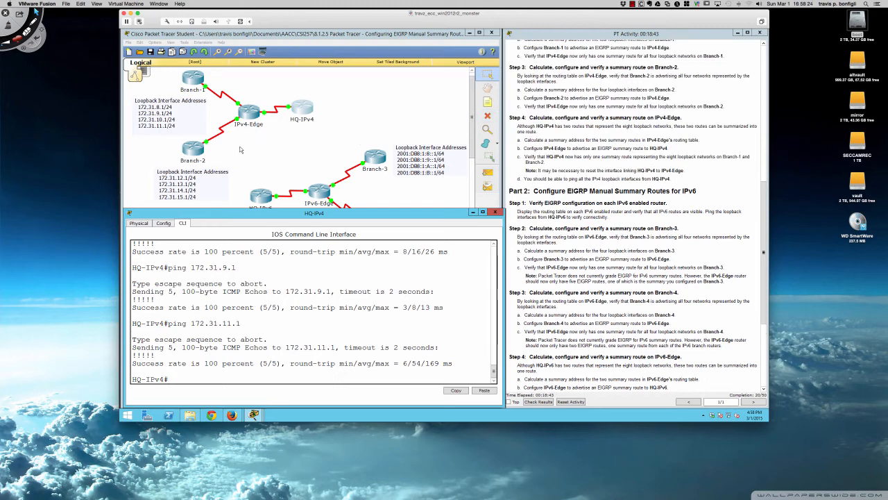
{"action": "left_click", "coordinate": [262, 153]}
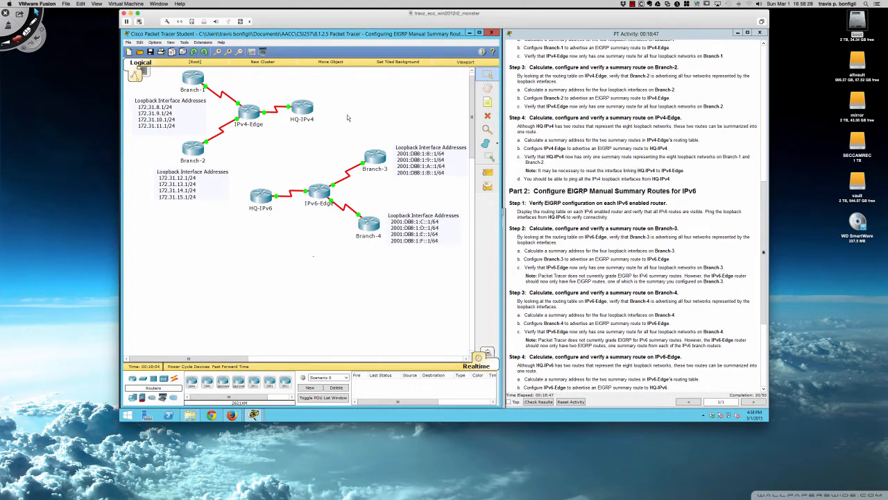
{"action": "key", "text": "ctrl+shift+d"}
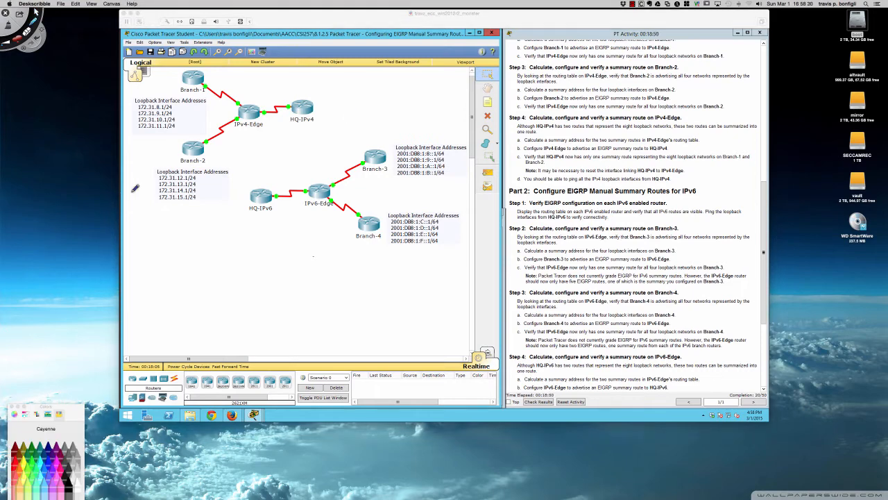
{"action": "mouse_move", "coordinate": [158, 201]}
{"action": "left_mouse_down"}
{"action": "mouse_move", "coordinate": [176, 201]}
{"action": "mouse_move", "coordinate": [160, 215]}
{"action": "left_mouse_up"}
{"action": "left_click_drag", "start_coordinate": [166, 205], "coordinate": [165, 213]}
{"action": "mouse_move", "coordinate": [174, 174]}
{"action": "left_mouse_down"}
{"action": "mouse_move", "coordinate": [175, 200]}
{"action": "mouse_move", "coordinate": [184, 201]}
{"action": "mouse_move", "coordinate": [185, 175]}
{"action": "mouse_move", "coordinate": [175, 175]}
{"action": "left_mouse_up"}
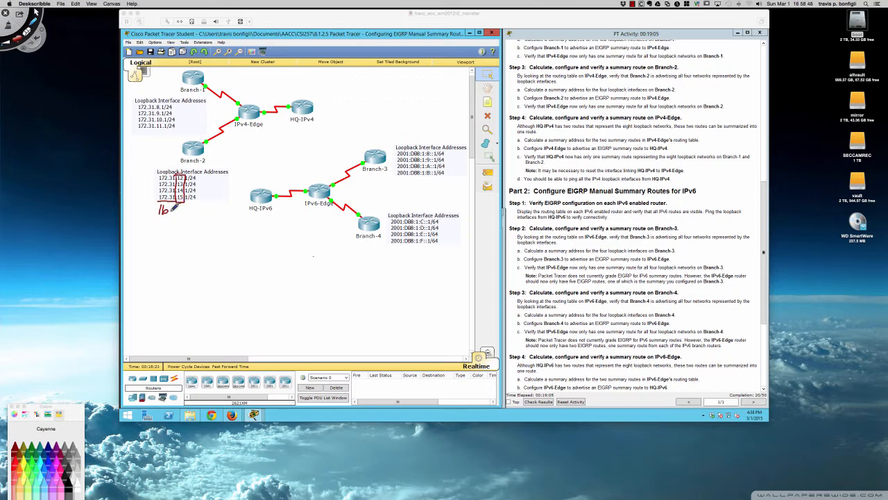
Draw an arrow from the boxed third octets to the label Binary and write 00001100 = 12 beneath it
{"action": "mouse_move", "coordinate": [170, 212]}
{"action": "left_mouse_down"}
{"action": "mouse_move", "coordinate": [165, 236]}
{"action": "mouse_move", "coordinate": [171, 227]}
{"action": "left_mouse_up"}
{"action": "mouse_move", "coordinate": [174, 236]}
{"action": "left_mouse_down"}
{"action": "mouse_move", "coordinate": [208, 227]}
{"action": "mouse_move", "coordinate": [193, 238]}
{"action": "left_mouse_up"}
{"action": "mouse_move", "coordinate": [147, 253]}
{"action": "left_mouse_down"}
{"action": "mouse_move", "coordinate": [184, 254]}
{"action": "mouse_move", "coordinate": [188, 243]}
{"action": "mouse_move", "coordinate": [188, 258]}
{"action": "left_mouse_up"}
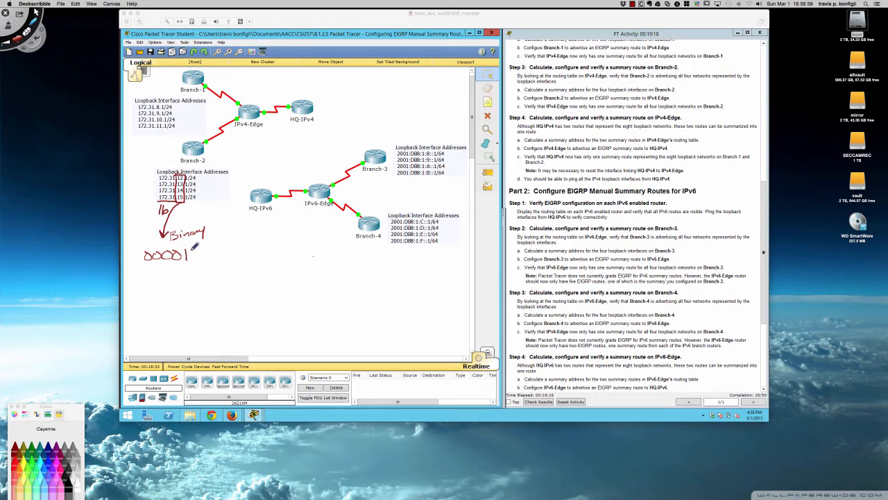
{"action": "mouse_move", "coordinate": [192, 250]}
{"action": "left_mouse_down"}
{"action": "mouse_move", "coordinate": [197, 259]}
{"action": "mouse_move", "coordinate": [210, 248]}
{"action": "left_mouse_up"}
{"action": "left_click_drag", "start_coordinate": [225, 248], "coordinate": [235, 251]}
{"action": "mouse_move", "coordinate": [242, 245]}
{"action": "left_mouse_down"}
{"action": "mouse_move", "coordinate": [243, 254]}
{"action": "mouse_move", "coordinate": [256, 252]}
{"action": "left_mouse_up"}
Write the remaining third octets in binary beneath: 00001101 = 13, 00001110 = 14 and 00001111 = 15
{"action": "mouse_move", "coordinate": [150, 266]}
{"action": "left_mouse_down"}
{"action": "mouse_move", "coordinate": [194, 274]}
{"action": "mouse_move", "coordinate": [203, 264]}
{"action": "mouse_move", "coordinate": [211, 274]}
{"action": "mouse_move", "coordinate": [230, 261]}
{"action": "mouse_move", "coordinate": [234, 270]}
{"action": "left_mouse_up"}
{"action": "left_click_drag", "start_coordinate": [245, 263], "coordinate": [250, 273]}
{"action": "left_click_drag", "start_coordinate": [149, 284], "coordinate": [255, 285]}
{"action": "left_click_drag", "start_coordinate": [251, 277], "coordinate": [252, 293]}
{"action": "mouse_move", "coordinate": [147, 304]}
{"action": "left_mouse_down"}
{"action": "mouse_move", "coordinate": [180, 303]}
{"action": "mouse_move", "coordinate": [188, 311]}
{"action": "left_mouse_up"}
{"action": "mouse_move", "coordinate": [197, 295]}
{"action": "left_mouse_down"}
{"action": "mouse_move", "coordinate": [197, 312]}
{"action": "mouse_move", "coordinate": [236, 303]}
{"action": "left_mouse_up"}
{"action": "left_click_drag", "start_coordinate": [243, 295], "coordinate": [248, 308]}
{"action": "left_click_drag", "start_coordinate": [249, 296], "coordinate": [257, 296]}
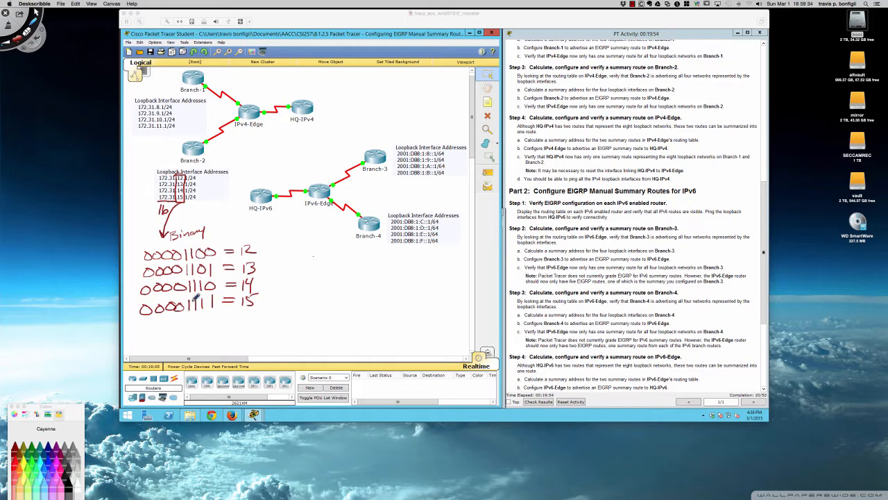
Box the last two differing bits of the four binary rows, write 6 below the matching bits and underline 16 and 6
{"action": "mouse_move", "coordinate": [195, 244]}
{"action": "left_mouse_down"}
{"action": "mouse_move", "coordinate": [201, 308]}
{"action": "mouse_move", "coordinate": [215, 312]}
{"action": "mouse_move", "coordinate": [220, 244]}
{"action": "left_mouse_up"}
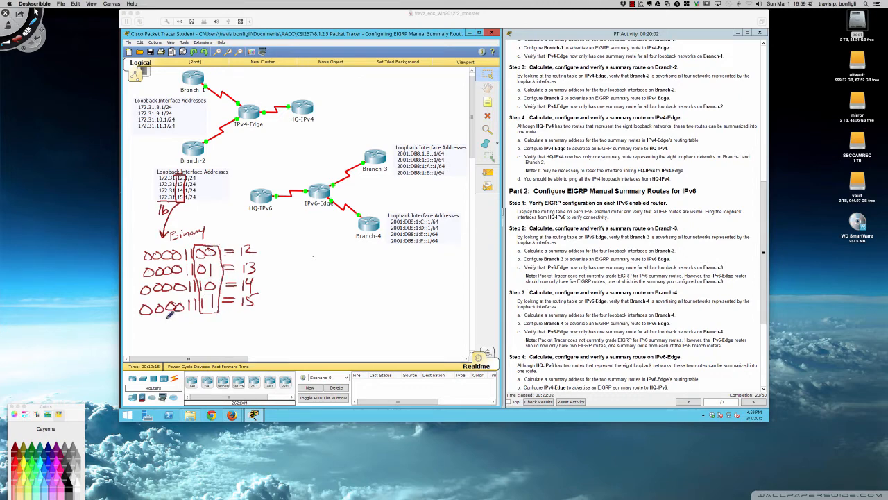
{"action": "left_click_drag", "start_coordinate": [167, 317], "coordinate": [173, 332]}
{"action": "left_click_drag", "start_coordinate": [157, 217], "coordinate": [169, 217]}
{"action": "left_click_drag", "start_coordinate": [158, 219], "coordinate": [164, 222]}
Write the summary prefix and mask beside the bit count as = /22 = 255.255.252.0
{"action": "left_click_drag", "start_coordinate": [187, 330], "coordinate": [199, 340]}
{"action": "mouse_move", "coordinate": [206, 329]}
{"action": "left_mouse_down"}
{"action": "mouse_move", "coordinate": [205, 341]}
{"action": "mouse_move", "coordinate": [247, 332]}
{"action": "left_mouse_up"}
{"action": "left_click_drag", "start_coordinate": [239, 337], "coordinate": [301, 338]}
{"action": "left_click", "coordinate": [291, 338]}
{"action": "mouse_move", "coordinate": [303, 323]}
{"action": "left_mouse_down"}
{"action": "mouse_move", "coordinate": [306, 337]}
{"action": "mouse_move", "coordinate": [317, 340]}
{"action": "left_mouse_up"}
{"action": "left_click_drag", "start_coordinate": [321, 328], "coordinate": [337, 339]}
{"action": "mouse_move", "coordinate": [335, 324]}
{"action": "left_mouse_down"}
{"action": "mouse_move", "coordinate": [349, 337]}
{"action": "mouse_move", "coordinate": [358, 329]}
{"action": "left_mouse_up"}
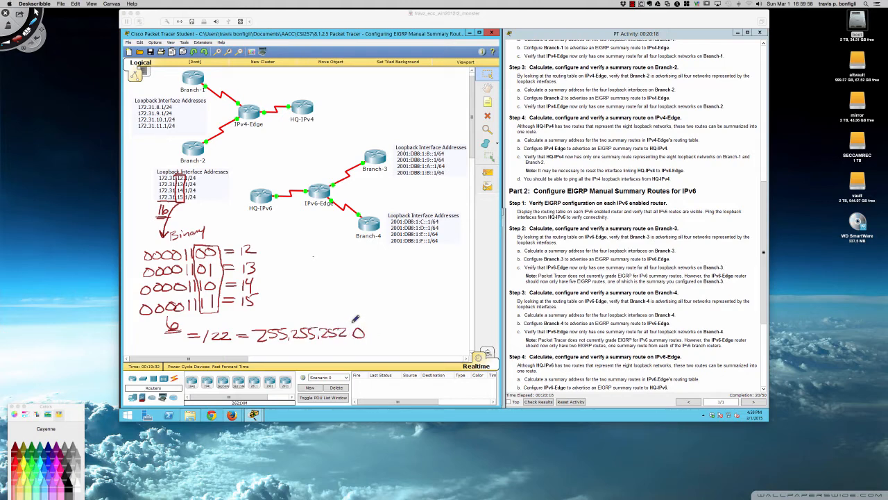
Write Branch-2's summary address 172.31.12.0/22 beside the binary rows and mark the shared 1 bits that give 12
{"action": "left_click_drag", "start_coordinate": [267, 272], "coordinate": [295, 277]}
{"action": "left_click_drag", "start_coordinate": [288, 266], "coordinate": [287, 281]}
{"action": "mouse_move", "coordinate": [303, 263]}
{"action": "left_mouse_down"}
{"action": "mouse_move", "coordinate": [302, 278]}
{"action": "mouse_move", "coordinate": [363, 274]}
{"action": "left_mouse_up"}
{"action": "left_click", "coordinate": [334, 272]}
{"action": "left_click_drag", "start_coordinate": [192, 315], "coordinate": [187, 320]}
{"action": "left_click_drag", "start_coordinate": [192, 315], "coordinate": [196, 320]}
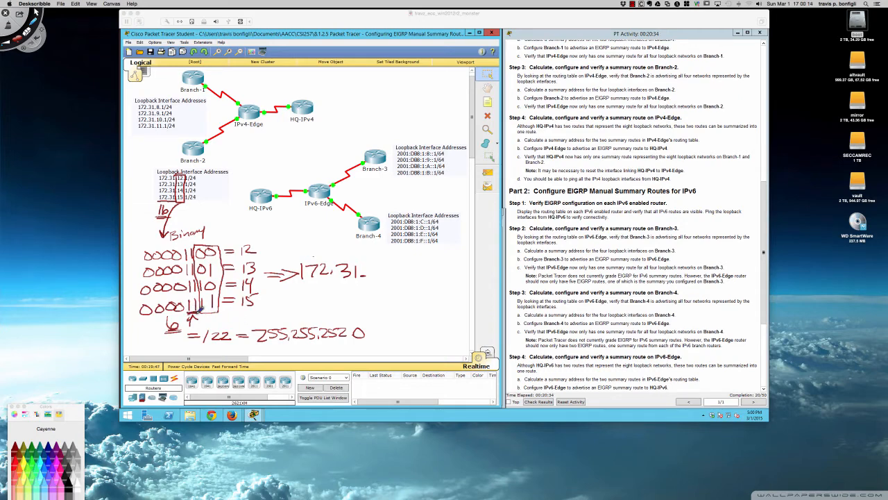
{"action": "mouse_move", "coordinate": [373, 264]}
{"action": "left_mouse_down"}
{"action": "mouse_move", "coordinate": [374, 275]}
{"action": "mouse_move", "coordinate": [403, 266]}
{"action": "mouse_move", "coordinate": [417, 281]}
{"action": "mouse_move", "coordinate": [456, 276]}
{"action": "left_mouse_up"}
{"action": "left_click", "coordinate": [392, 275]}
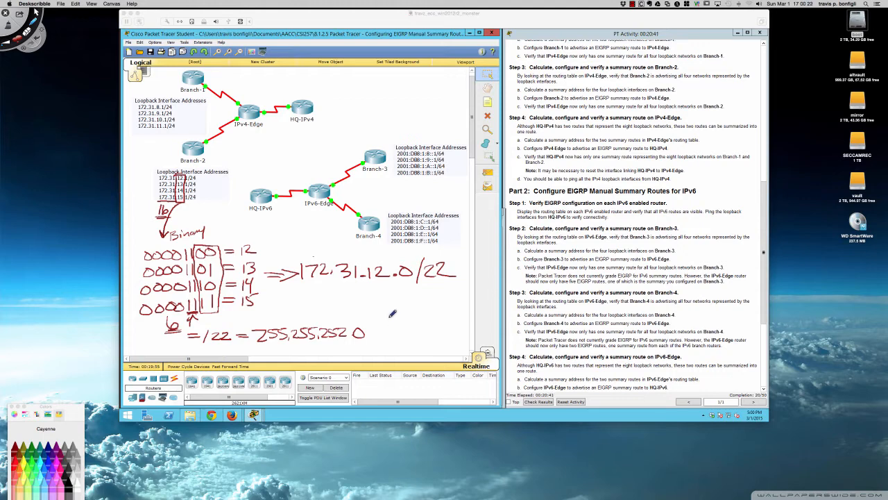
Clear the handwritten annotations and leave drawing mode to return to the Packet Tracer topology
{"action": "key", "text": "Delete"}
{"action": "key", "text": "Escape"}
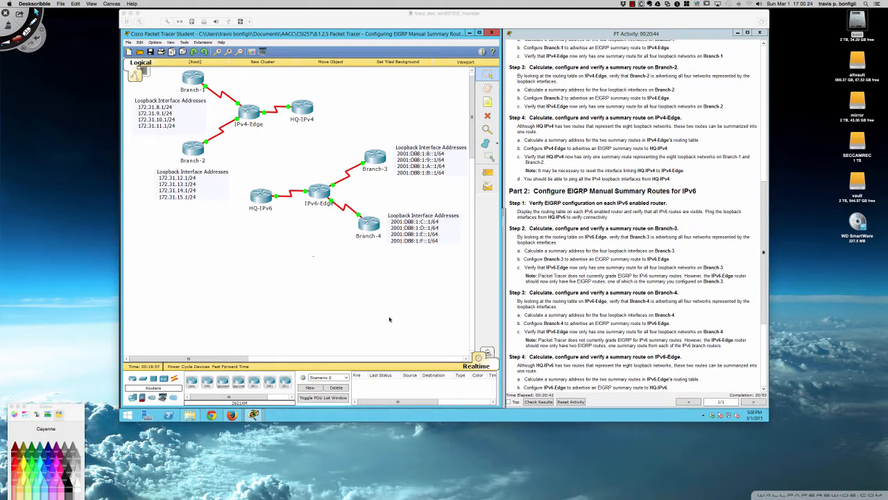
{"action": "left_click", "coordinate": [371, 310]}
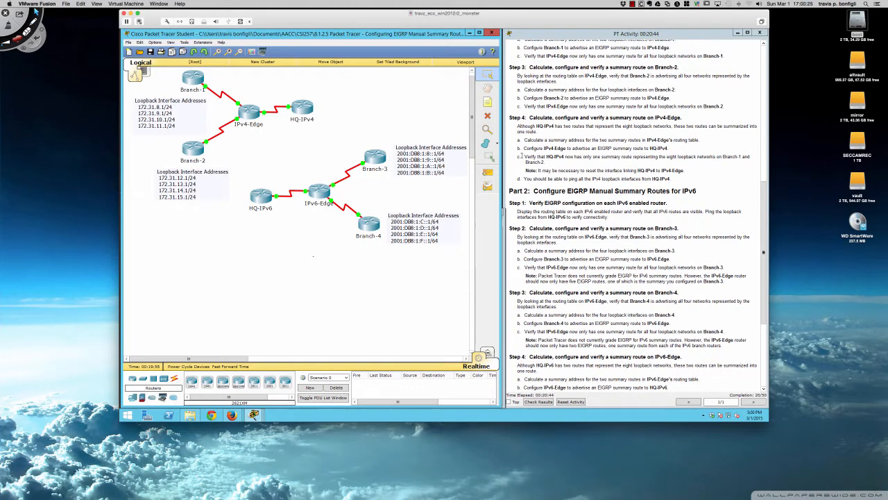
Open Branch-2's IOS command line in a widened window over the lower part of the topology
{"action": "left_click", "coordinate": [201, 151]}
{"action": "left_click_drag", "start_coordinate": [449, 138], "coordinate": [235, 216]}
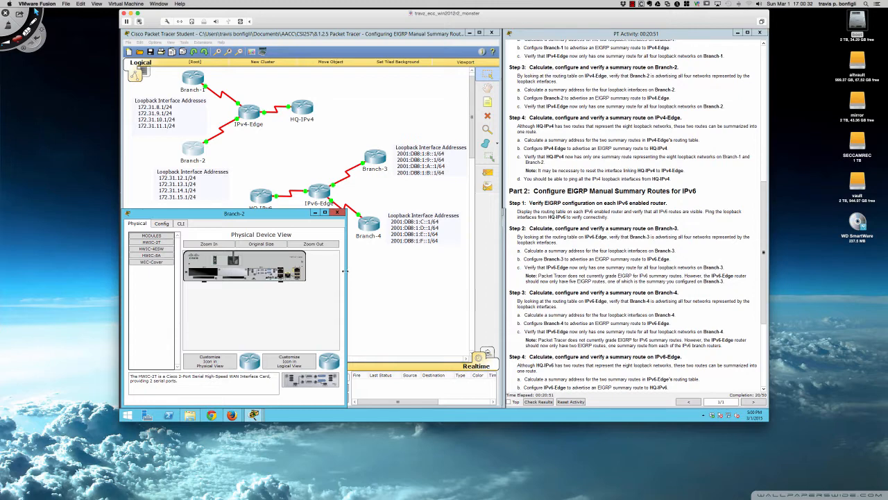
{"action": "left_click_drag", "start_coordinate": [344, 271], "coordinate": [506, 273]}
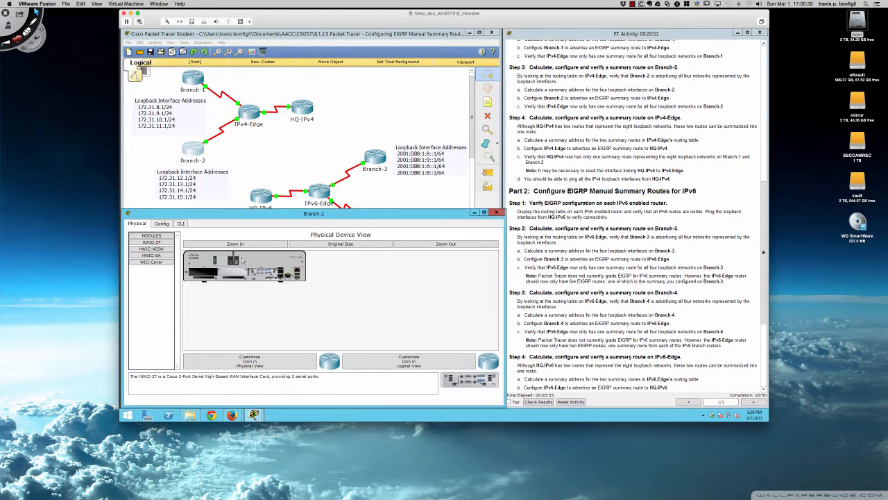
{"action": "left_click", "coordinate": [179, 224]}
{"action": "key", "text": "Return"}
{"action": "key", "text": "Return"}
{"action": "key", "text": "Return"}
{"action": "key", "text": "Return"}
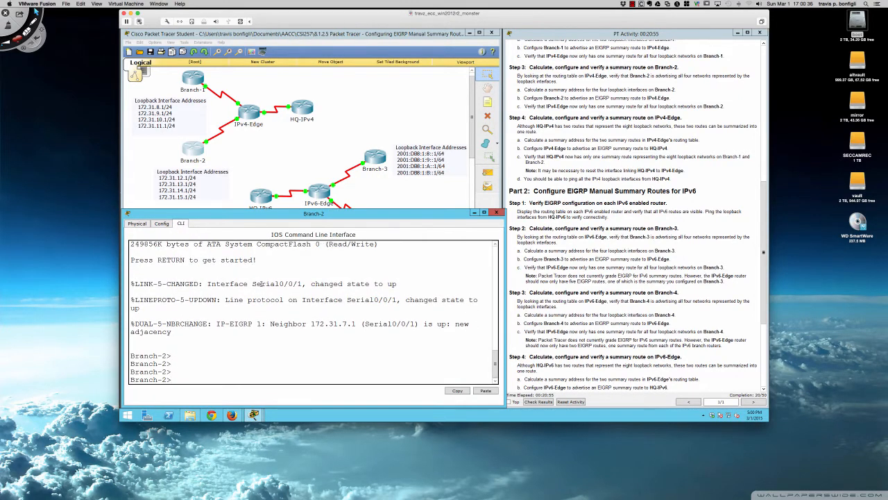
Enter global configuration mode on Branch-2 and list its interfaces with do sh ip int bri
{"action": "type", "text": "en"}
{"action": "key", "text": "Return"}
{"action": "key", "text": "Return"}
{"action": "key", "text": "Return"}
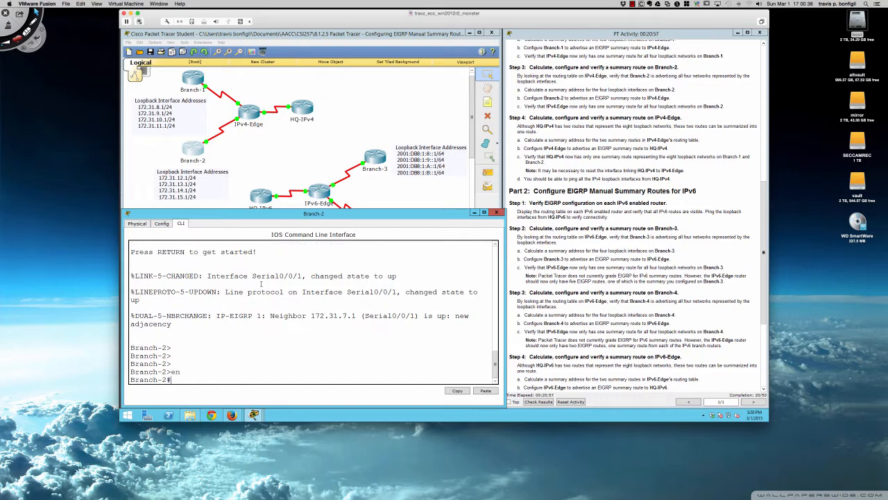
{"action": "type", "text": "conf t"}
{"action": "key", "text": "Return"}
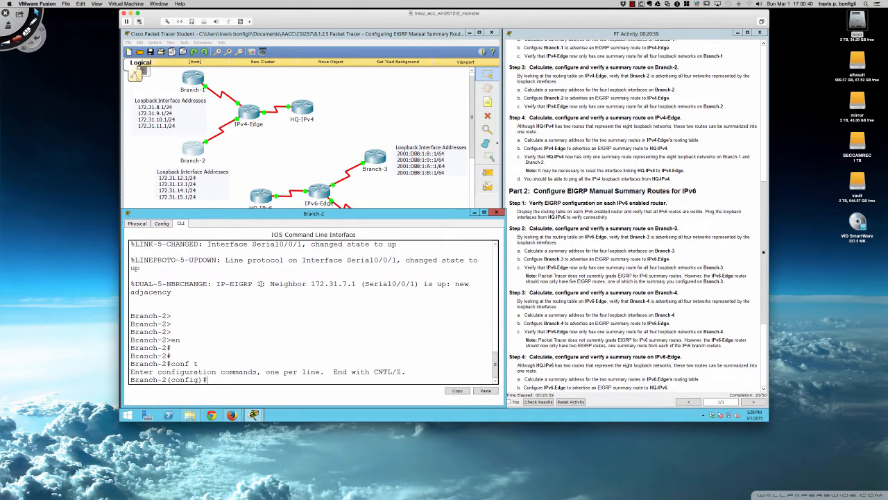
{"action": "type", "text": "do sh ip int bri"}
{"action": "key", "text": "Return"}
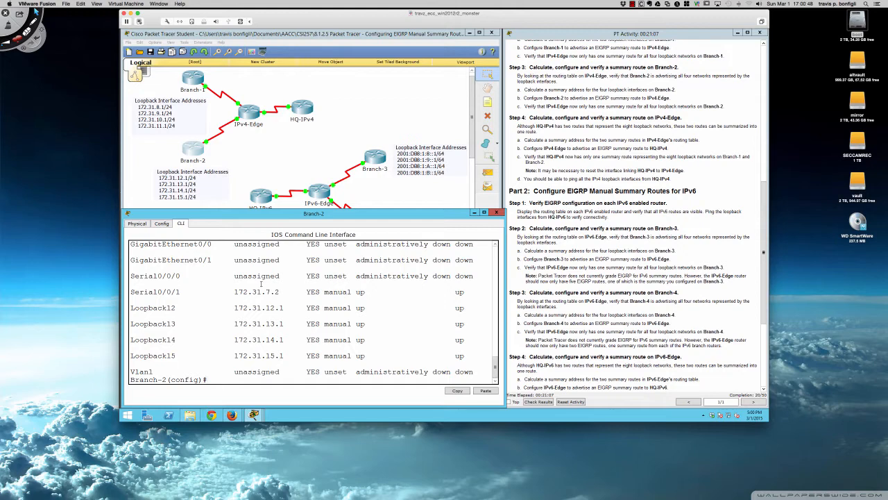
On Branch-2's s0/0/1, configure ip summary-address eigrp 1 172.31.12.0 255.255.252.0
{"action": "type", "text": "int s0/0/1"}
{"action": "key", "text": "Return"}
{"action": "type", "text": "ip "}
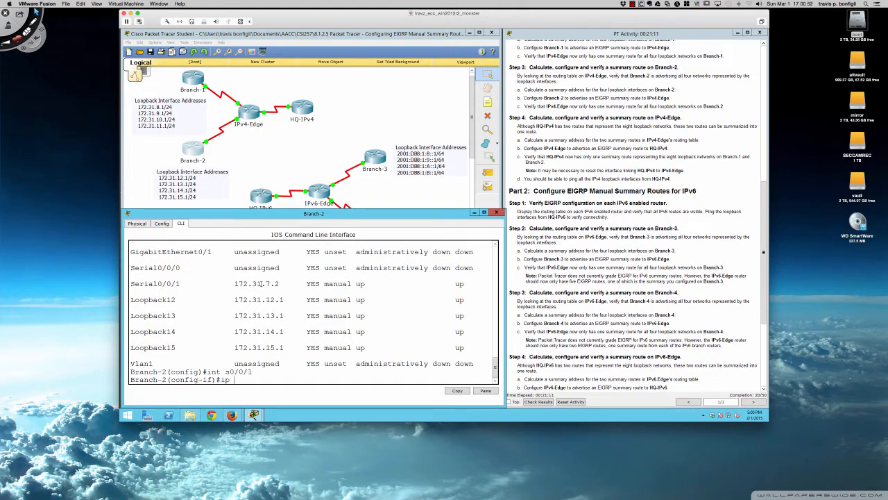
{"action": "type", "text": "summ"}
{"action": "key", "text": "Tab"}
{"action": "type", "text": "eig"}
{"action": "key", "text": "Tab"}
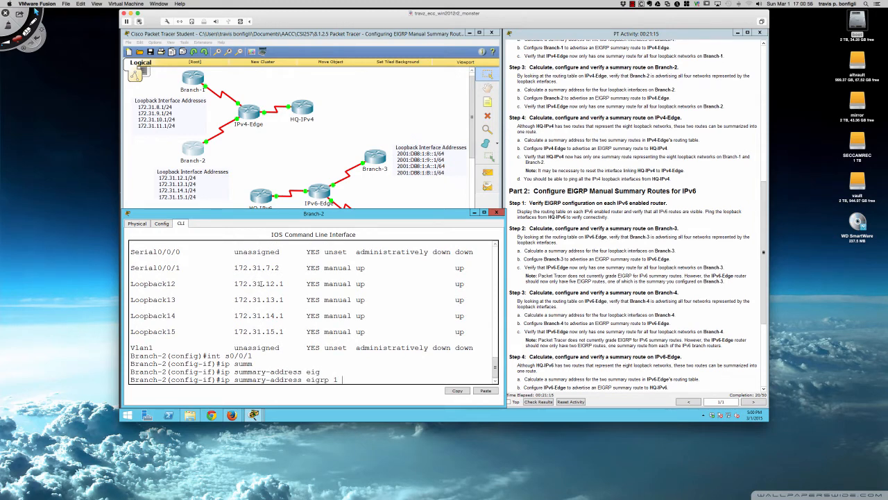
{"action": "type", "text": "1 ?"}
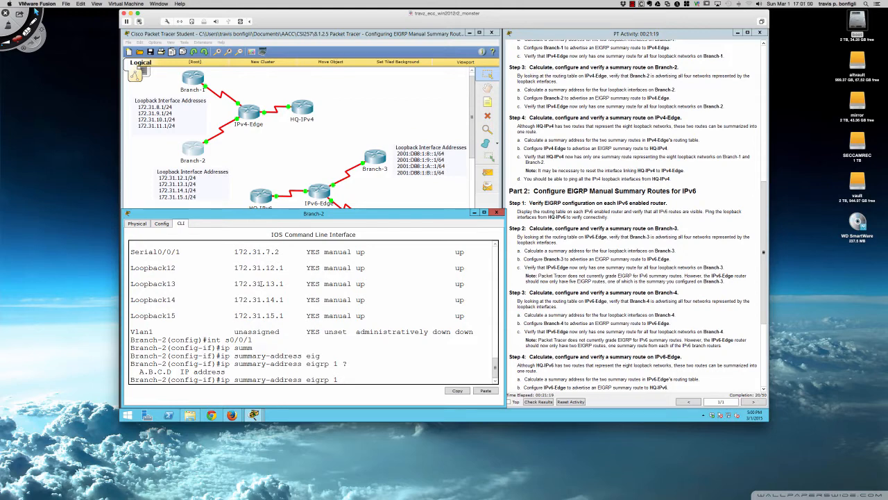
{"action": "type", "text": "172.1"}
{"action": "type", "text": "12.0 255.255.252.0"}
{"action": "key", "text": "Return"}
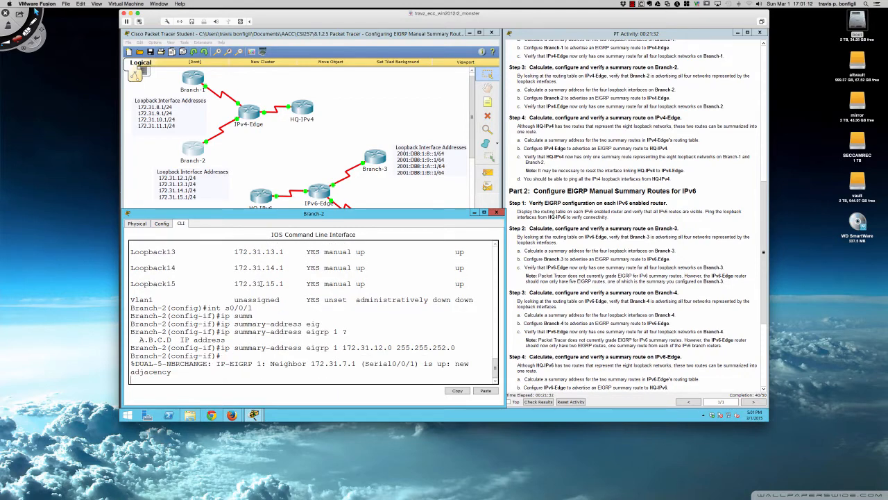
{"action": "key", "text": "Return"}
{"action": "key", "text": "Return"}
{"action": "key", "text": "Return"}
{"action": "key", "text": "Return"}
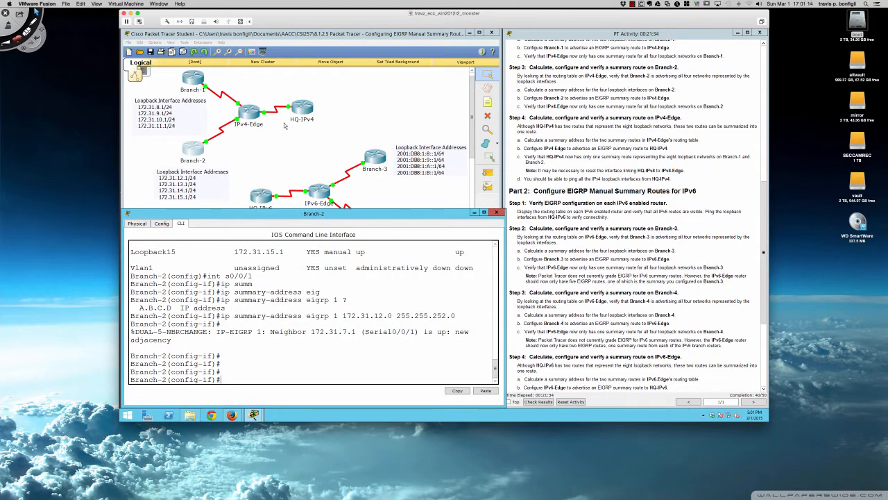
Switch to the IPv4-Edge console and display its routing table with sh ip route
{"action": "left_click", "coordinate": [253, 115]}
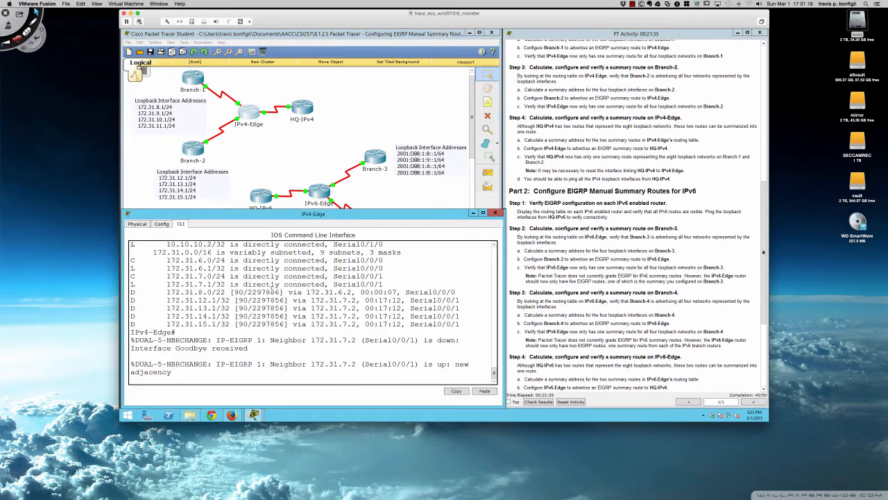
{"action": "key", "text": "Return"}
{"action": "key", "text": "Return"}
{"action": "key", "text": "Return"}
{"action": "key", "text": "Return"}
{"action": "key", "text": "Return"}
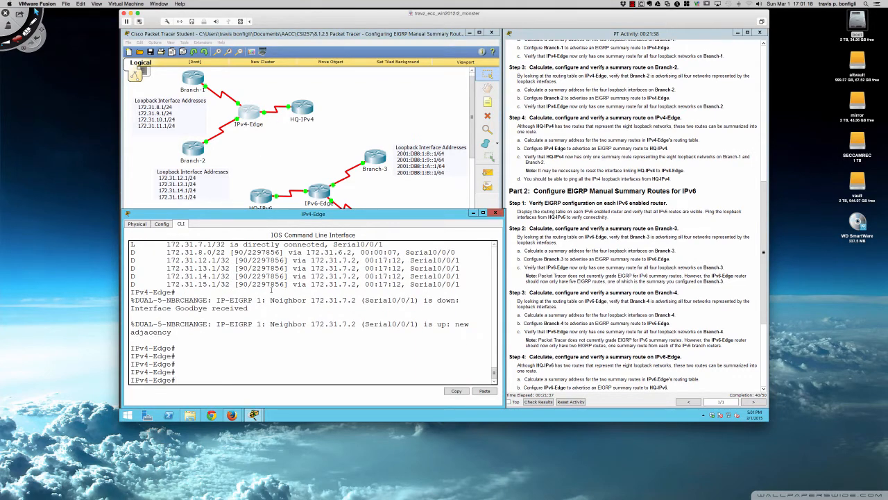
{"action": "key", "text": "Return"}
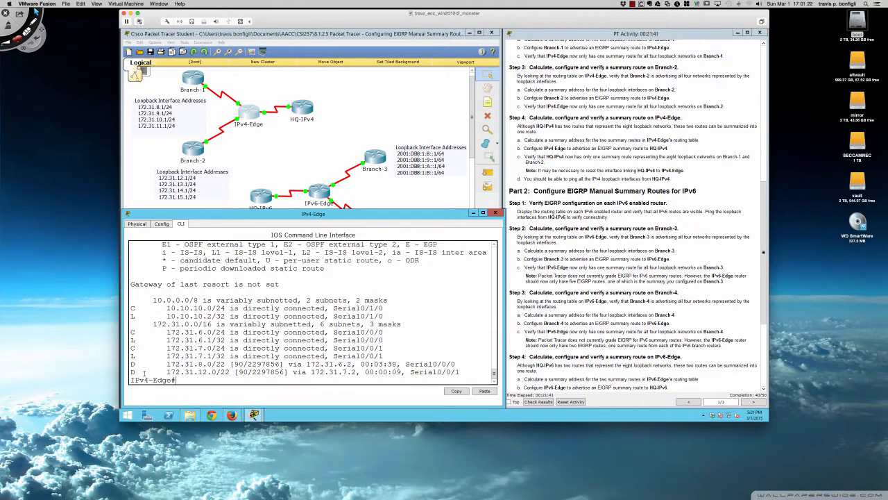
Highlight the EIGRP summary routes 172.31.8.0/22 and 172.31.12.0/22 in IPv4-Edge's routing table to check the branch summaries
{"action": "left_click_drag", "start_coordinate": [131, 363], "coordinate": [459, 371]}
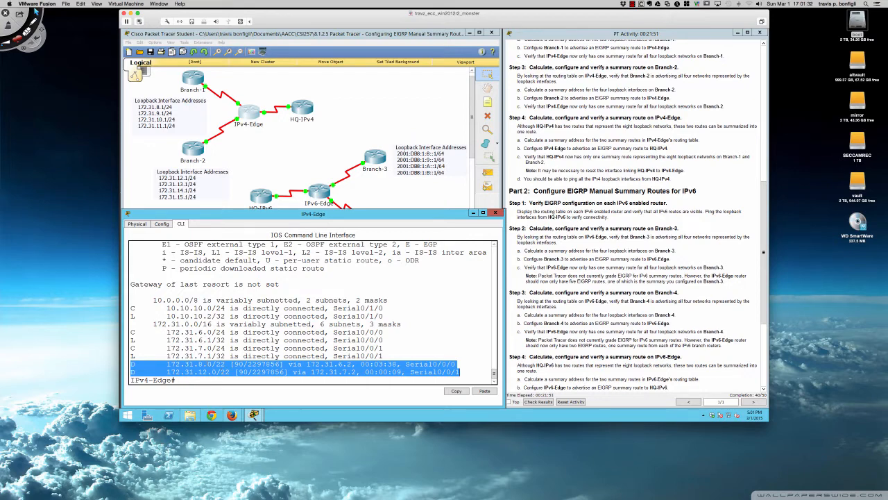
{"action": "left_click", "coordinate": [177, 364]}
{"action": "left_click_drag", "start_coordinate": [166, 364], "coordinate": [226, 364]}
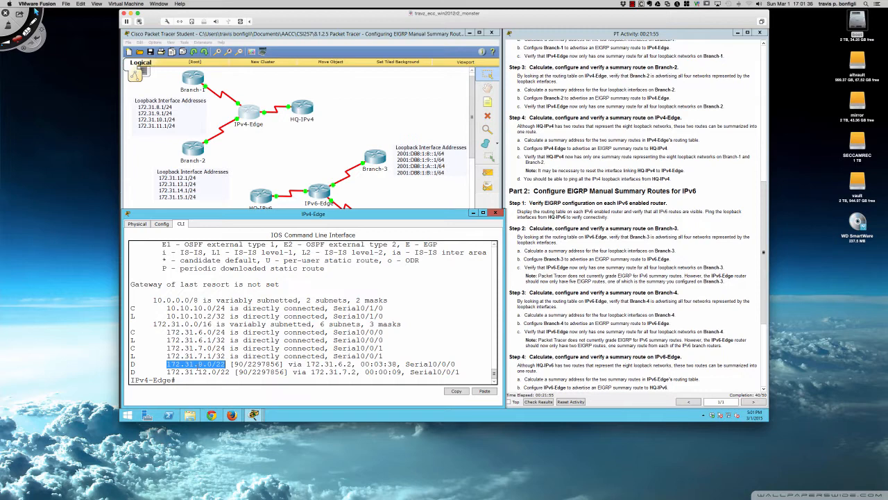
{"action": "left_click", "coordinate": [191, 372]}
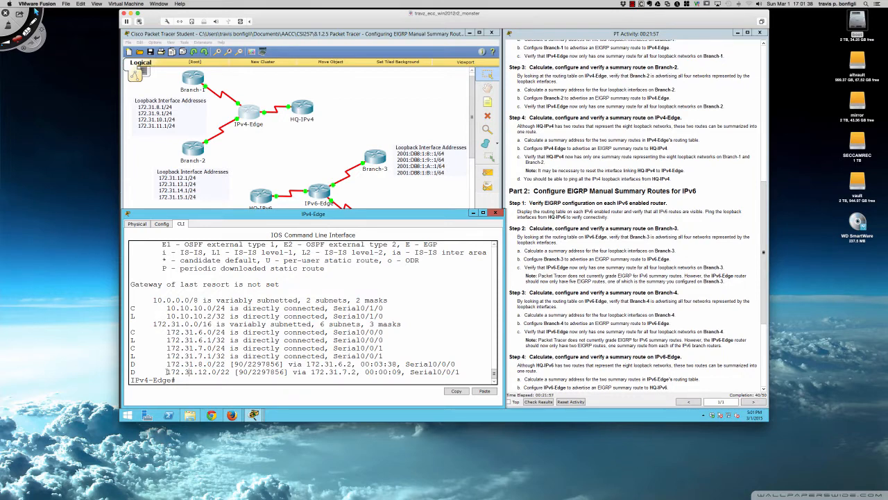
{"action": "left_click_drag", "start_coordinate": [166, 372], "coordinate": [230, 372]}
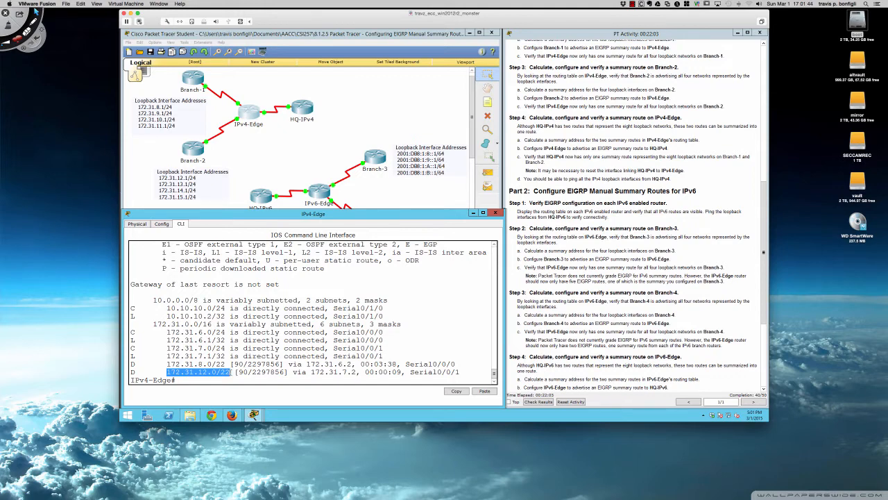
{"action": "left_click", "coordinate": [230, 372]}
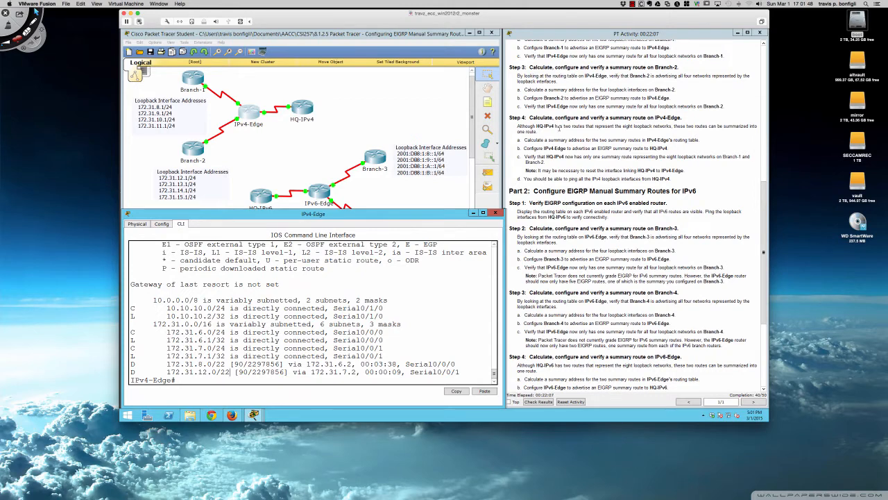
Read Step 4 of the instructions, display HQ-IPv4's routing table with sh ip route and highlight the two /22 summary routes
{"action": "scroll", "coordinate": [560, 127], "scroll_direction": "down", "scroll_amount": 1}
{"action": "scroll", "coordinate": [559, 128], "scroll_direction": "down", "scroll_amount": 2}
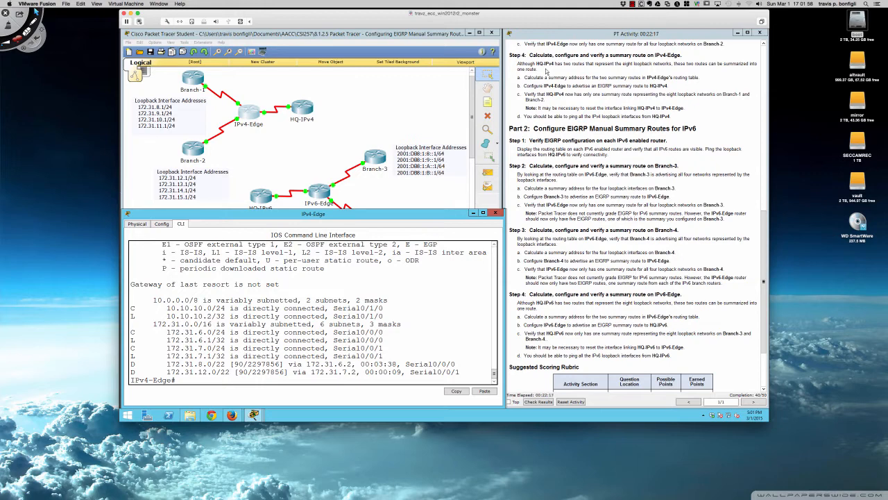
{"action": "left_click", "coordinate": [305, 107]}
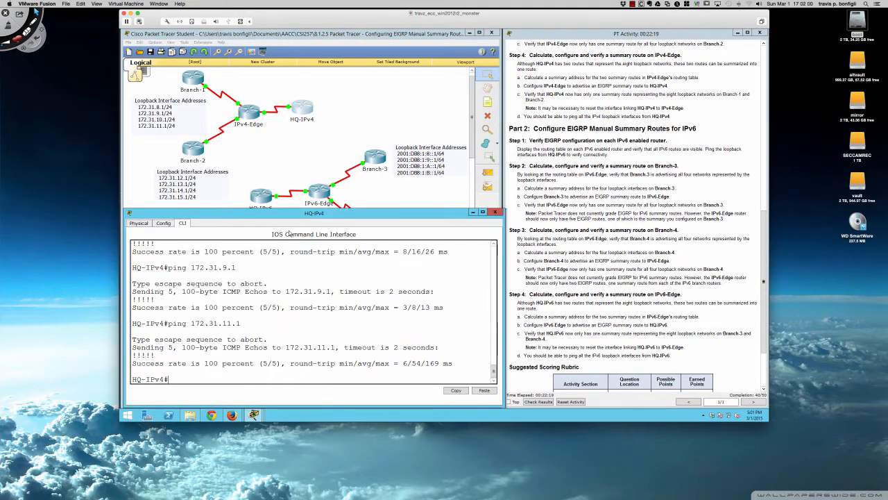
{"action": "key", "text": "Return"}
{"action": "key", "text": "Return"}
{"action": "key", "text": "Return"}
{"action": "type", "text": "sh ip route"}
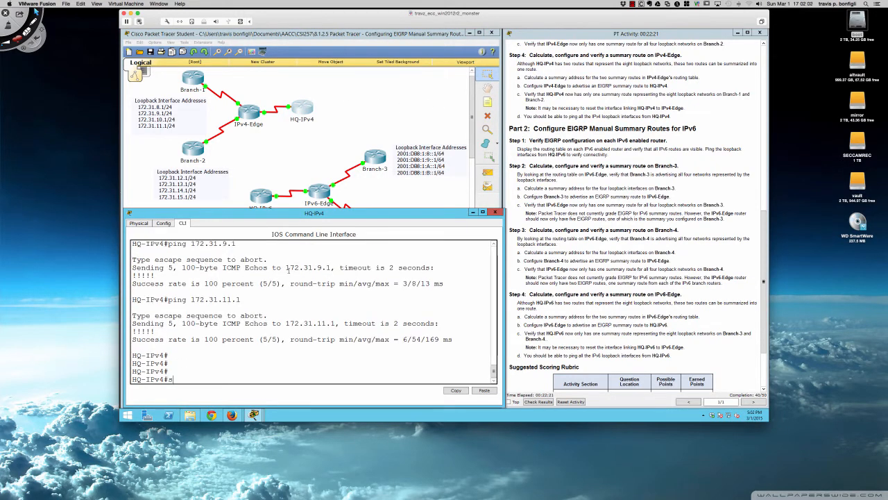
{"action": "key", "text": "Return"}
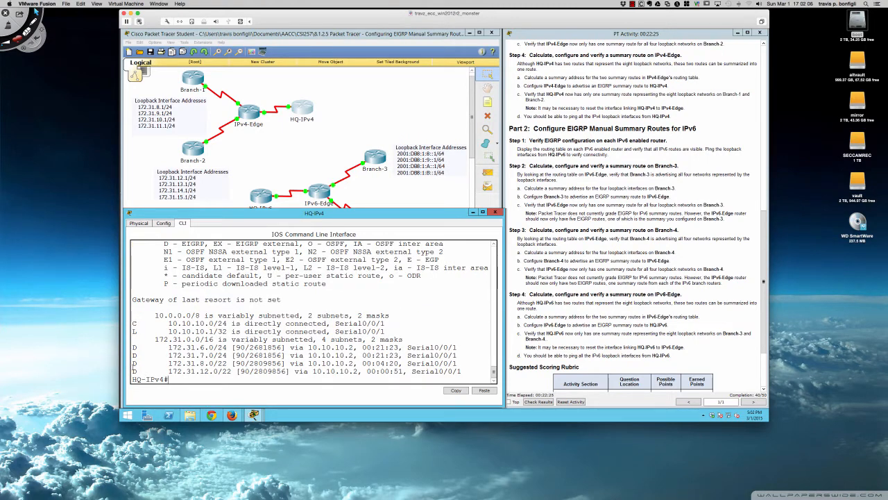
{"action": "left_click_drag", "start_coordinate": [134, 363], "coordinate": [471, 368]}
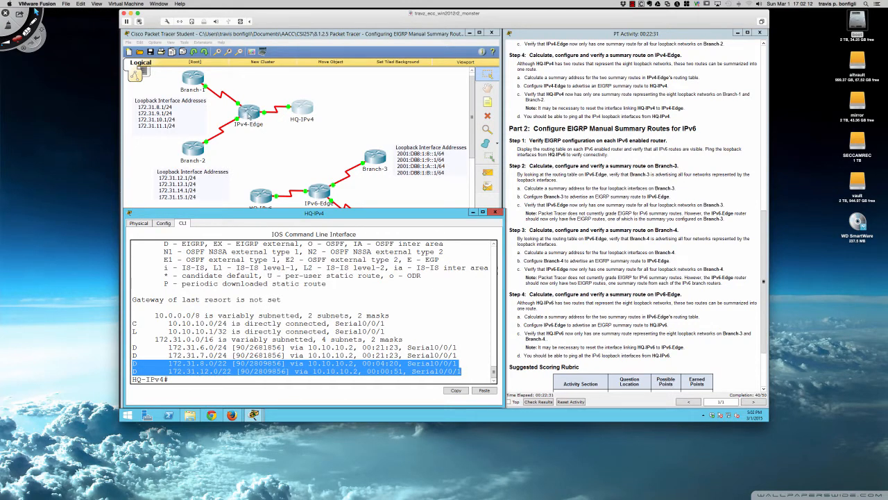
{"action": "scroll", "coordinate": [246, 310], "scroll_direction": "up", "scroll_amount": 5}
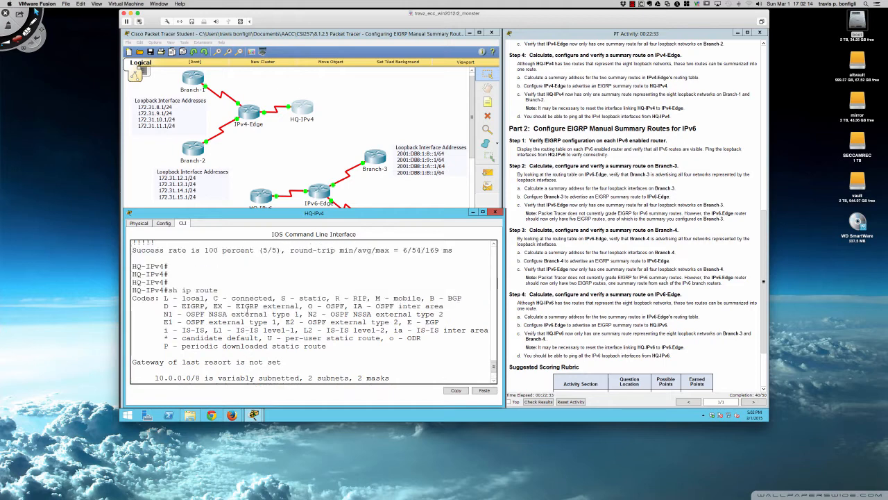
{"action": "scroll", "coordinate": [246, 311], "scroll_direction": "up", "scroll_amount": 2}
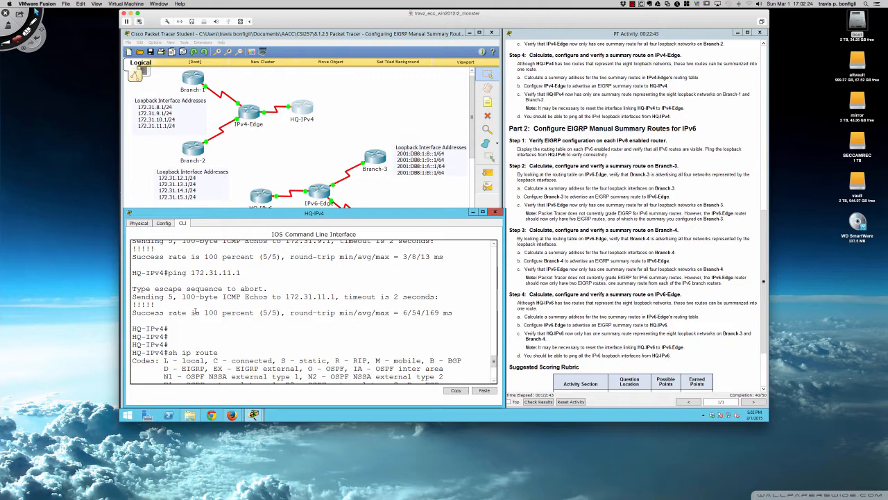
Compare the branch summary routes in the IPv4-Edge and HQ-IPv4 routing tables and reread Step 4 of the activity instructions
{"action": "left_click", "coordinate": [240, 112]}
{"action": "left_click", "coordinate": [240, 113]}
{"action": "scroll", "coordinate": [255, 316], "scroll_direction": "up", "scroll_amount": 8}
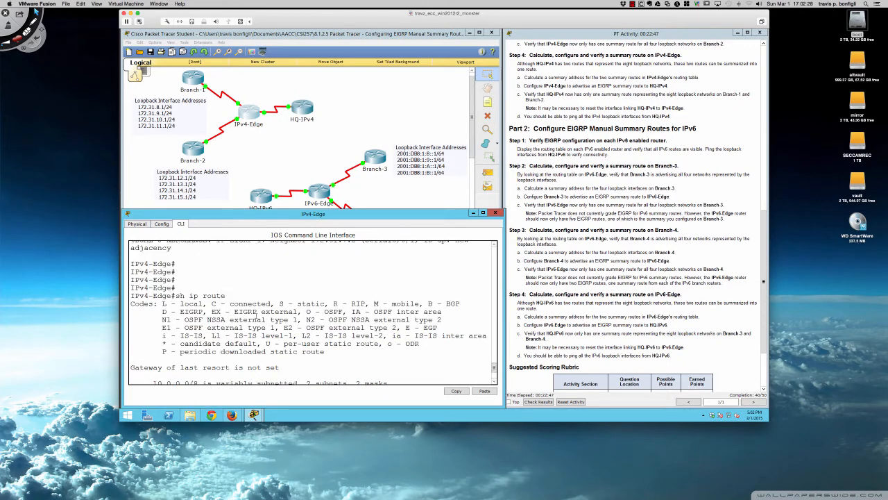
{"action": "scroll", "coordinate": [255, 316], "scroll_direction": "up", "scroll_amount": 2}
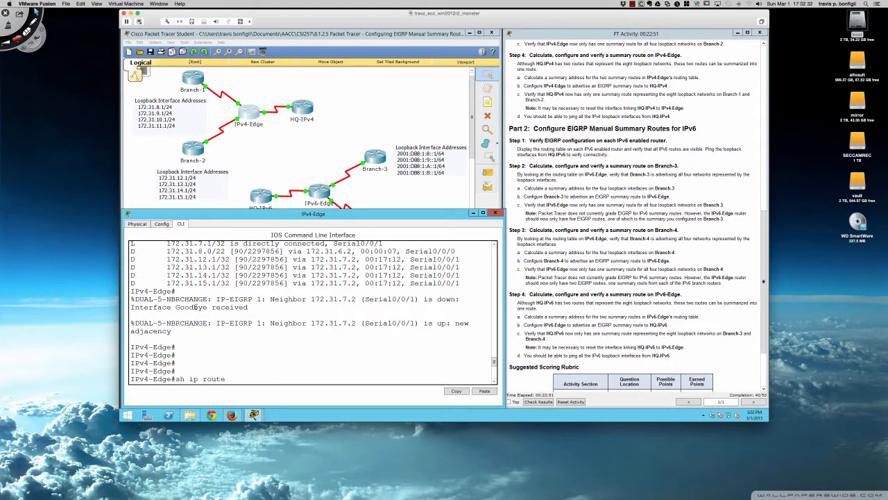
{"action": "scroll", "coordinate": [205, 307], "scroll_direction": "down", "scroll_amount": 5}
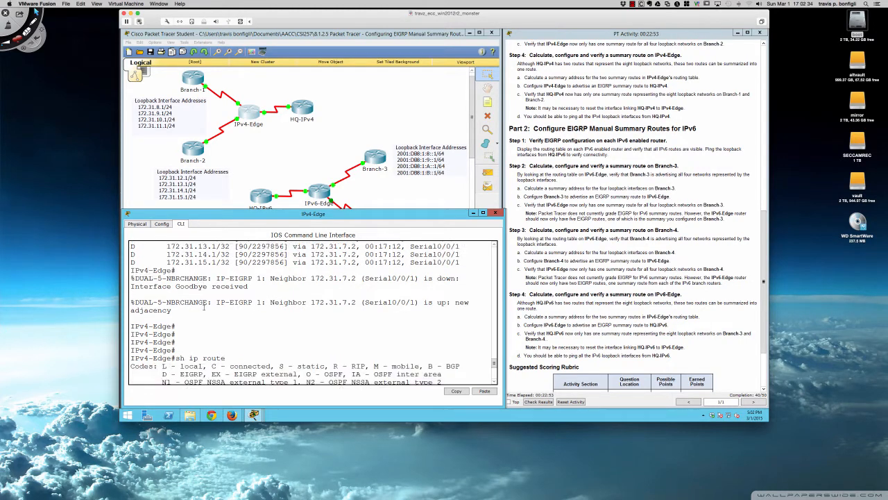
{"action": "left_click", "coordinate": [302, 107]}
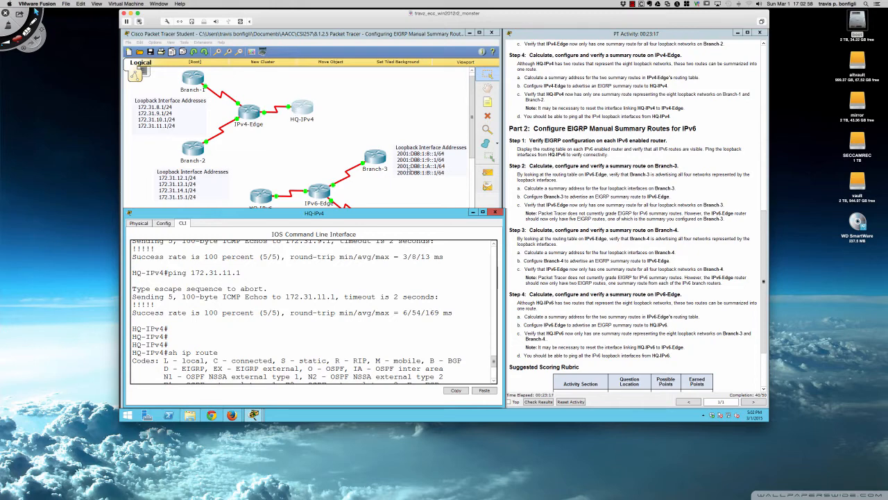
{"action": "scroll", "coordinate": [340, 302], "scroll_direction": "down", "scroll_amount": 5}
{"action": "scroll", "coordinate": [340, 302], "scroll_direction": "down", "scroll_amount": 1}
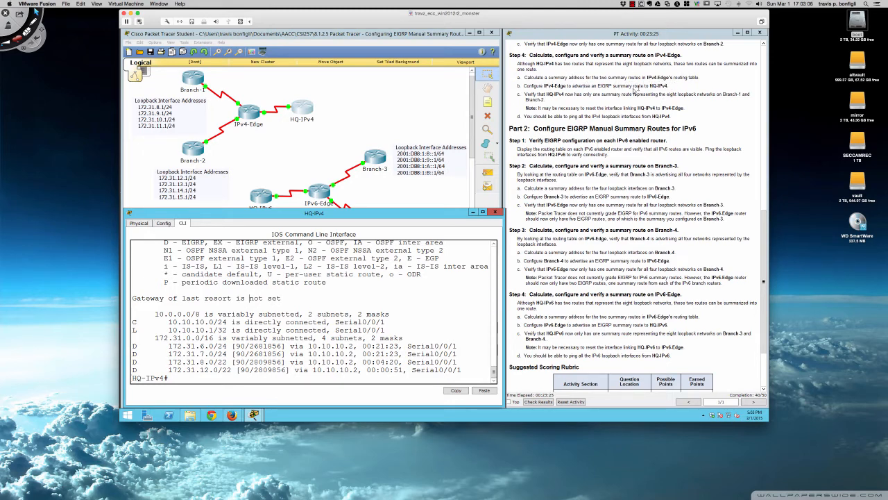
{"action": "scroll", "coordinate": [582, 94], "scroll_direction": "down", "scroll_amount": 1}
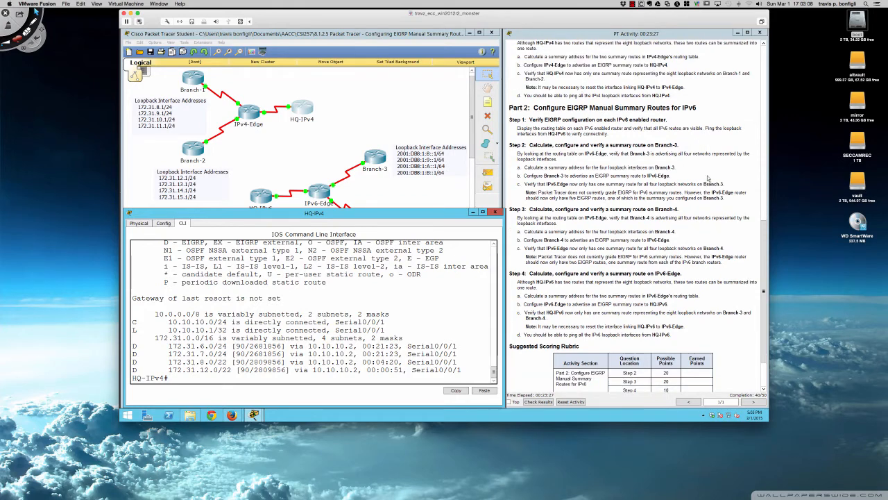
{"action": "left_click_drag", "start_coordinate": [764, 237], "coordinate": [764, 234]}
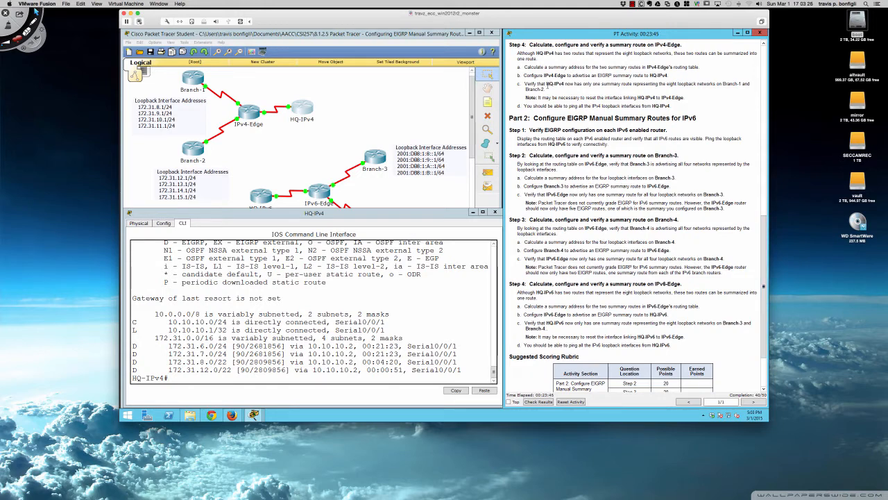
Bring the topology into view, switch to Deskscribble and write third octets 8 to 15 in binary, from 00001000 to 1111, below Branch-2's addresses
{"action": "left_click", "coordinate": [408, 113]}
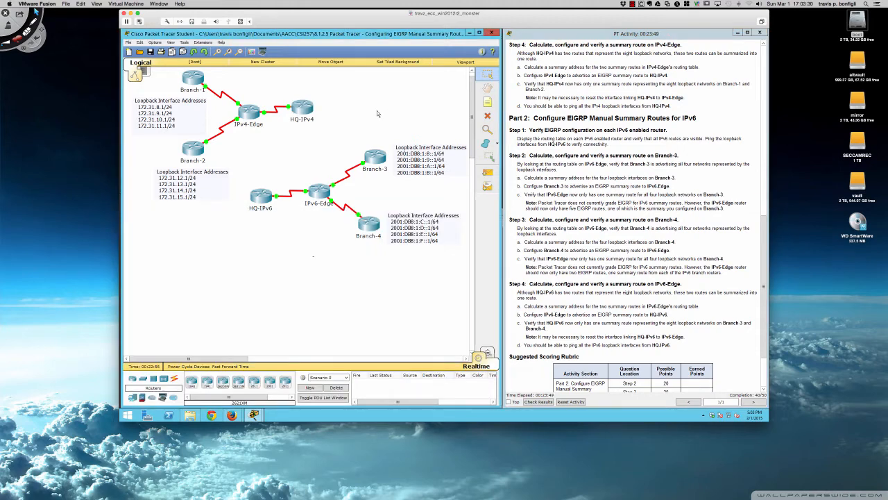
{"action": "key", "text": "ctrl+Tab"}
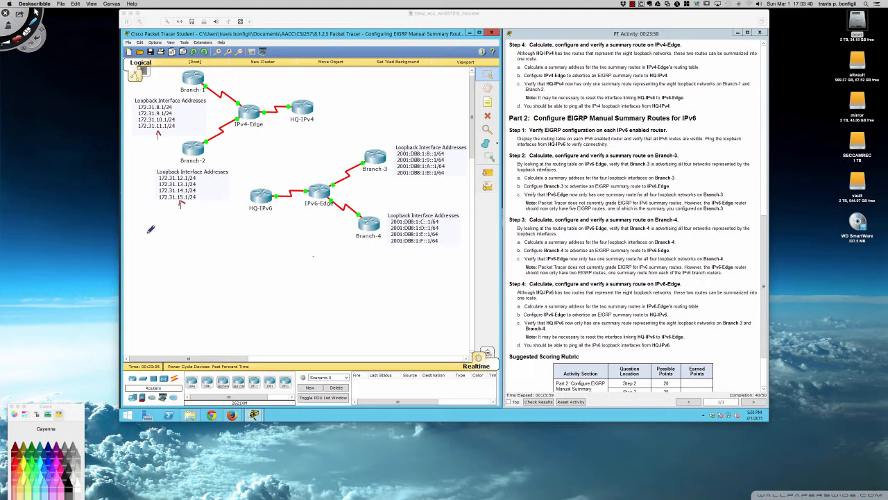
{"action": "mouse_move", "coordinate": [148, 231]}
{"action": "left_mouse_down"}
{"action": "mouse_move", "coordinate": [224, 229]}
{"action": "mouse_move", "coordinate": [189, 255]}
{"action": "mouse_move", "coordinate": [222, 256]}
{"action": "mouse_move", "coordinate": [192, 276]}
{"action": "left_mouse_up"}
{"action": "mouse_move", "coordinate": [201, 262]}
{"action": "left_mouse_down"}
{"action": "mouse_move", "coordinate": [198, 273]}
{"action": "mouse_move", "coordinate": [204, 265]}
{"action": "left_mouse_up"}
{"action": "mouse_move", "coordinate": [212, 261]}
{"action": "left_mouse_down"}
{"action": "mouse_move", "coordinate": [223, 264]}
{"action": "mouse_move", "coordinate": [193, 290]}
{"action": "mouse_move", "coordinate": [206, 282]}
{"action": "mouse_move", "coordinate": [222, 289]}
{"action": "mouse_move", "coordinate": [192, 309]}
{"action": "left_mouse_up"}
{"action": "mouse_move", "coordinate": [203, 300]}
{"action": "left_mouse_down"}
{"action": "mouse_move", "coordinate": [204, 309]}
{"action": "mouse_move", "coordinate": [222, 298]}
{"action": "mouse_move", "coordinate": [192, 324]}
{"action": "mouse_move", "coordinate": [226, 324]}
{"action": "mouse_move", "coordinate": [190, 338]}
{"action": "mouse_move", "coordinate": [225, 329]}
{"action": "mouse_move", "coordinate": [192, 352]}
{"action": "mouse_move", "coordinate": [226, 352]}
{"action": "left_mouse_up"}
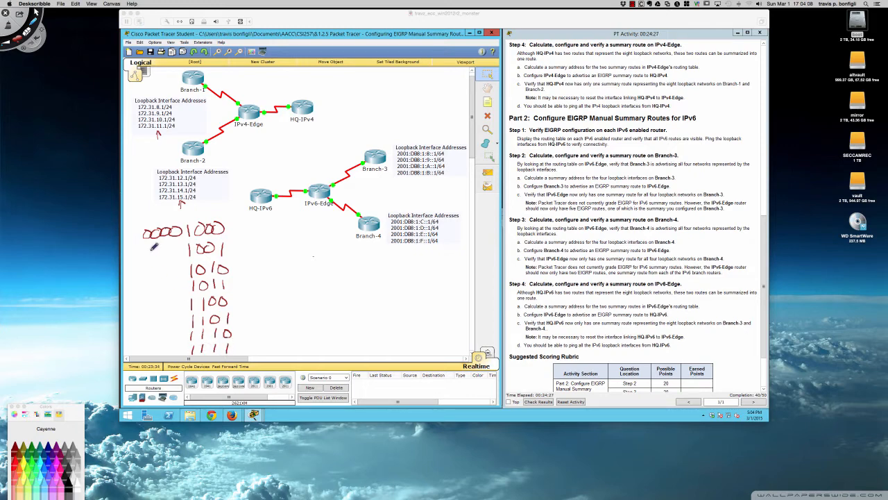
Annotate the binary list with its shared leading bits, a divider after the fifth bit, the labels 8 and 15, and circled 16 and 5
{"action": "mouse_move", "coordinate": [162, 240]}
{"action": "left_mouse_down"}
{"action": "mouse_move", "coordinate": [153, 349]}
{"action": "mouse_move", "coordinate": [162, 340]}
{"action": "left_mouse_up"}
{"action": "mouse_move", "coordinate": [138, 159]}
{"action": "left_mouse_down"}
{"action": "mouse_move", "coordinate": [138, 171]}
{"action": "mouse_move", "coordinate": [157, 149]}
{"action": "left_mouse_up"}
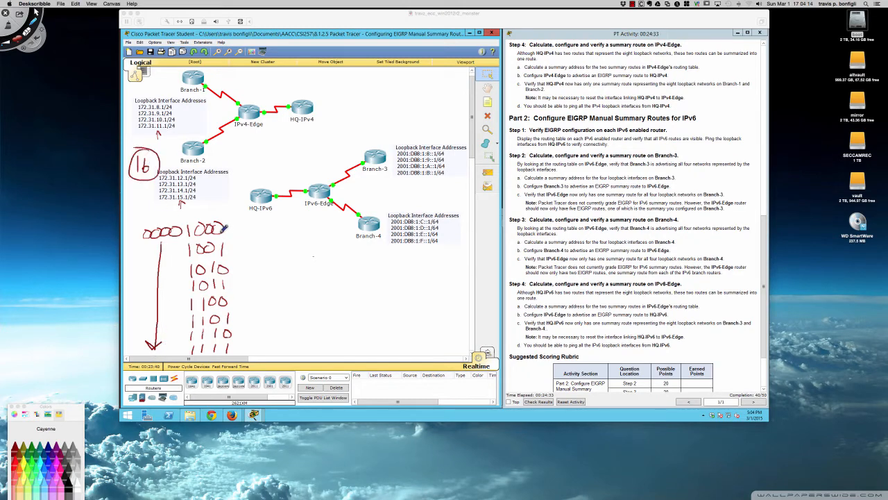
{"action": "left_click_drag", "start_coordinate": [229, 226], "coordinate": [248, 223]}
{"action": "left_click_drag", "start_coordinate": [233, 344], "coordinate": [244, 344]}
{"action": "left_click_drag", "start_coordinate": [234, 347], "coordinate": [256, 350]}
{"action": "left_click_drag", "start_coordinate": [192, 210], "coordinate": [202, 349]}
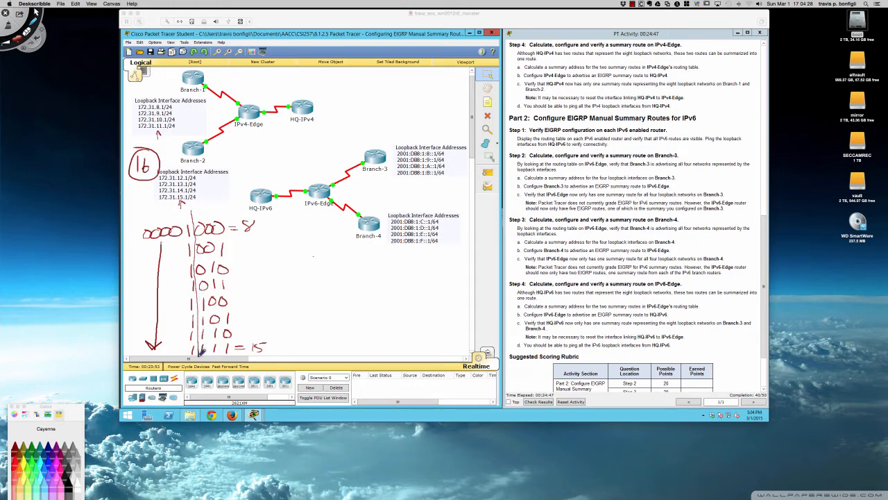
{"action": "left_click_drag", "start_coordinate": [161, 284], "coordinate": [154, 291]}
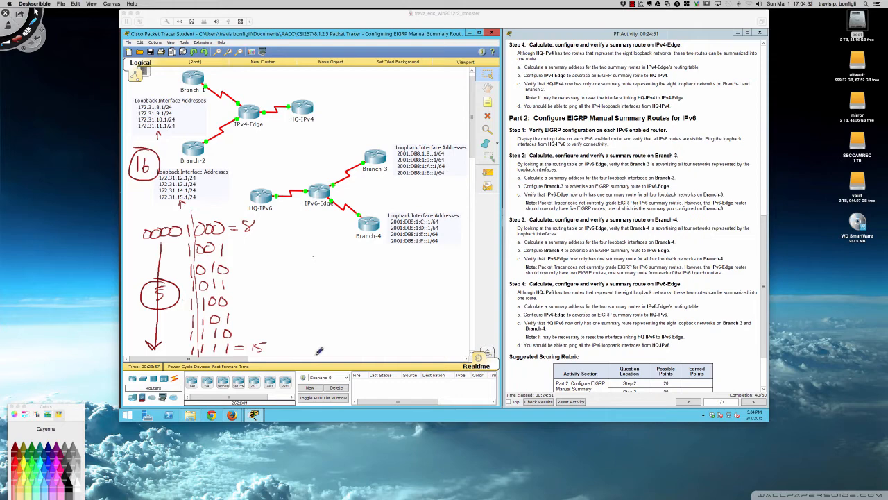
Write the summary mask /21 = 255.255.248.0 beside the binary list and underline the 248 octet
{"action": "mouse_move", "coordinate": [298, 346]}
{"action": "left_mouse_down"}
{"action": "mouse_move", "coordinate": [316, 353]}
{"action": "mouse_move", "coordinate": [401, 340]}
{"action": "left_mouse_up"}
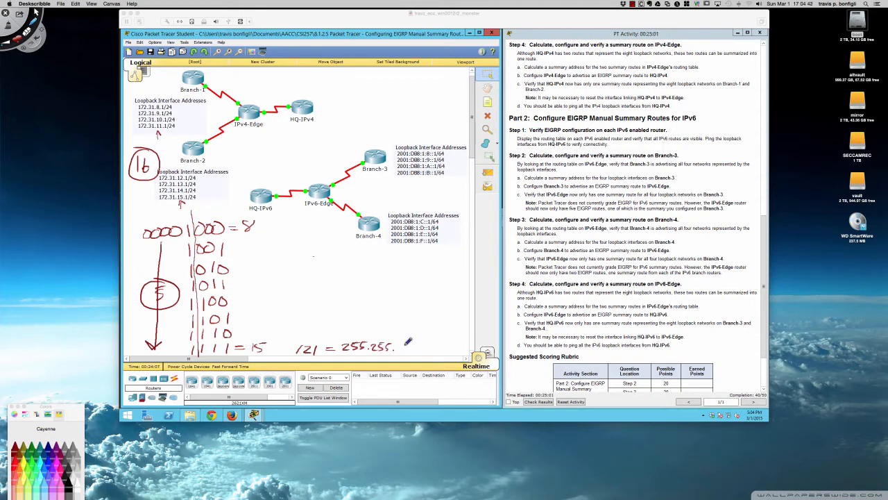
{"action": "left_click_drag", "start_coordinate": [401, 340], "coordinate": [442, 341]}
{"action": "left_click_drag", "start_coordinate": [394, 356], "coordinate": [422, 352]}
Write the summary address 172.31.8.0/21 beside the binary list, circle it and underline it
{"action": "left_click_drag", "start_coordinate": [253, 266], "coordinate": [261, 280]}
{"action": "left_click_drag", "start_coordinate": [267, 271], "coordinate": [337, 279]}
{"action": "left_click", "coordinate": [281, 278]}
{"action": "left_click", "coordinate": [313, 274]}
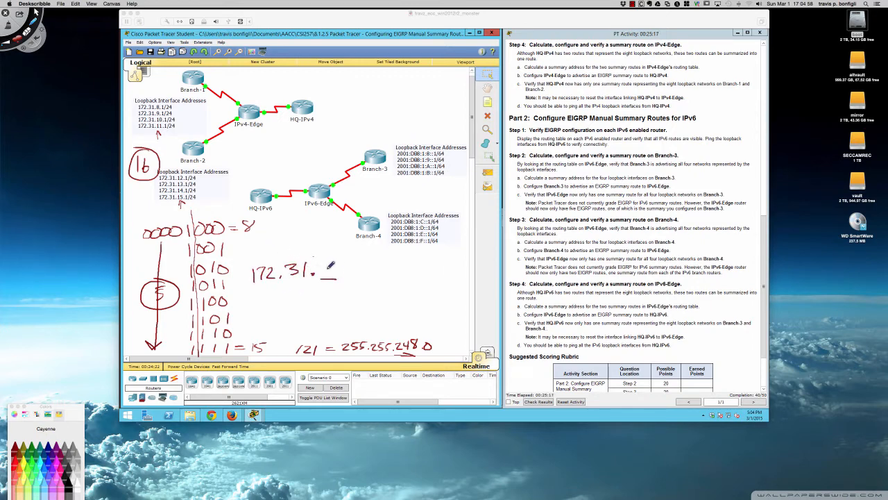
{"action": "left_click_drag", "start_coordinate": [322, 240], "coordinate": [327, 247]}
{"action": "left_click_drag", "start_coordinate": [160, 214], "coordinate": [188, 217]}
{"action": "left_click_drag", "start_coordinate": [332, 257], "coordinate": [338, 277]}
{"action": "key", "text": "super+z"}
{"action": "mouse_move", "coordinate": [342, 266]}
{"action": "left_mouse_down"}
{"action": "mouse_move", "coordinate": [392, 263]}
{"action": "mouse_move", "coordinate": [312, 238]}
{"action": "mouse_move", "coordinate": [245, 274]}
{"action": "mouse_move", "coordinate": [391, 288]}
{"action": "mouse_move", "coordinate": [368, 243]}
{"action": "left_mouse_up"}
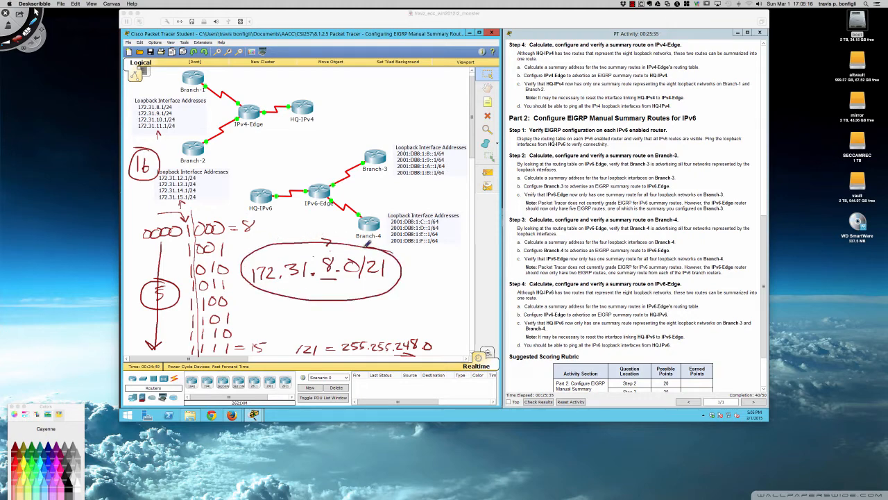
{"action": "mouse_move", "coordinate": [292, 278]}
{"action": "left_mouse_down"}
{"action": "mouse_move", "coordinate": [374, 281]}
{"action": "mouse_move", "coordinate": [313, 286]}
{"action": "left_mouse_up"}
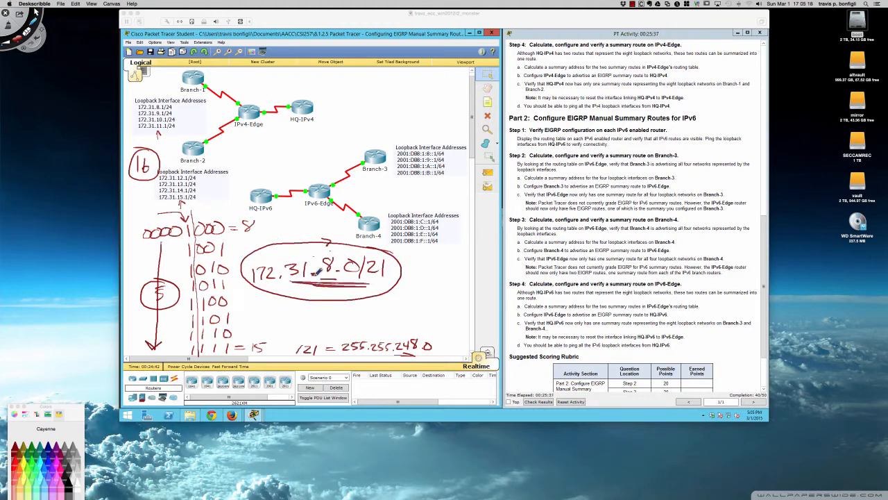
Link the summary to the remaining binary digits, note 3 bits and 2^3 = 8, and underline those bits in each row
{"action": "mouse_move", "coordinate": [290, 243]}
{"action": "left_mouse_down"}
{"action": "mouse_move", "coordinate": [243, 240]}
{"action": "mouse_move", "coordinate": [224, 254]}
{"action": "mouse_move", "coordinate": [229, 239]}
{"action": "mouse_move", "coordinate": [242, 250]}
{"action": "left_mouse_up"}
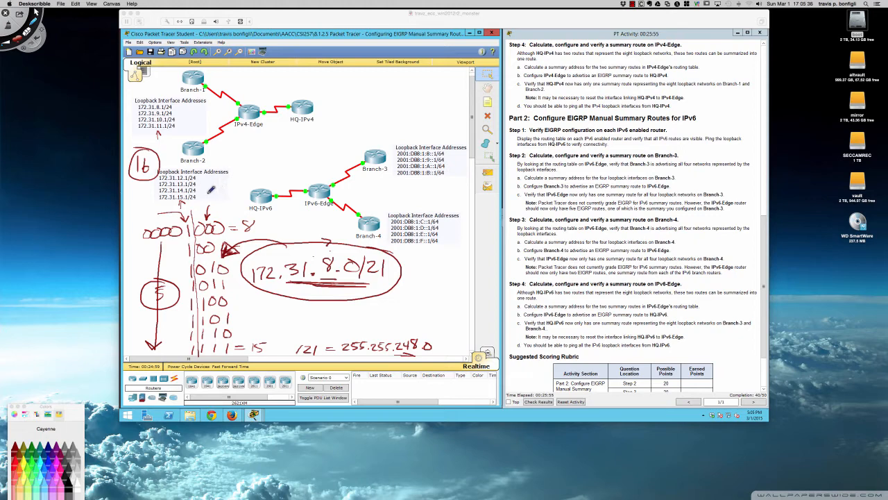
{"action": "mouse_move", "coordinate": [209, 185]}
{"action": "left_mouse_down"}
{"action": "mouse_move", "coordinate": [216, 201]}
{"action": "mouse_move", "coordinate": [263, 170]}
{"action": "mouse_move", "coordinate": [256, 157]}
{"action": "mouse_move", "coordinate": [292, 149]}
{"action": "mouse_move", "coordinate": [300, 163]}
{"action": "mouse_move", "coordinate": [314, 154]}
{"action": "left_mouse_up"}
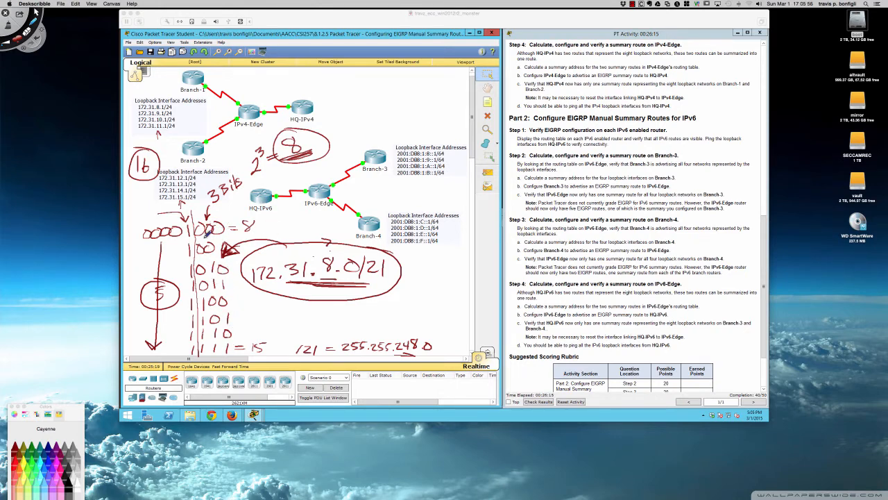
{"action": "mouse_move", "coordinate": [199, 257]}
{"action": "left_mouse_down"}
{"action": "mouse_move", "coordinate": [225, 254]}
{"action": "mouse_move", "coordinate": [240, 322]}
{"action": "mouse_move", "coordinate": [231, 347]}
{"action": "left_mouse_up"}
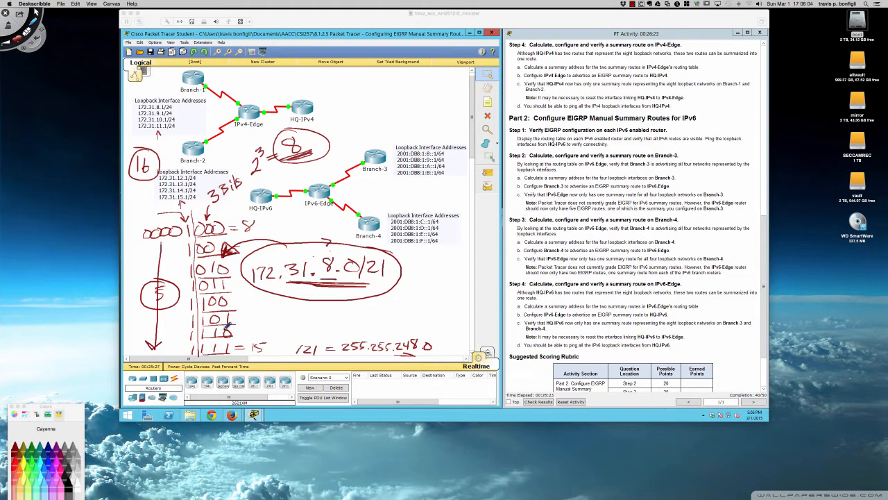
Mark 172.31.14.1 and 172.31.15.1, circle the binary rows for 14 and 15, and draw arrows linking the summary to them and its mask
{"action": "mouse_move", "coordinate": [159, 191]}
{"action": "left_mouse_down"}
{"action": "mouse_move", "coordinate": [201, 192]}
{"action": "mouse_move", "coordinate": [159, 187]}
{"action": "mouse_move", "coordinate": [179, 197]}
{"action": "left_mouse_up"}
{"action": "mouse_move", "coordinate": [257, 252]}
{"action": "left_mouse_down"}
{"action": "mouse_move", "coordinate": [388, 286]}
{"action": "mouse_move", "coordinate": [386, 253]}
{"action": "left_mouse_up"}
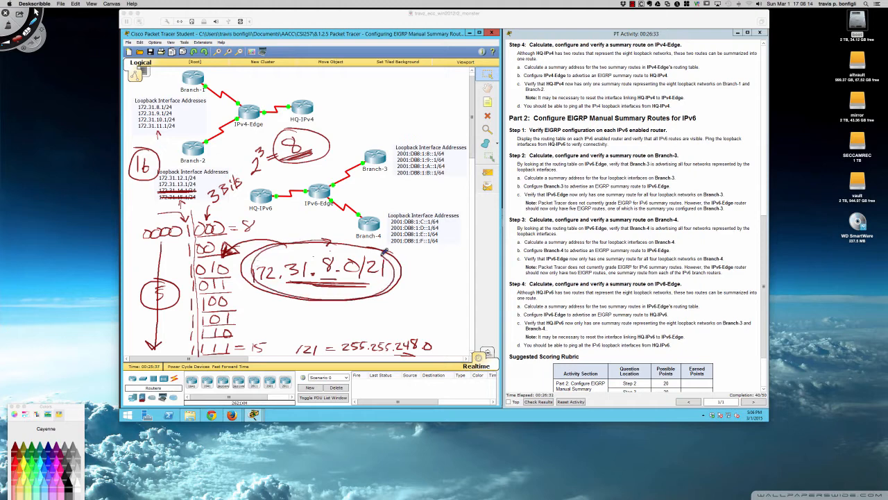
{"action": "mouse_move", "coordinate": [297, 286]}
{"action": "left_mouse_down"}
{"action": "mouse_move", "coordinate": [244, 324]}
{"action": "mouse_move", "coordinate": [268, 331]}
{"action": "mouse_move", "coordinate": [273, 315]}
{"action": "mouse_move", "coordinate": [215, 316]}
{"action": "mouse_move", "coordinate": [206, 350]}
{"action": "mouse_move", "coordinate": [278, 341]}
{"action": "mouse_move", "coordinate": [269, 314]}
{"action": "left_mouse_up"}
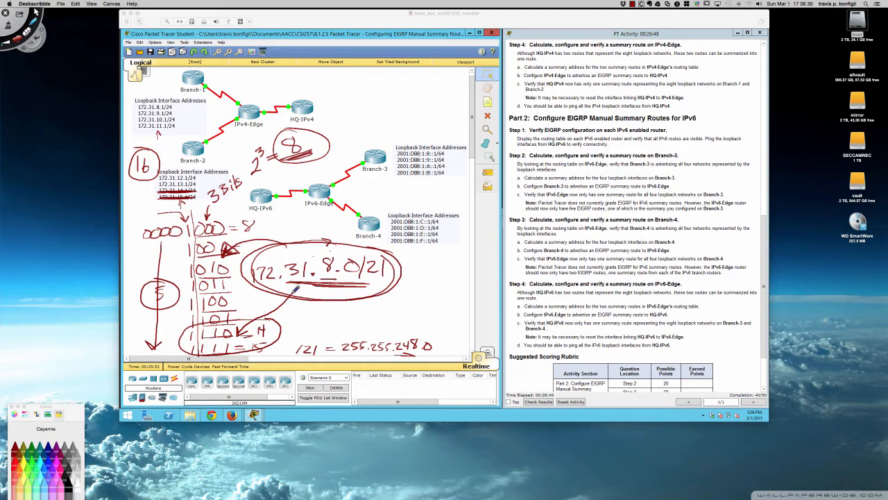
{"action": "mouse_move", "coordinate": [308, 279]}
{"action": "left_mouse_down"}
{"action": "mouse_move", "coordinate": [267, 280]}
{"action": "mouse_move", "coordinate": [299, 279]}
{"action": "left_mouse_up"}
{"action": "mouse_move", "coordinate": [387, 290]}
{"action": "left_mouse_down"}
{"action": "mouse_move", "coordinate": [398, 295]}
{"action": "mouse_move", "coordinate": [401, 326]}
{"action": "mouse_move", "coordinate": [411, 327]}
{"action": "left_mouse_up"}
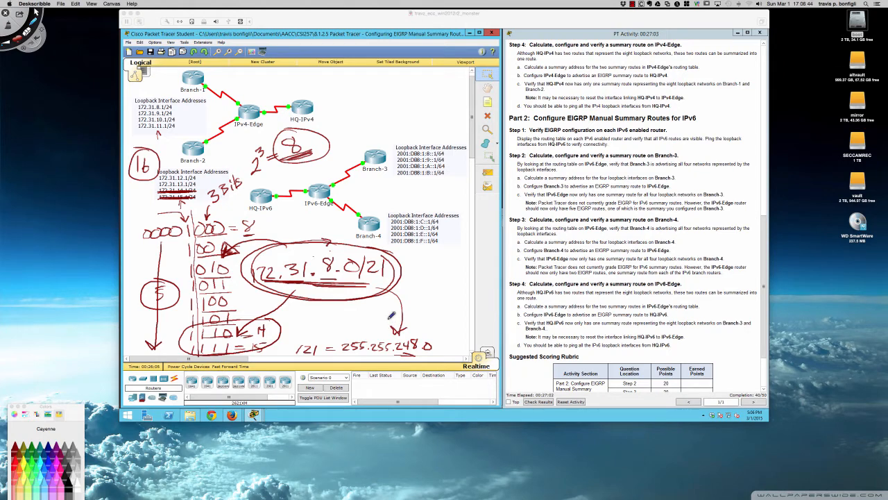
Erase all the annotations and return to the Packet Tracer topology
{"action": "key", "text": "Delete"}
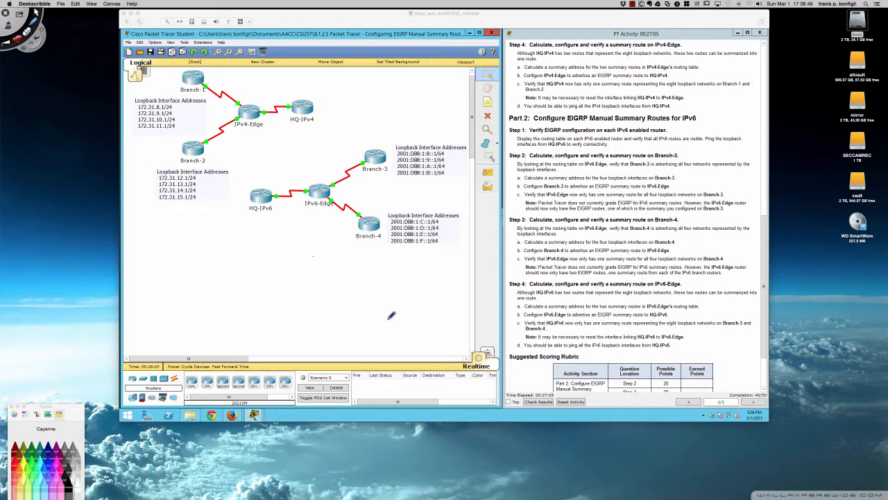
{"action": "key", "text": "Escape"}
{"action": "left_click", "coordinate": [445, 227]}
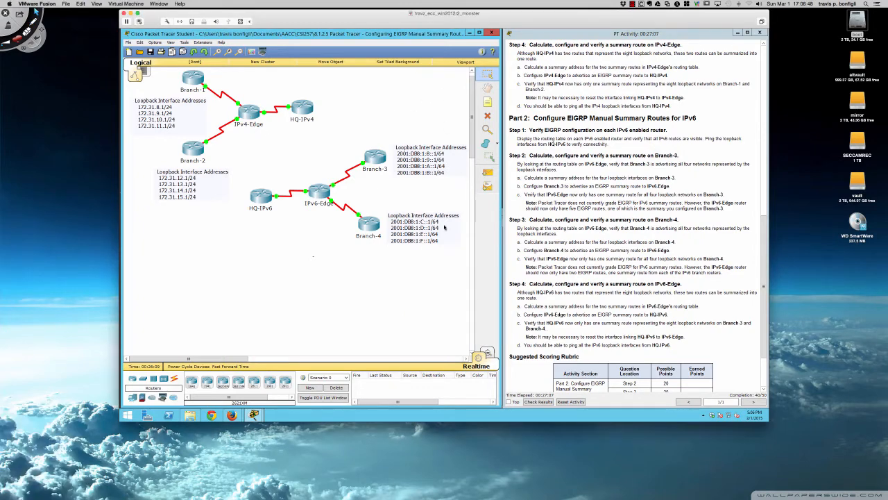
Open the IPv4-Edge console and list its interfaces with sh ip int bri
{"action": "left_click", "coordinate": [250, 115]}
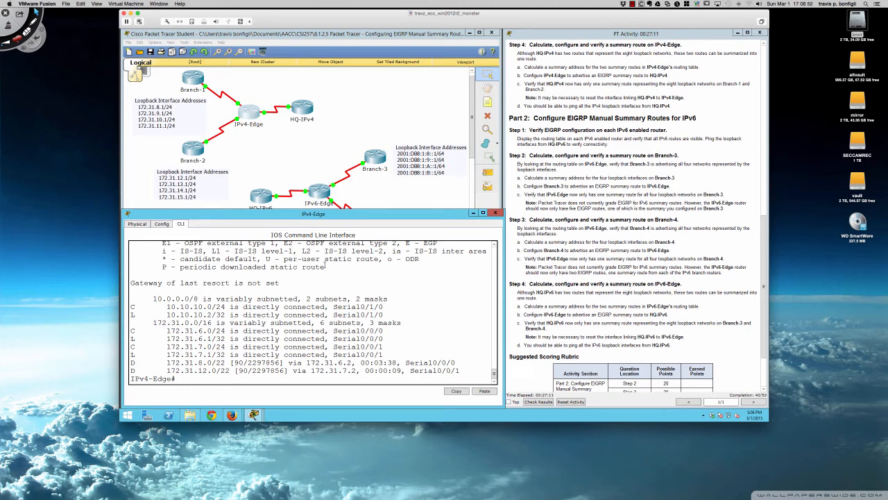
{"action": "key", "text": "Return"}
{"action": "key", "text": "Return"}
{"action": "key", "text": "Return"}
{"action": "key", "text": "Return"}
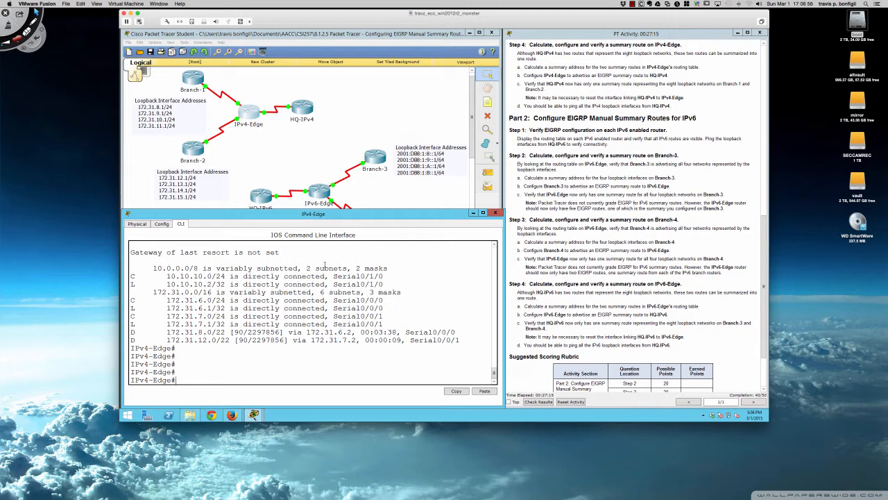
{"action": "type", "text": "sh ip int bri"}
{"action": "key", "text": "Return"}
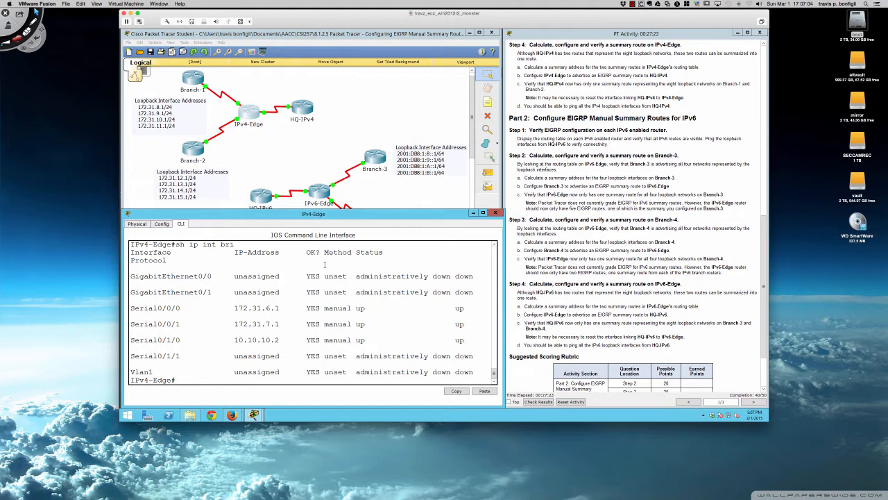
Enter global configuration mode on IPv4-Edge with conf t and open interface s0/1/0 for configuration
{"action": "type", "text": "con ft"}
{"action": "key", "text": "Return"}
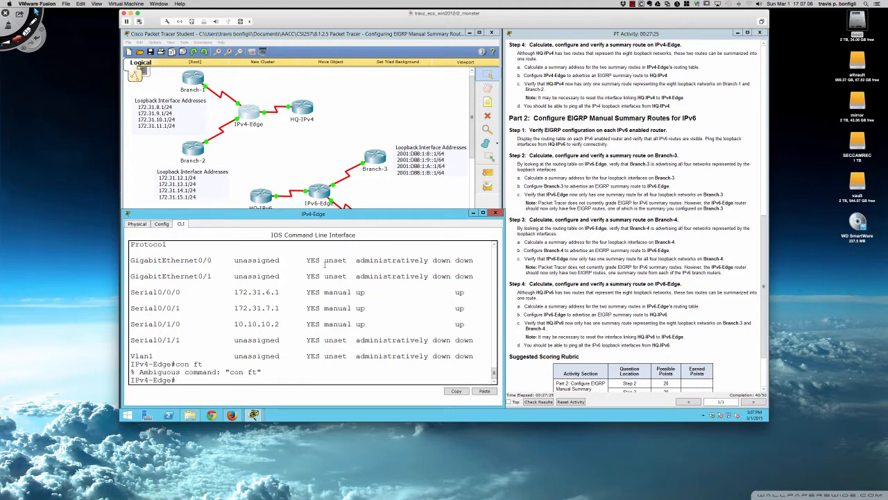
{"action": "type", "text": "con ft"}
{"action": "key", "text": "Return"}
{"action": "type", "text": "conf t"}
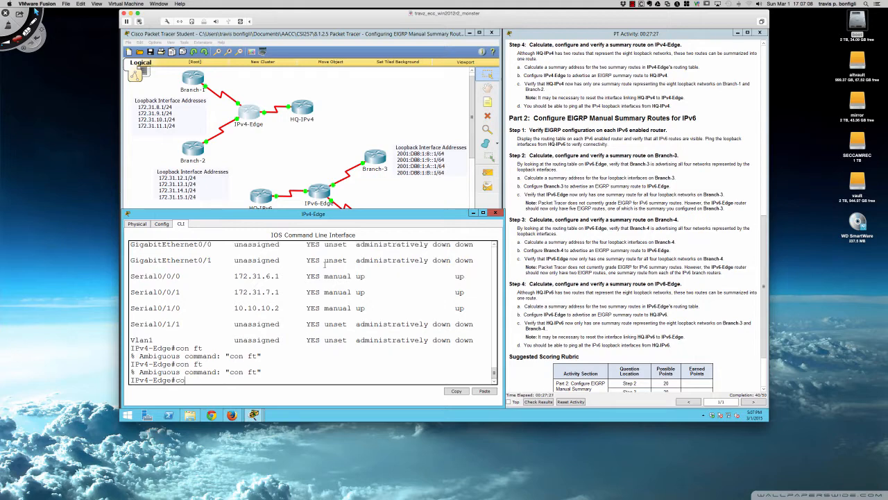
{"action": "key", "text": "Return"}
{"action": "type", "text": "int "}
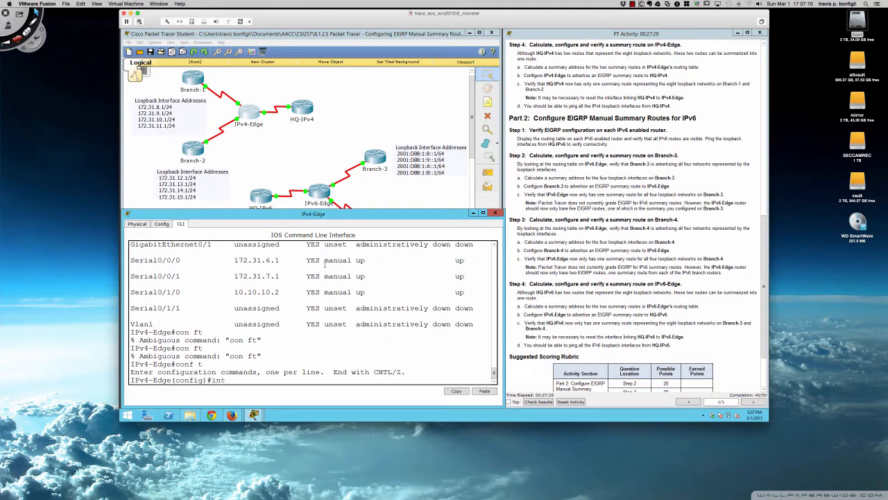
{"action": "type", "text": "s0/1/0"}
{"action": "key", "text": "Return"}
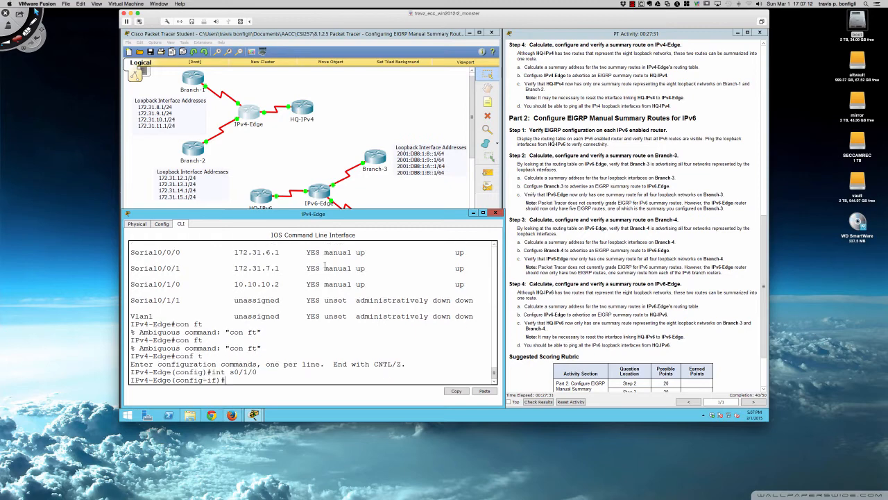
On IPv4-Edge's s0/1/0, configure ip summary-address eigrp 1 172.31.8.0 255.255.248.0
{"action": "type", "text": "ip sum"}
{"action": "key", "text": "Tab"}
{"action": "type", "text": "ei"}
{"action": "key", "text": "Tab"}
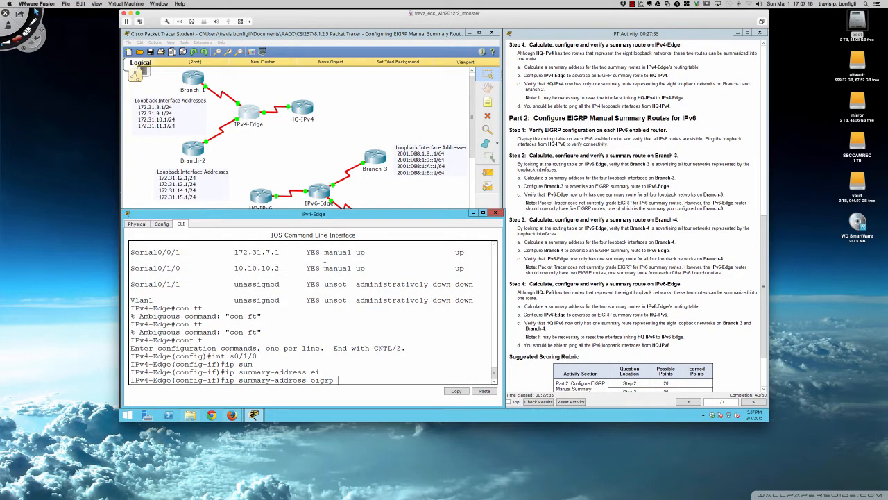
{"action": "type", "text": "1?"}
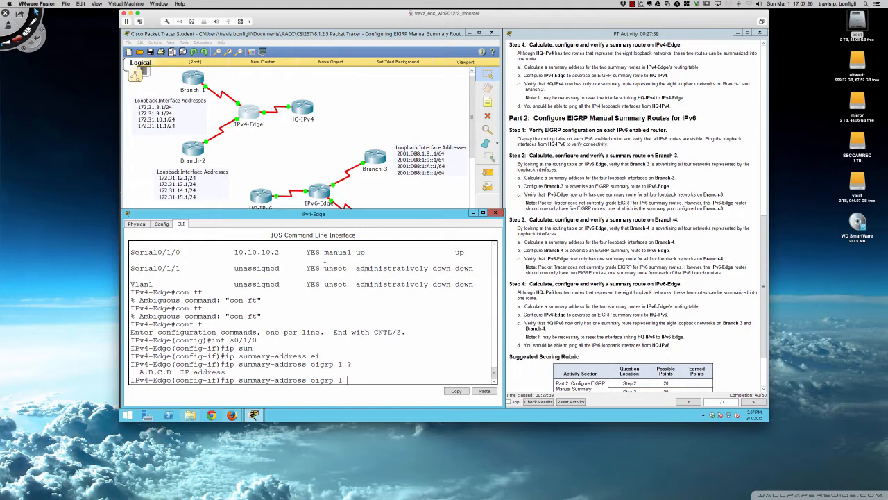
{"action": "type", "text": "172.31.8.0 255.255.248.0"}
{"action": "key", "text": "Return"}
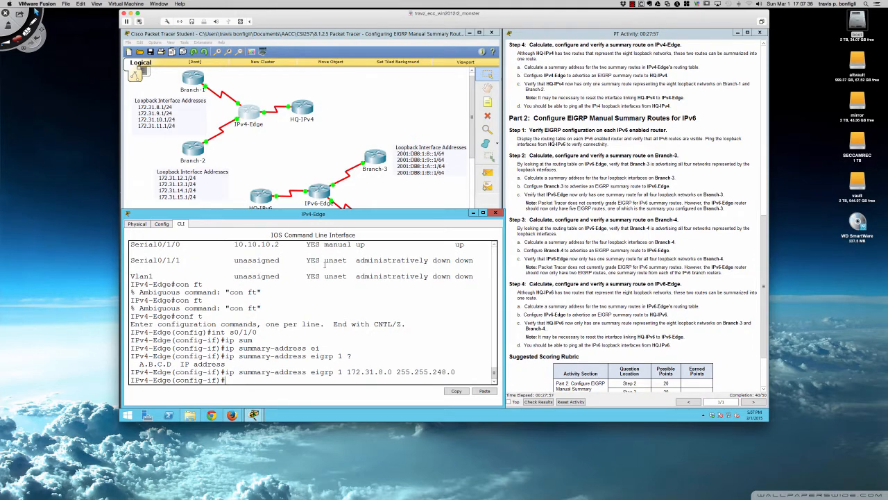
{"action": "key", "text": "Return"}
{"action": "key", "text": "Return"}
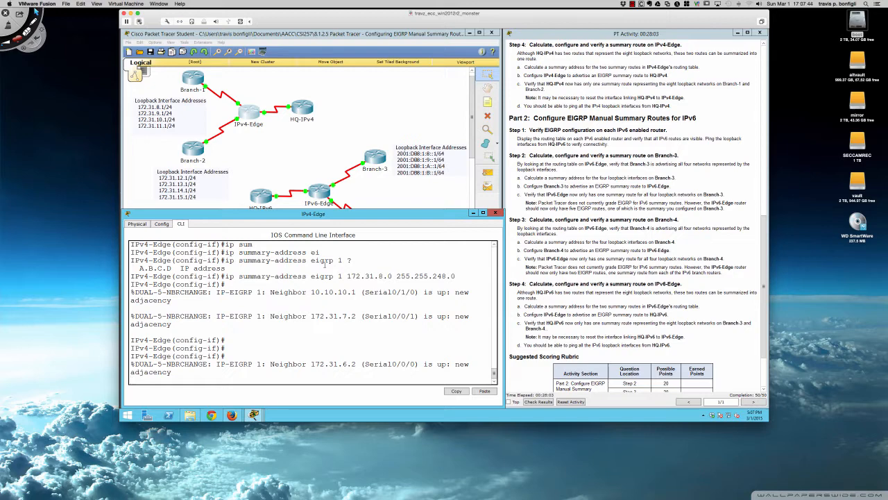
{"action": "key", "text": "Return"}
{"action": "key", "text": "Return"}
{"action": "key", "text": "Return"}
{"action": "key", "text": "Return"}
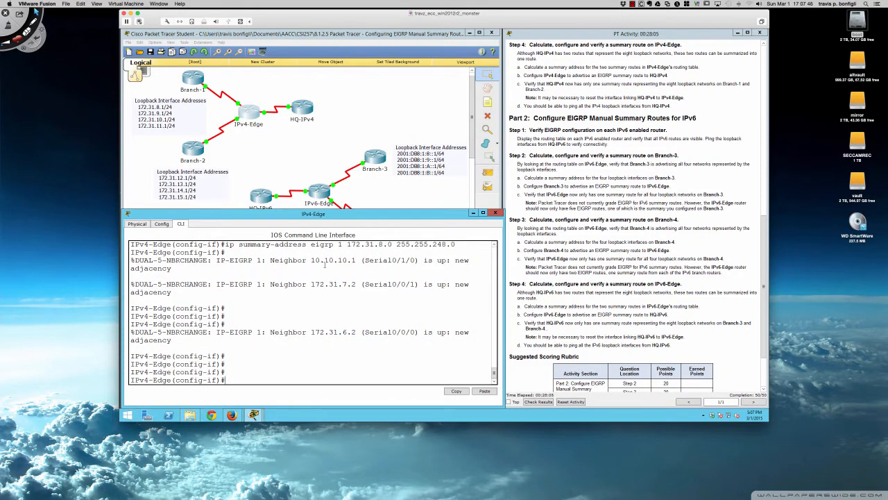
Open the HQ-IPv4 console, highlight the two old /22 routes in the earlier output, and display the routing table with sh ip route
{"action": "left_click", "coordinate": [300, 111]}
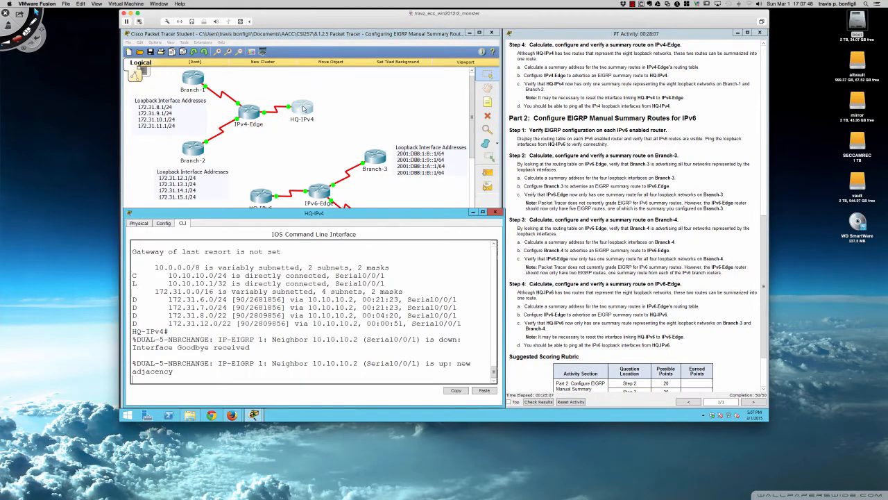
{"action": "key", "text": "Return"}
{"action": "key", "text": "Return"}
{"action": "key", "text": "Return"}
{"action": "key", "text": "Return"}
{"action": "key", "text": "Return"}
{"action": "key", "text": "Return"}
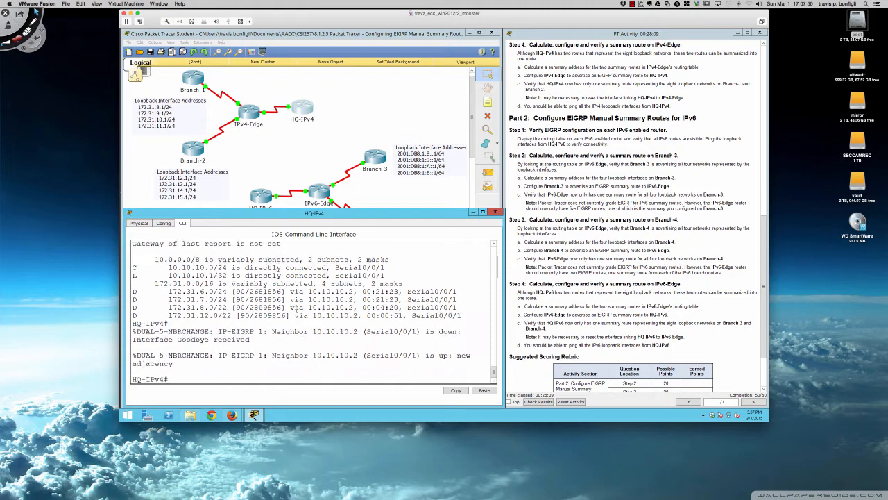
{"action": "type", "text": "sh ip route"}
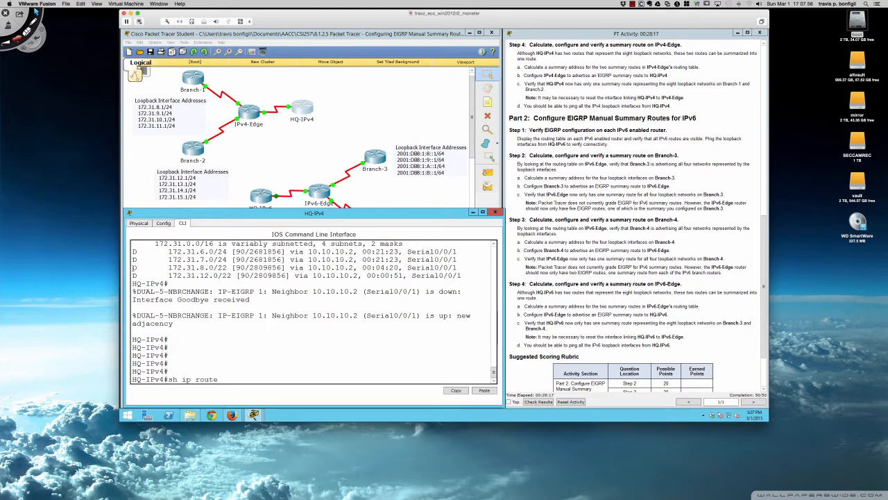
{"action": "left_click_drag", "start_coordinate": [133, 268], "coordinate": [462, 276]}
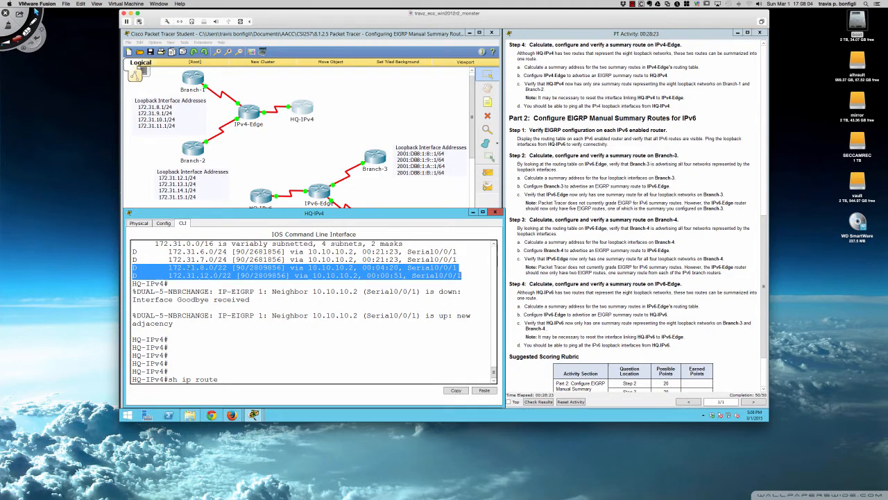
{"action": "left_click", "coordinate": [263, 335]}
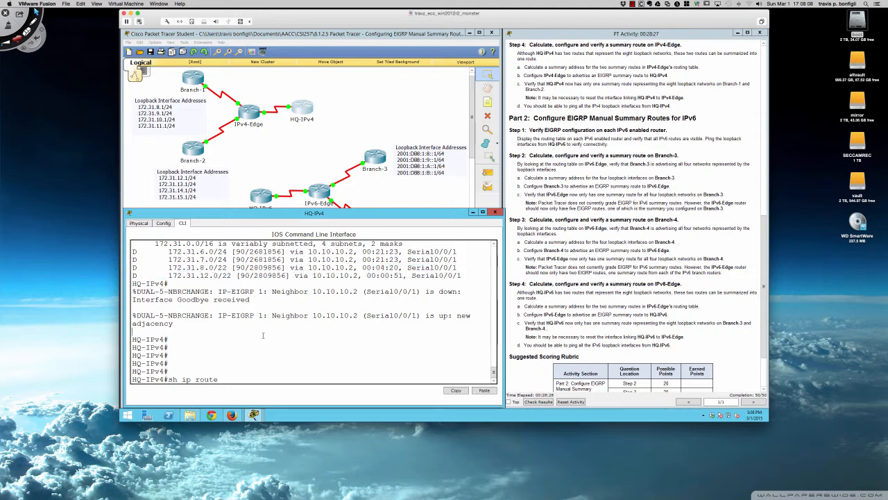
{"action": "key", "text": "Return"}
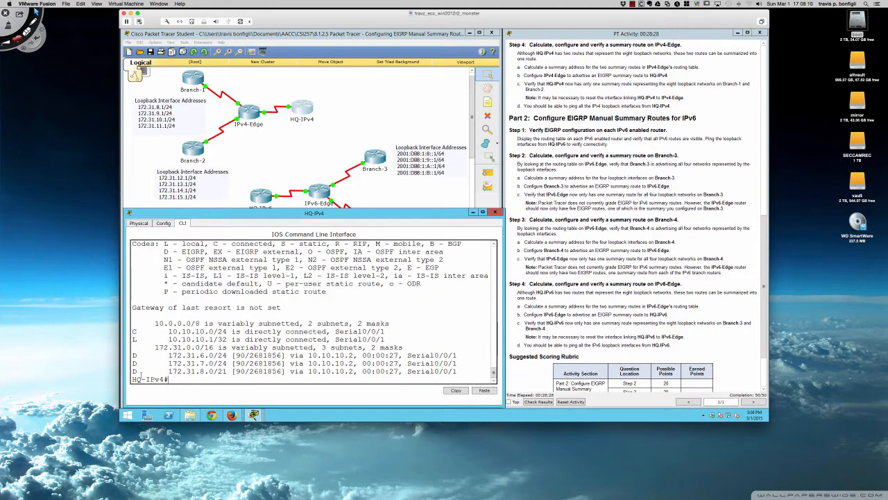
Highlight the 172.31.8.0/21 summary route in HQ-IPv4's routing table and return to a clear prompt
{"action": "left_click_drag", "start_coordinate": [133, 372], "coordinate": [462, 362]}
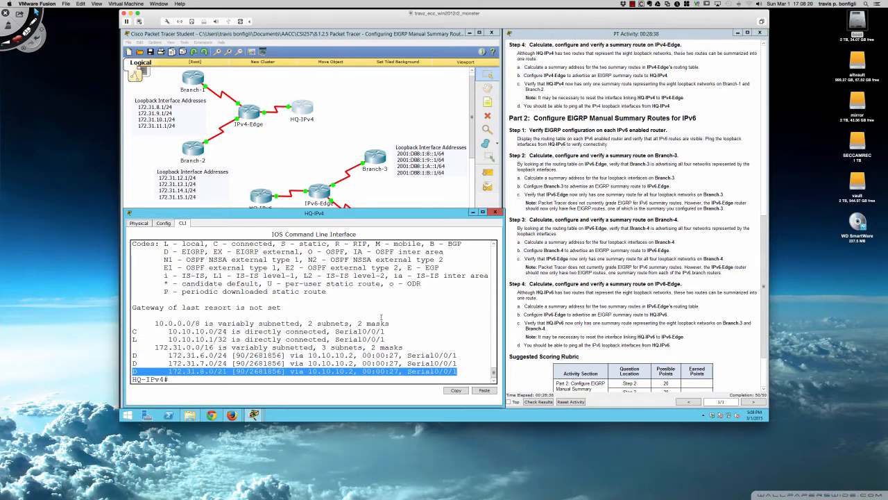
{"action": "left_click", "coordinate": [381, 318]}
{"action": "key", "text": "Return"}
{"action": "key", "text": "Return"}
{"action": "key", "text": "Return"}
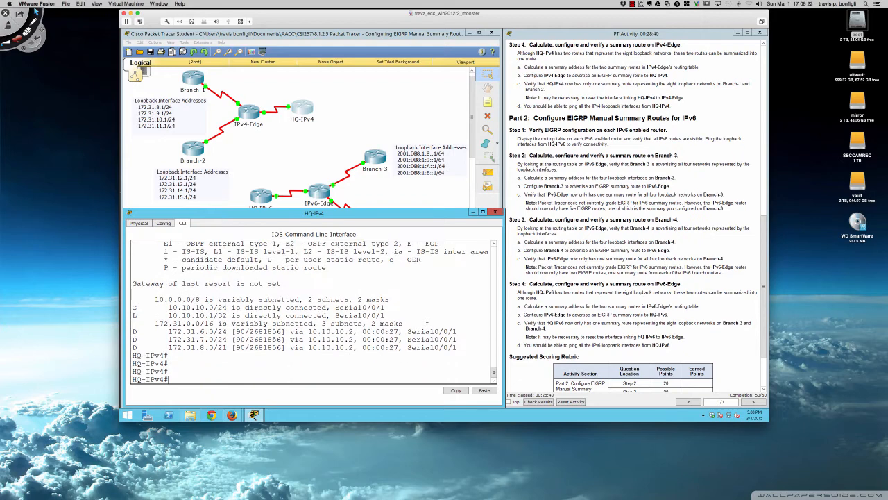
From HQ-IPv4, ping Branch-1's loopback addresses 172.31.8.1 and 172.31.9.1
{"action": "type", "text": "ping 172.31.8.1"}
{"action": "key", "text": "Return"}
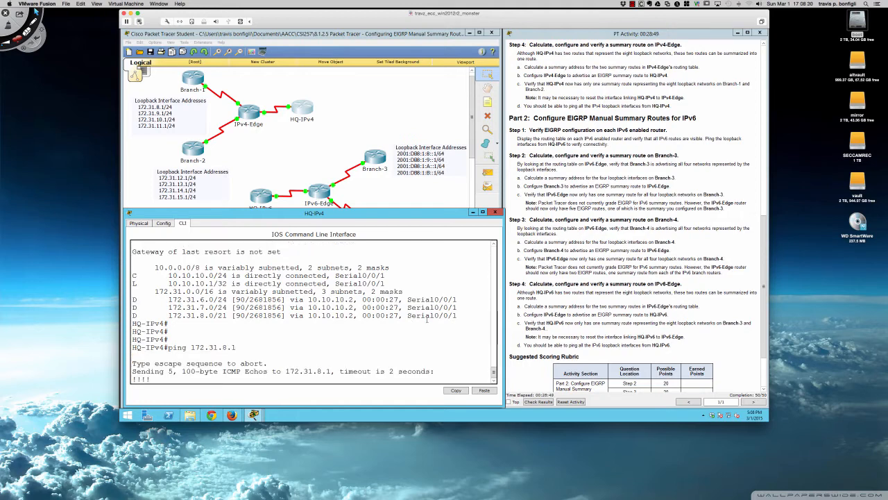
{"action": "key", "text": "Up"}
{"action": "key", "text": "BackSpace"}
{"action": "key", "text": "BackSpace"}
{"action": "key", "text": "BackSpace"}
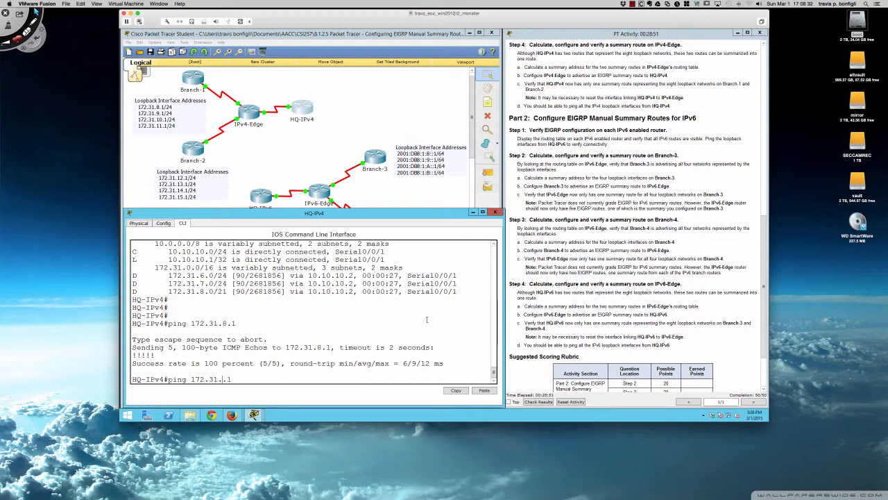
{"action": "type", "text": "9.1"}
{"action": "key", "text": "Return"}
From HQ-IPv4, ping Branch-1's remaining loopback addresses 172.31.10.1 and 172.31.11.1
{"action": "key", "text": "Up"}
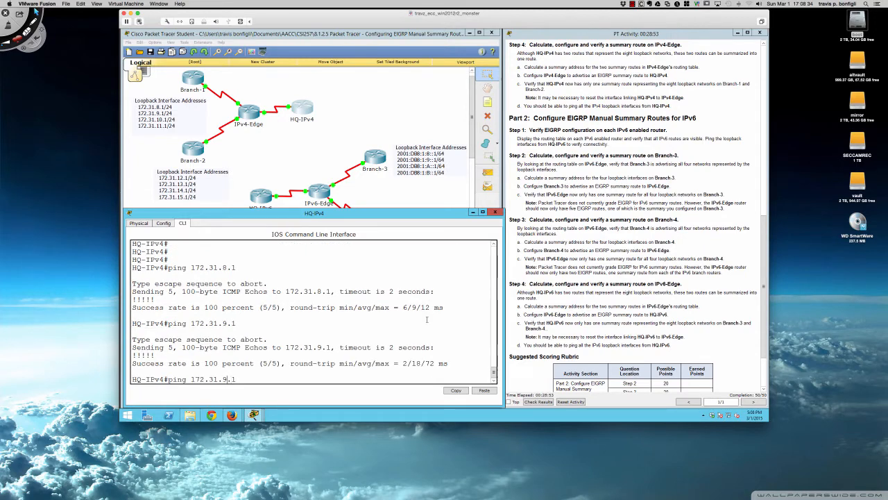
{"action": "key", "text": "BackSpace"}
{"action": "type", "text": "10"}
{"action": "key", "text": "Return"}
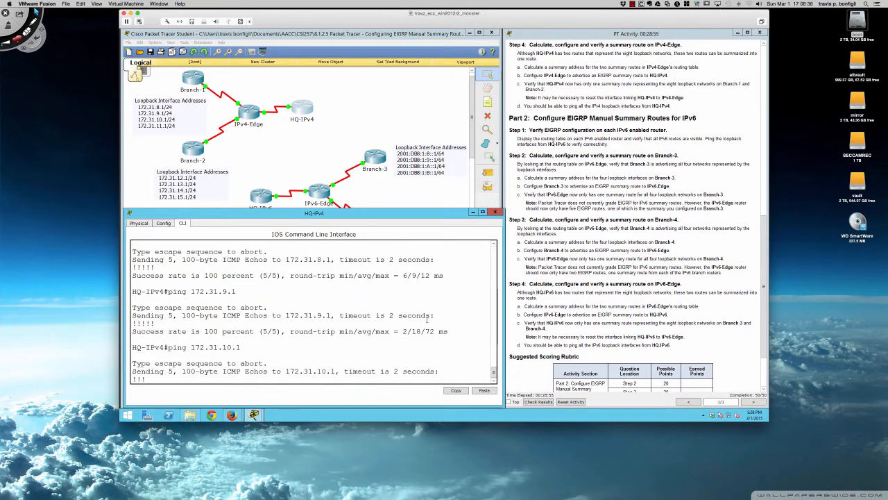
{"action": "key", "text": "Up"}
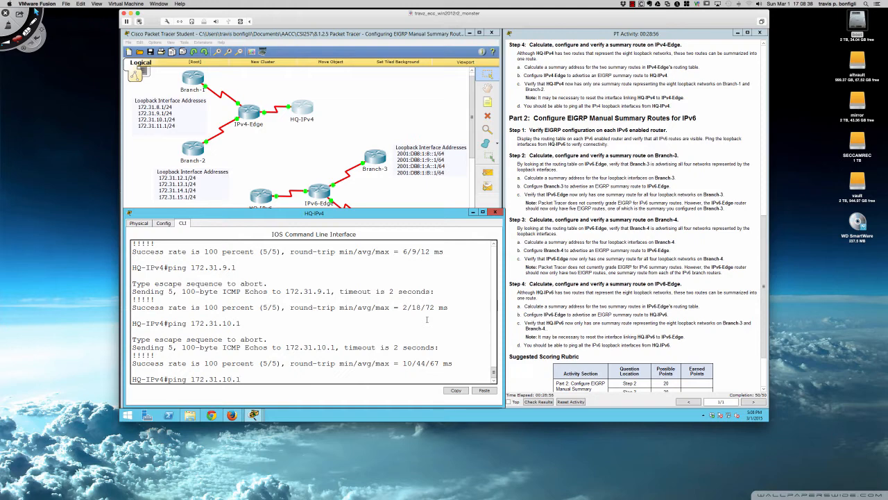
{"action": "key", "text": "Left"}
{"action": "key", "text": "Left"}
{"action": "key", "text": "BackSpace"}
{"action": "type", "text": "1"}
{"action": "key", "text": "Return"}
From HQ-IPv4, ping Branch-2's loopback addresses 172.31.12.1 and 172.31.13.1
{"action": "key", "text": "Up"}
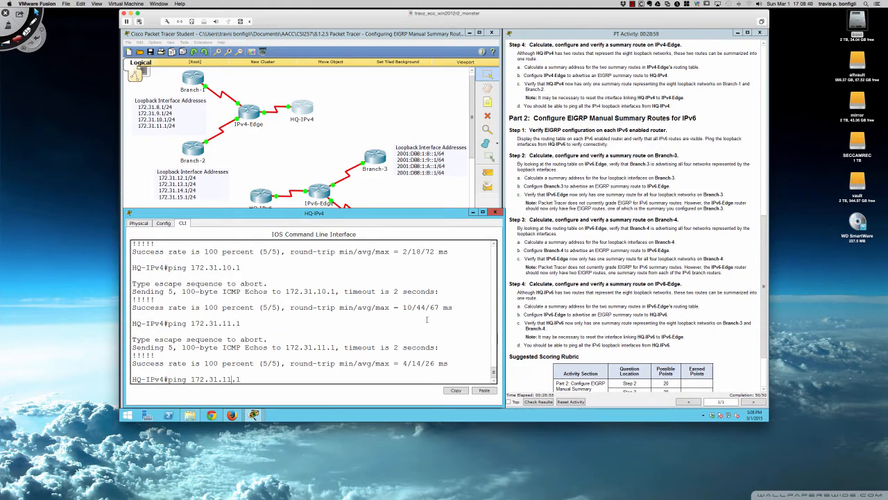
{"action": "key", "text": "Return"}
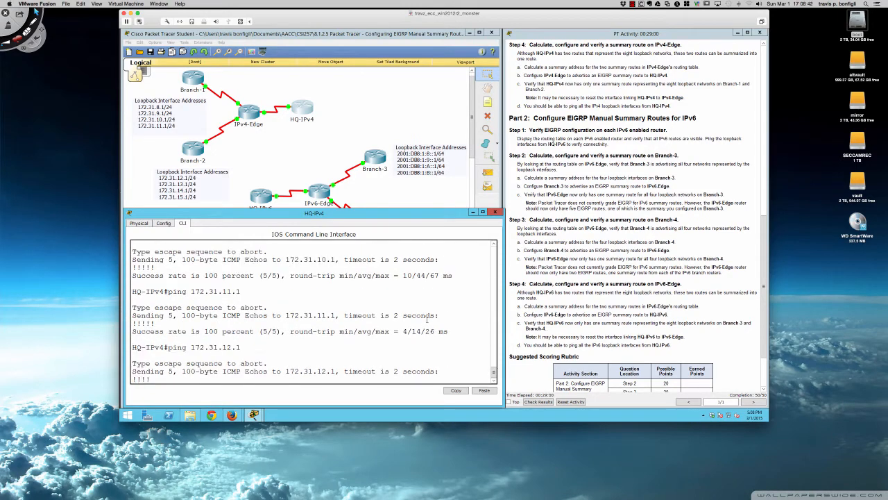
{"action": "key", "text": "Up"}
{"action": "key", "text": "Right"}
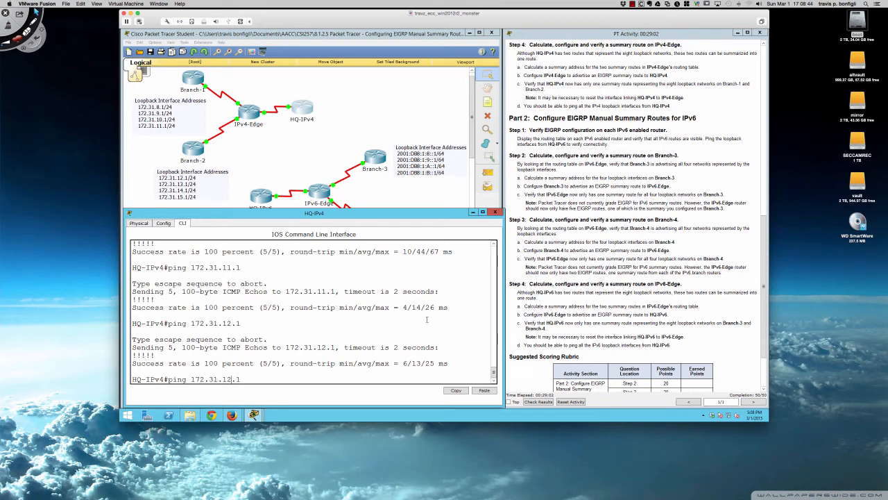
{"action": "key", "text": "BackSpace"}
{"action": "type", "text": "3"}
{"action": "key", "text": "Return"}
From HQ-IPv4, ping Branch-2's remaining loopback addresses 172.31.14.1 and 172.31.15.1
{"action": "key", "text": "Up"}
{"action": "key", "text": "Left"}
{"action": "key", "text": "BackSpace"}
{"action": "type", "text": "4"}
{"action": "key", "text": "Return"}
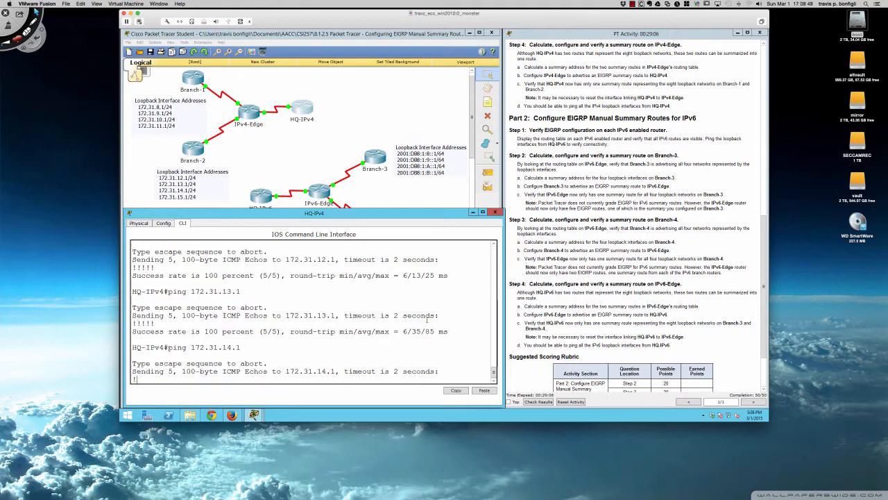
{"action": "key", "text": "Up"}
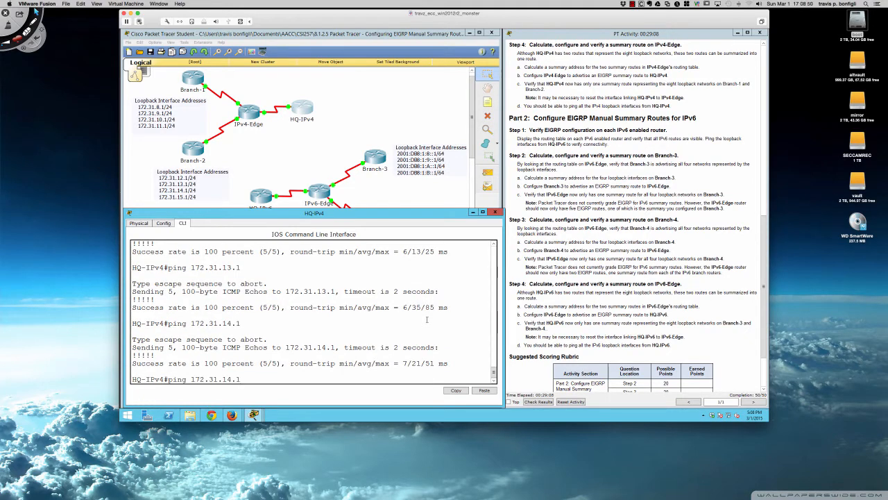
{"action": "key", "text": "Left"}
{"action": "key", "text": "BackSpace"}
{"action": "type", "text": "5"}
{"action": "key", "text": "Return"}
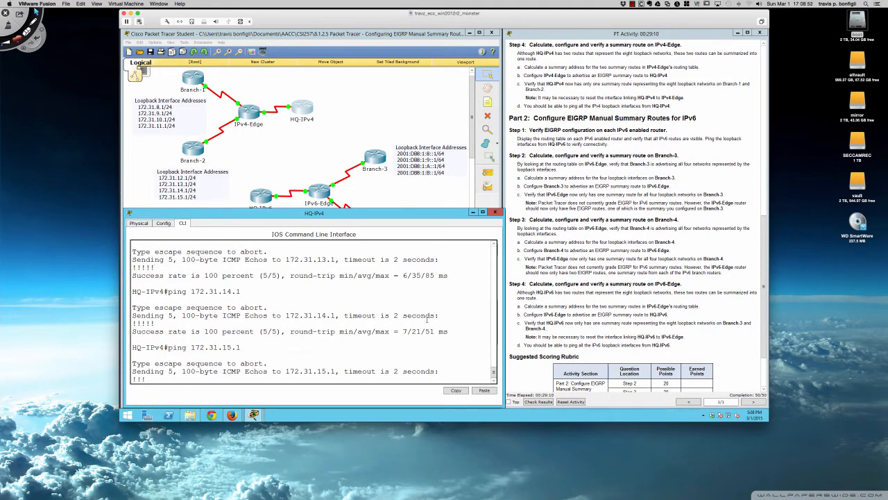
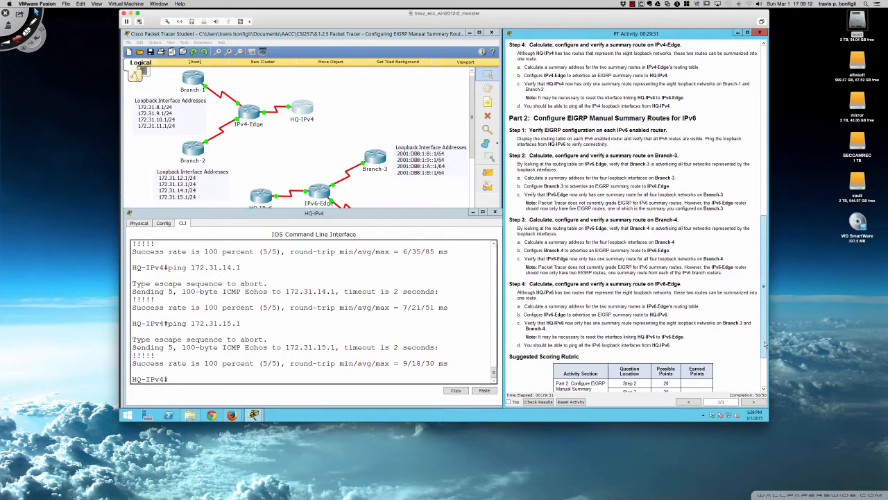
Review the Part 2 instructions for IPv6 summary routes and bring the IPv6 routers of the topology into view
{"action": "scroll", "coordinate": [765, 353], "scroll_direction": "down", "scroll_amount": 1}
{"action": "left_click_drag", "start_coordinate": [766, 353], "coordinate": [766, 373]}
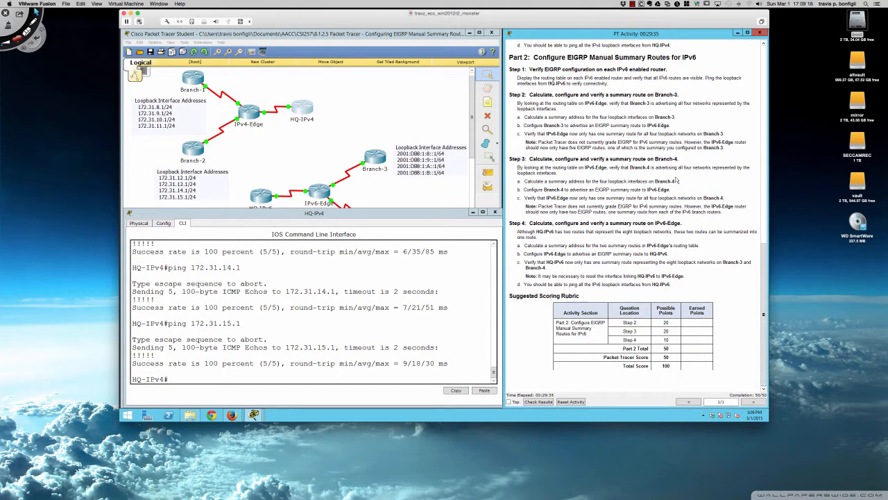
{"action": "scroll", "coordinate": [553, 117], "scroll_direction": "up", "scroll_amount": 1}
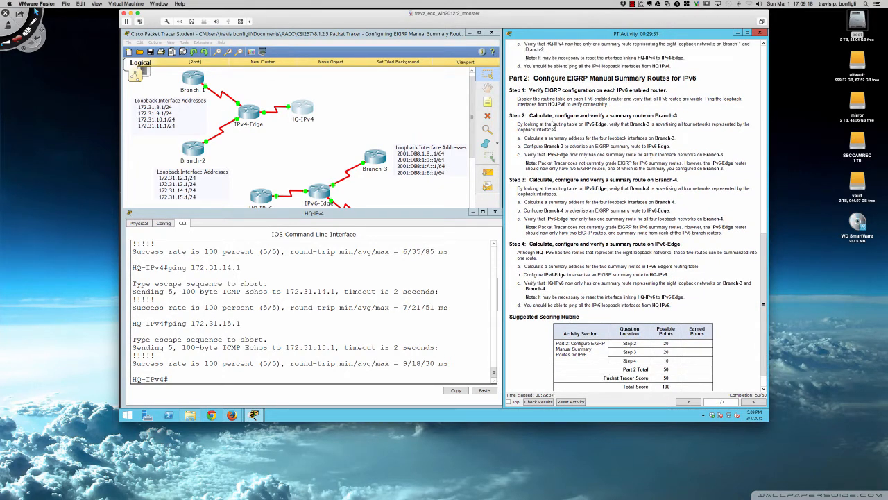
{"action": "scroll", "coordinate": [553, 124], "scroll_direction": "down", "scroll_amount": 1}
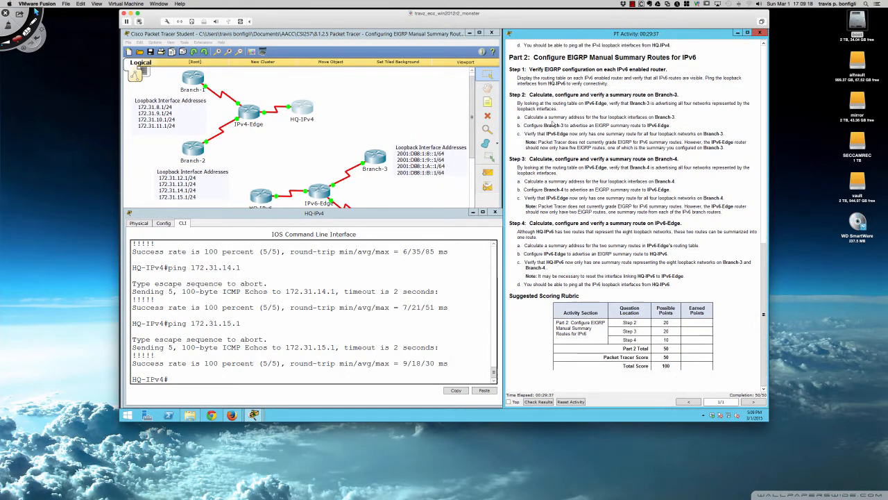
{"action": "left_click", "coordinate": [366, 199]}
{"action": "left_click_drag", "start_coordinate": [472, 142], "coordinate": [475, 168]}
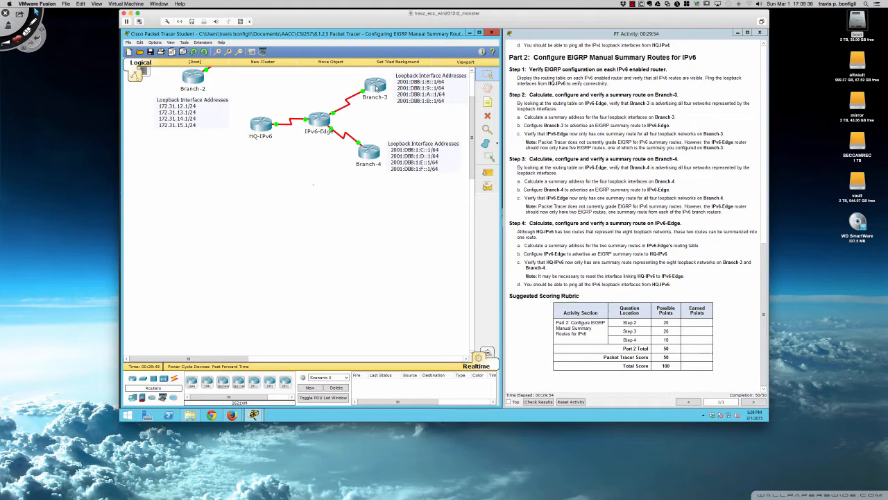
Open Branch-3 in a widened window below the topology and start its command-line session at the Branch-3> prompt
{"action": "left_click", "coordinate": [375, 86]}
{"action": "left_click_drag", "start_coordinate": [428, 138], "coordinate": [219, 216]}
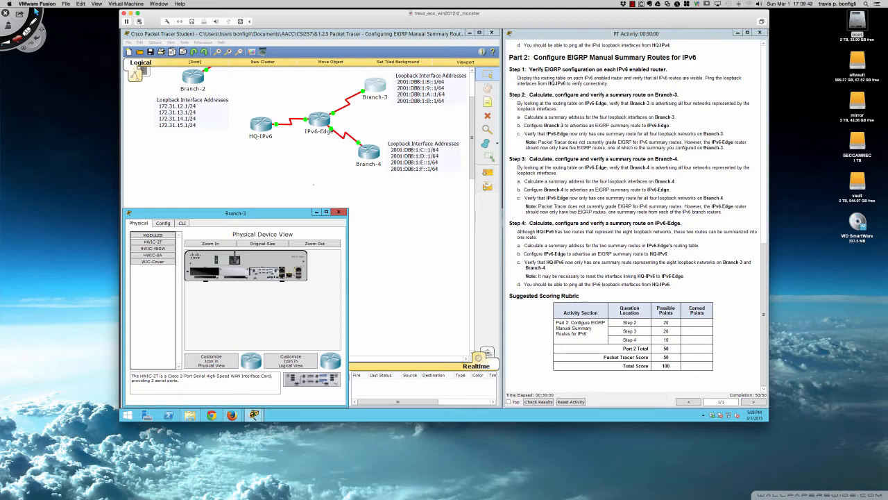
{"action": "left_click_drag", "start_coordinate": [347, 252], "coordinate": [498, 260]}
{"action": "left_click_drag", "start_coordinate": [506, 260], "coordinate": [507, 261]}
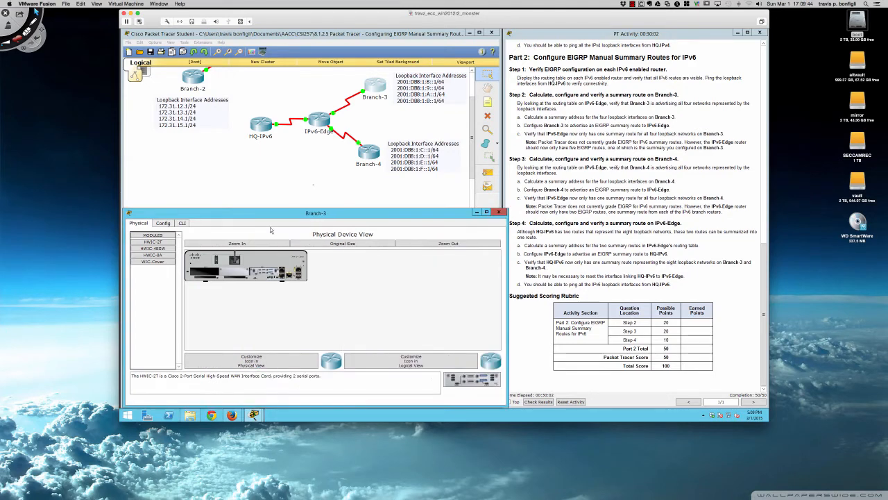
{"action": "left_click", "coordinate": [181, 222]}
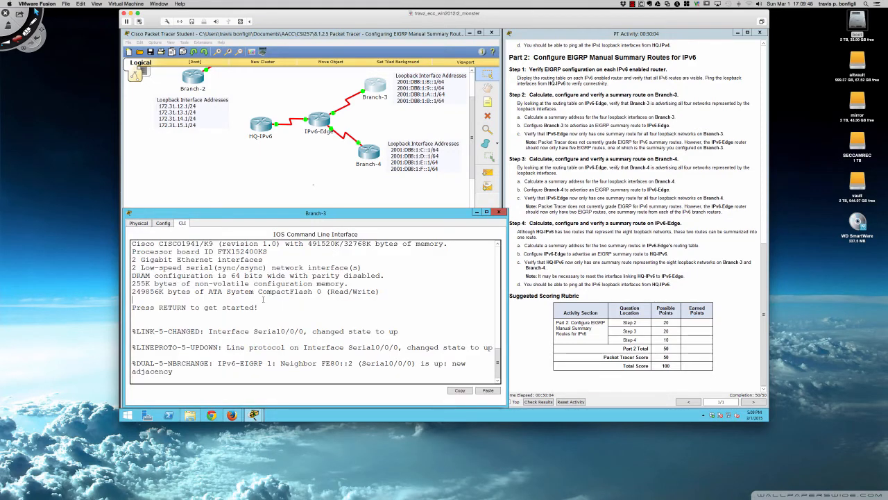
{"action": "key", "text": "Return"}
{"action": "key", "text": "Return"}
{"action": "key", "text": "Return"}
{"action": "key", "text": "Return"}
{"action": "key", "text": "Return"}
{"action": "key", "text": "Return"}
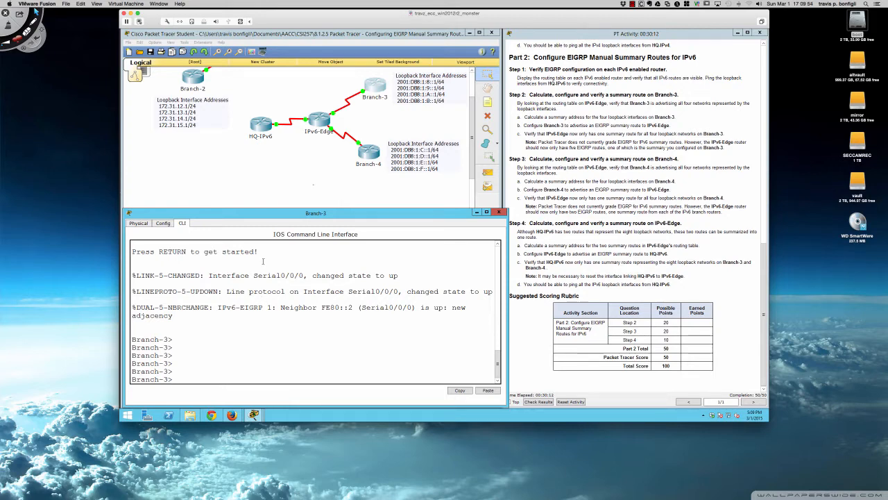
Return to the topology, switch to Deskscribble and handwrite "128 bits" and "Hexidecimal" beneath Branch-3's loopback addresses
{"action": "left_click", "coordinate": [227, 185]}
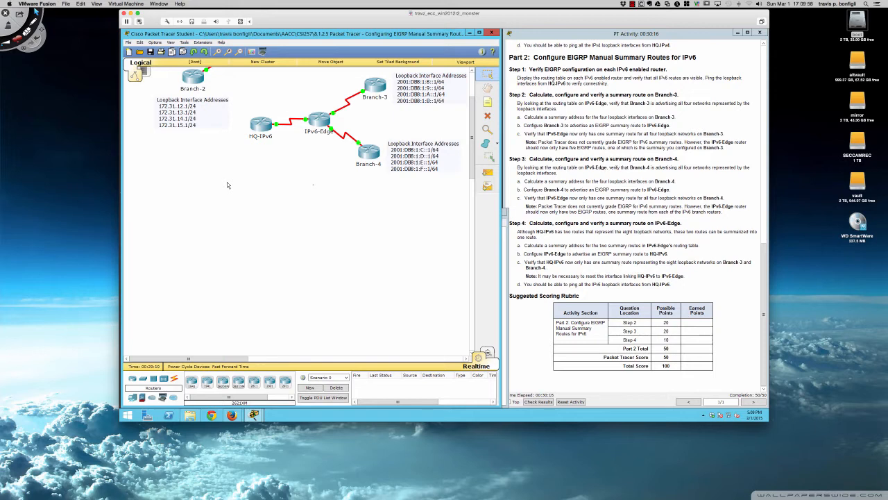
{"action": "key", "text": "super+Tab"}
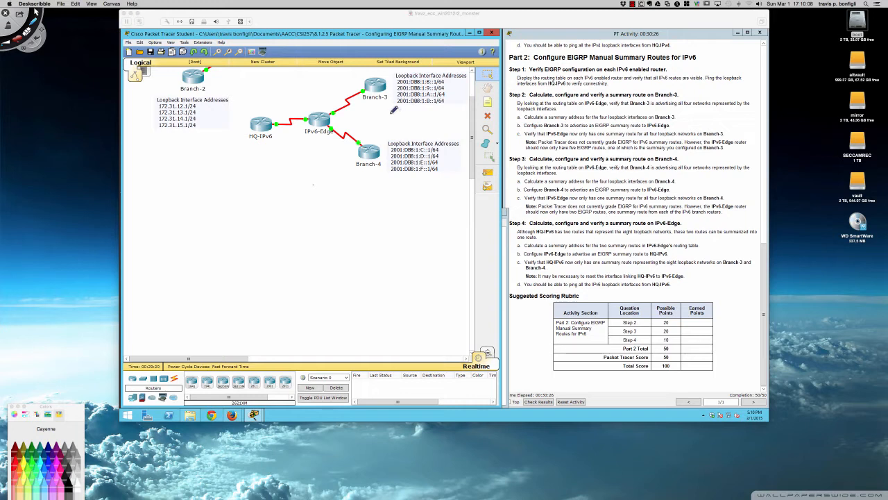
{"action": "mouse_move", "coordinate": [391, 109]}
{"action": "left_mouse_down"}
{"action": "mouse_move", "coordinate": [389, 121]}
{"action": "mouse_move", "coordinate": [428, 111]}
{"action": "mouse_move", "coordinate": [431, 118]}
{"action": "mouse_move", "coordinate": [404, 130]}
{"action": "mouse_move", "coordinate": [420, 126]}
{"action": "mouse_move", "coordinate": [421, 134]}
{"action": "mouse_move", "coordinate": [454, 121]}
{"action": "left_mouse_up"}
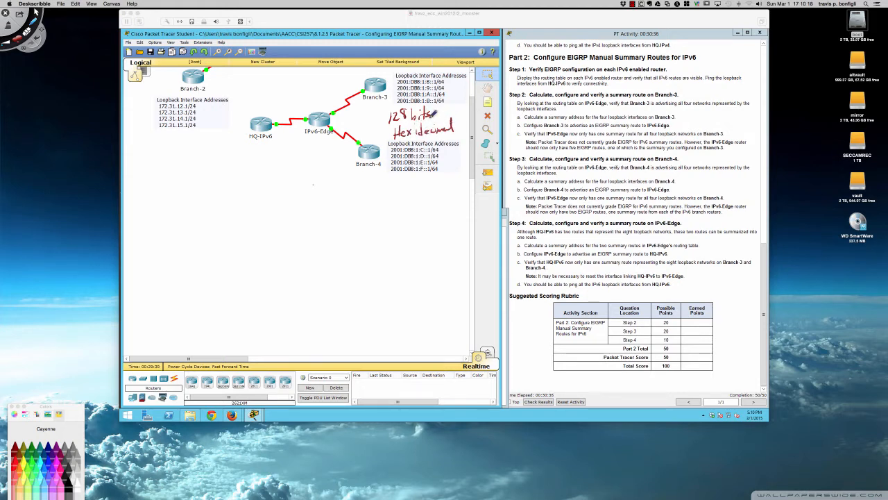
Draw an arrow under the third octet of Branch-2's addresses and mark the fourth hextet of Branch-3's and Branch-4's loopback addresses
{"action": "left_click_drag", "start_coordinate": [175, 129], "coordinate": [185, 130]}
{"action": "left_click_drag", "start_coordinate": [175, 133], "coordinate": [185, 133]}
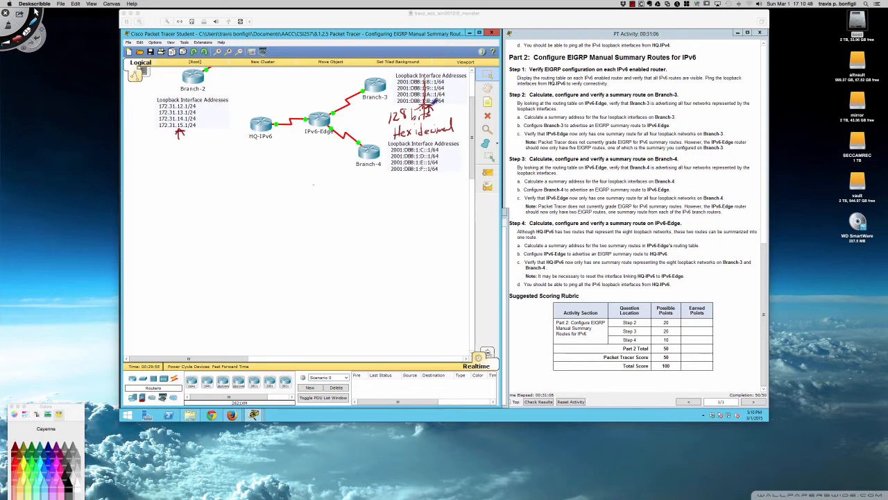
{"action": "left_click_drag", "start_coordinate": [432, 87], "coordinate": [422, 80]}
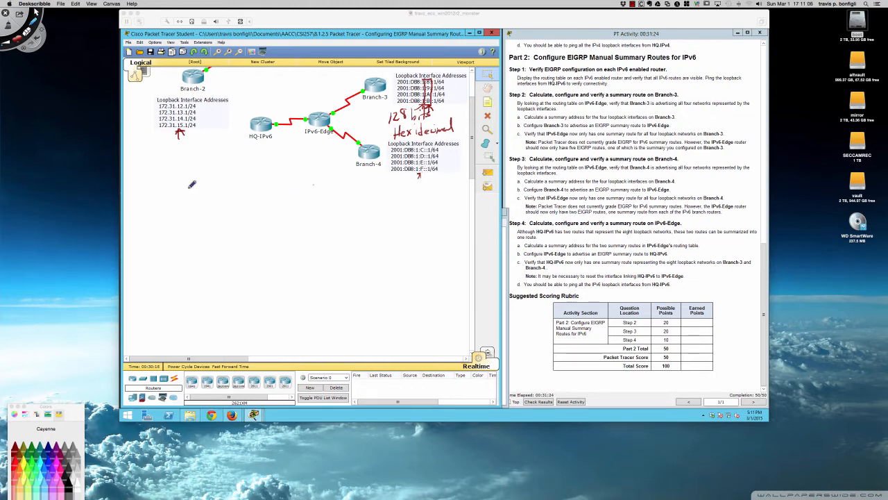
Handwrite the fourth hextets 0008, 0009, 000A and 000B in rows below Branch-2's addresses under the heading "Hexidecimal"
{"action": "left_click_drag", "start_coordinate": [159, 196], "coordinate": [166, 195]}
{"action": "mouse_move", "coordinate": [152, 197]}
{"action": "left_mouse_down"}
{"action": "mouse_move", "coordinate": [200, 196]}
{"action": "mouse_move", "coordinate": [233, 182]}
{"action": "left_mouse_up"}
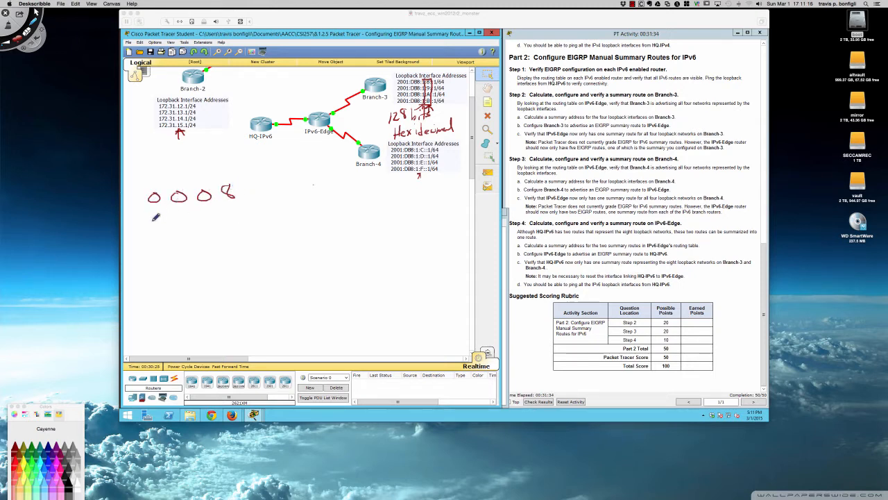
{"action": "mouse_move", "coordinate": [154, 218]}
{"action": "left_mouse_down"}
{"action": "mouse_move", "coordinate": [236, 212]}
{"action": "mouse_move", "coordinate": [238, 226]}
{"action": "left_mouse_up"}
{"action": "left_click_drag", "start_coordinate": [160, 251], "coordinate": [240, 252]}
{"action": "mouse_move", "coordinate": [159, 279]}
{"action": "left_mouse_down"}
{"action": "mouse_move", "coordinate": [152, 288]}
{"action": "mouse_move", "coordinate": [182, 281]}
{"action": "mouse_move", "coordinate": [217, 292]}
{"action": "mouse_move", "coordinate": [206, 284]}
{"action": "left_mouse_up"}
{"action": "left_click_drag", "start_coordinate": [234, 274], "coordinate": [238, 293]}
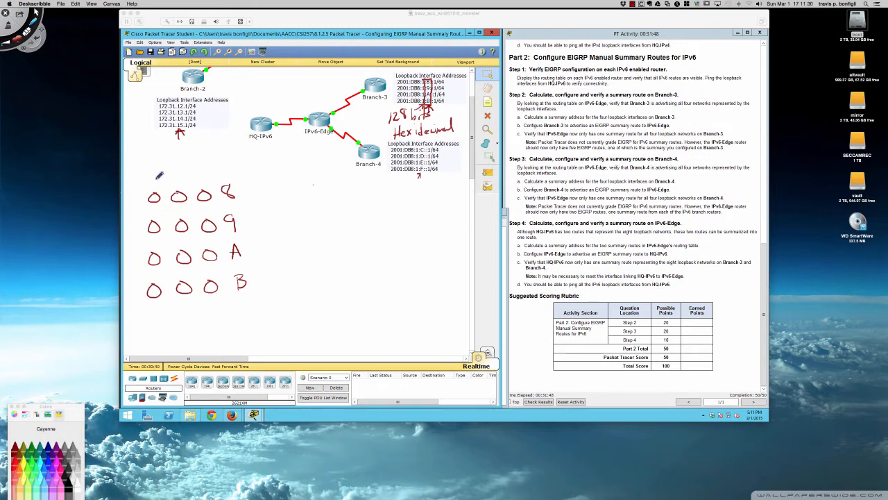
{"action": "mouse_move", "coordinate": [164, 164]}
{"action": "left_mouse_down"}
{"action": "mouse_move", "coordinate": [165, 178]}
{"action": "mouse_move", "coordinate": [175, 177]}
{"action": "left_mouse_up"}
{"action": "mouse_move", "coordinate": [164, 172]}
{"action": "left_mouse_down"}
{"action": "mouse_move", "coordinate": [202, 174]}
{"action": "mouse_move", "coordinate": [205, 165]}
{"action": "mouse_move", "coordinate": [214, 174]}
{"action": "mouse_move", "coordinate": [220, 159]}
{"action": "mouse_move", "coordinate": [230, 172]}
{"action": "mouse_move", "coordinate": [244, 166]}
{"action": "mouse_move", "coordinate": [242, 177]}
{"action": "mouse_move", "coordinate": [241, 160]}
{"action": "left_mouse_up"}
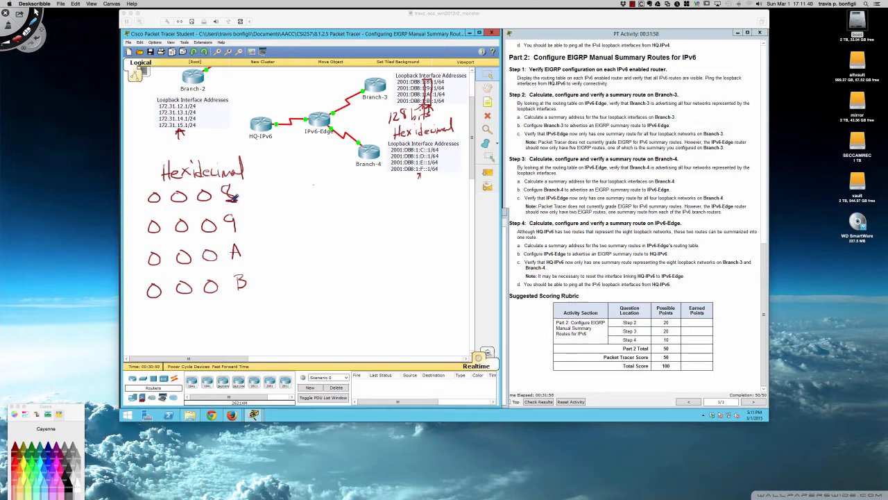
Draw an arrow from the hex digits to an underlined note "4 bits" and write 0000 beneath each leading zero of the first row
{"action": "left_click_drag", "start_coordinate": [216, 299], "coordinate": [263, 318]}
{"action": "mouse_move", "coordinate": [213, 301]}
{"action": "left_mouse_down"}
{"action": "mouse_move", "coordinate": [252, 333]}
{"action": "mouse_move", "coordinate": [281, 325]}
{"action": "mouse_move", "coordinate": [263, 336]}
{"action": "left_mouse_up"}
{"action": "left_click", "coordinate": [262, 312]}
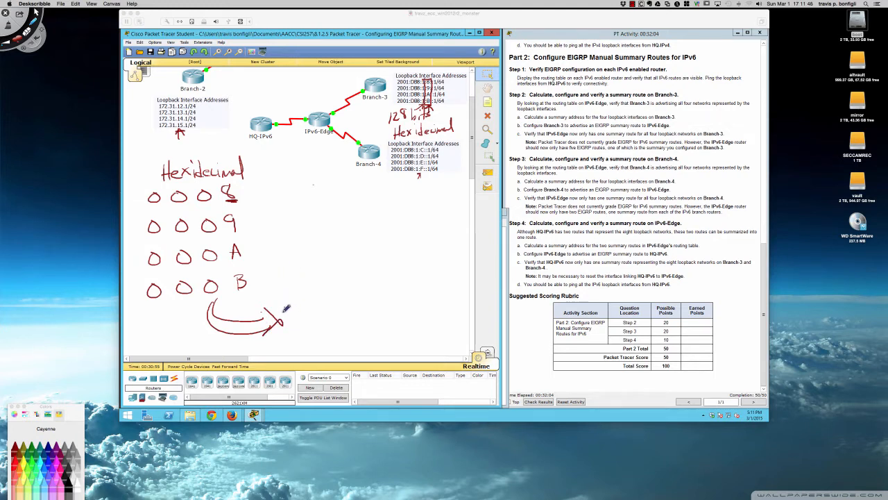
{"action": "mouse_move", "coordinate": [285, 308]}
{"action": "left_mouse_down"}
{"action": "mouse_move", "coordinate": [298, 326]}
{"action": "mouse_move", "coordinate": [338, 308]}
{"action": "mouse_move", "coordinate": [319, 326]}
{"action": "left_mouse_up"}
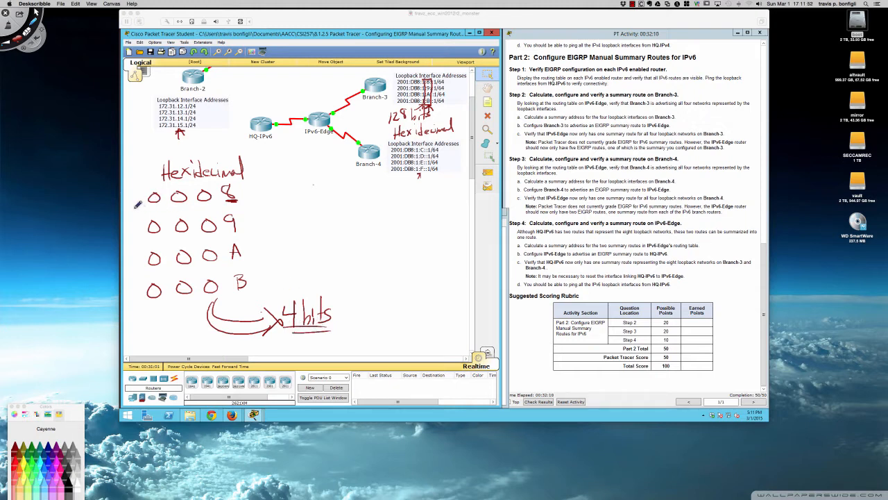
{"action": "left_click_drag", "start_coordinate": [136, 209], "coordinate": [191, 206]}
{"action": "left_click_drag", "start_coordinate": [200, 206], "coordinate": [216, 206]}
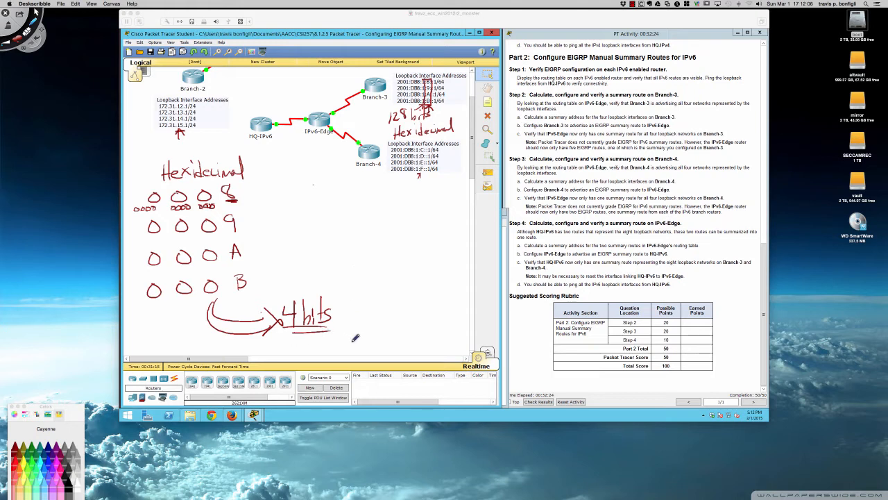
Sketch eight zeros with the place values 128, 64, 32, 16, 8, 4, 2, 1 and box the last four bits
{"action": "left_click_drag", "start_coordinate": [351, 337], "coordinate": [412, 338]}
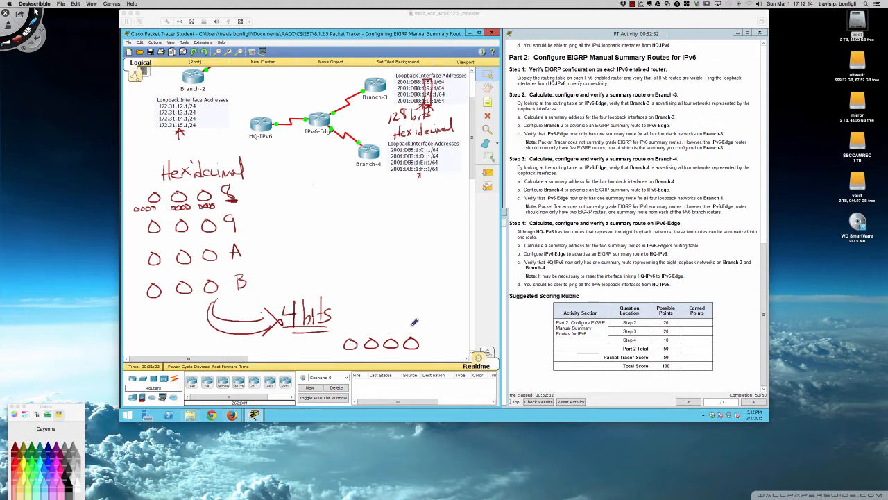
{"action": "mouse_move", "coordinate": [411, 324]}
{"action": "left_mouse_down"}
{"action": "mouse_move", "coordinate": [410, 337]}
{"action": "mouse_move", "coordinate": [355, 322]}
{"action": "left_mouse_up"}
{"action": "mouse_move", "coordinate": [159, 131]}
{"action": "left_mouse_down"}
{"action": "mouse_move", "coordinate": [202, 130]}
{"action": "mouse_move", "coordinate": [168, 129]}
{"action": "mouse_move", "coordinate": [188, 129]}
{"action": "left_mouse_up"}
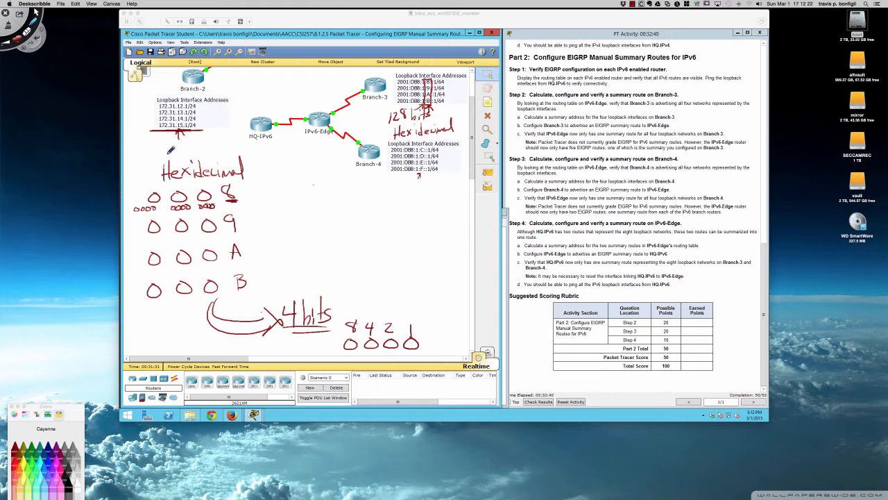
{"action": "mouse_move", "coordinate": [316, 337]}
{"action": "left_mouse_down"}
{"action": "mouse_move", "coordinate": [262, 347]}
{"action": "mouse_move", "coordinate": [272, 340]}
{"action": "left_mouse_up"}
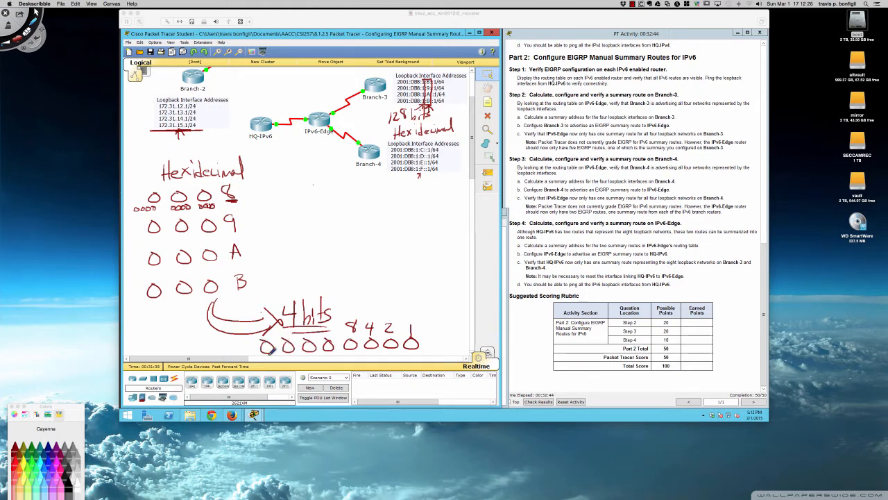
{"action": "mouse_move", "coordinate": [326, 334]}
{"action": "left_mouse_down"}
{"action": "mouse_move", "coordinate": [339, 337]}
{"action": "mouse_move", "coordinate": [305, 329]}
{"action": "mouse_move", "coordinate": [299, 335]}
{"action": "left_mouse_up"}
{"action": "mouse_move", "coordinate": [308, 330]}
{"action": "left_mouse_down"}
{"action": "mouse_move", "coordinate": [316, 336]}
{"action": "mouse_move", "coordinate": [277, 334]}
{"action": "mouse_move", "coordinate": [288, 333]}
{"action": "left_mouse_up"}
{"action": "mouse_move", "coordinate": [285, 327]}
{"action": "left_mouse_down"}
{"action": "mouse_move", "coordinate": [286, 338]}
{"action": "mouse_move", "coordinate": [255, 342]}
{"action": "mouse_move", "coordinate": [279, 336]}
{"action": "left_mouse_up"}
{"action": "mouse_move", "coordinate": [350, 305]}
{"action": "left_mouse_down"}
{"action": "mouse_move", "coordinate": [357, 355]}
{"action": "mouse_move", "coordinate": [429, 356]}
{"action": "mouse_move", "coordinate": [429, 309]}
{"action": "mouse_move", "coordinate": [343, 309]}
{"action": "left_mouse_up"}
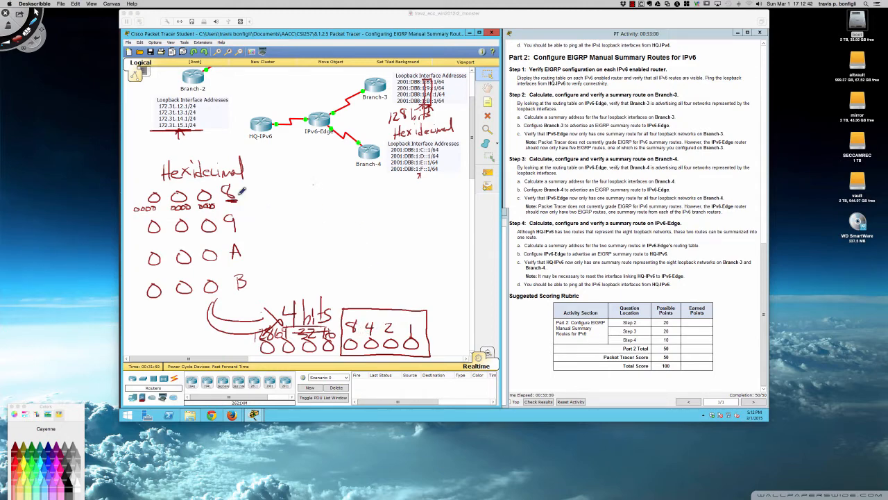
Write the four-bit binary beside each last hex digit: 8 as 1000, 9 as 1001, A as 1010 and B as 1011
{"action": "mouse_move", "coordinate": [229, 201]}
{"action": "left_mouse_down"}
{"action": "mouse_move", "coordinate": [239, 203]}
{"action": "mouse_move", "coordinate": [229, 209]}
{"action": "mouse_move", "coordinate": [237, 205]}
{"action": "left_mouse_up"}
{"action": "key", "text": "super+z"}
{"action": "left_click_drag", "start_coordinate": [243, 204], "coordinate": [249, 220]}
{"action": "mouse_move", "coordinate": [240, 227]}
{"action": "left_mouse_down"}
{"action": "mouse_move", "coordinate": [272, 225]}
{"action": "mouse_move", "coordinate": [273, 216]}
{"action": "left_mouse_up"}
{"action": "left_click_drag", "start_coordinate": [285, 216], "coordinate": [294, 225]}
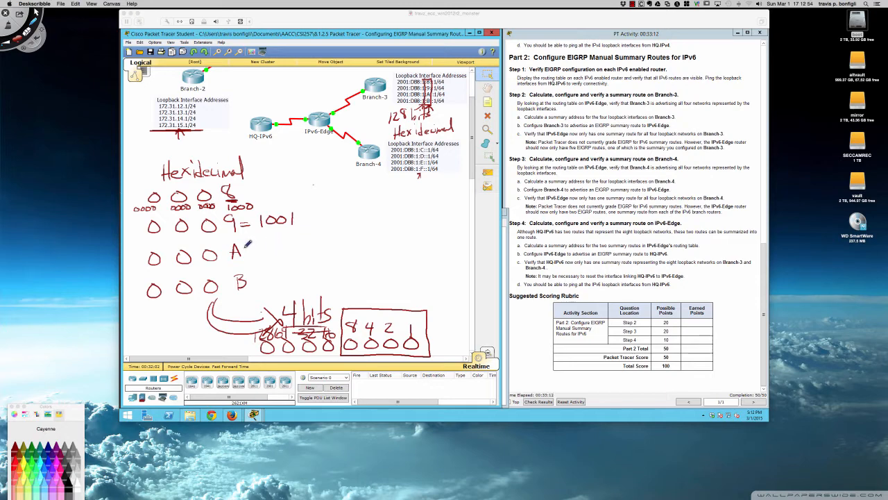
{"action": "left_click_drag", "start_coordinate": [243, 247], "coordinate": [251, 246]}
{"action": "mouse_move", "coordinate": [243, 252]}
{"action": "left_mouse_down"}
{"action": "mouse_move", "coordinate": [281, 251]}
{"action": "mouse_move", "coordinate": [291, 238]}
{"action": "left_mouse_up"}
{"action": "left_click_drag", "start_coordinate": [230, 260], "coordinate": [241, 258]}
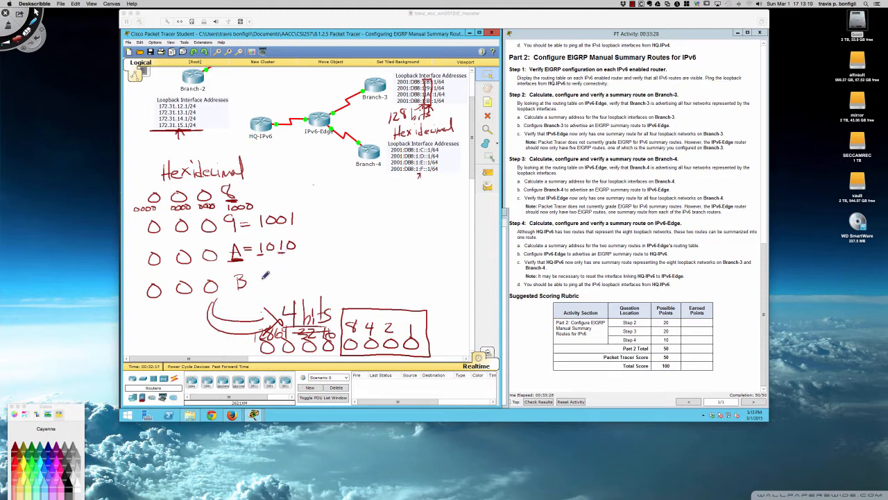
{"action": "mouse_move", "coordinate": [254, 274]}
{"action": "left_mouse_down"}
{"action": "mouse_move", "coordinate": [278, 279]}
{"action": "mouse_move", "coordinate": [297, 270]}
{"action": "left_mouse_up"}
{"action": "mouse_move", "coordinate": [287, 274]}
{"action": "left_mouse_down"}
{"action": "mouse_move", "coordinate": [307, 277]}
{"action": "mouse_move", "coordinate": [317, 265]}
{"action": "mouse_move", "coordinate": [332, 276]}
{"action": "left_mouse_up"}
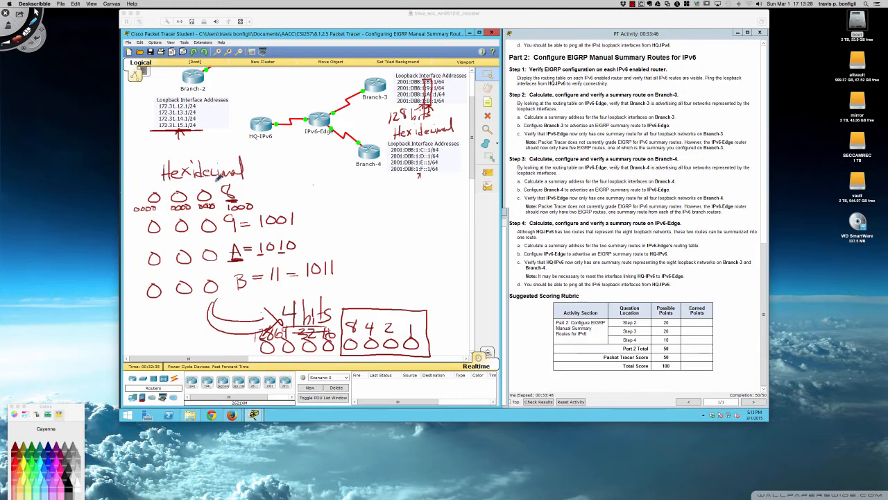
Bracket off the last hex digits and point to a column headed "Binary" listing 1000, 1001, 1010 and 1011
{"action": "left_click_drag", "start_coordinate": [213, 174], "coordinate": [228, 291]}
{"action": "mouse_move", "coordinate": [294, 184]}
{"action": "left_mouse_down"}
{"action": "mouse_move", "coordinate": [343, 212]}
{"action": "mouse_move", "coordinate": [331, 290]}
{"action": "left_mouse_up"}
{"action": "left_click_drag", "start_coordinate": [349, 239], "coordinate": [359, 244]}
{"action": "mouse_move", "coordinate": [377, 197]}
{"action": "left_mouse_down"}
{"action": "mouse_move", "coordinate": [375, 208]}
{"action": "mouse_move", "coordinate": [426, 199]}
{"action": "left_mouse_up"}
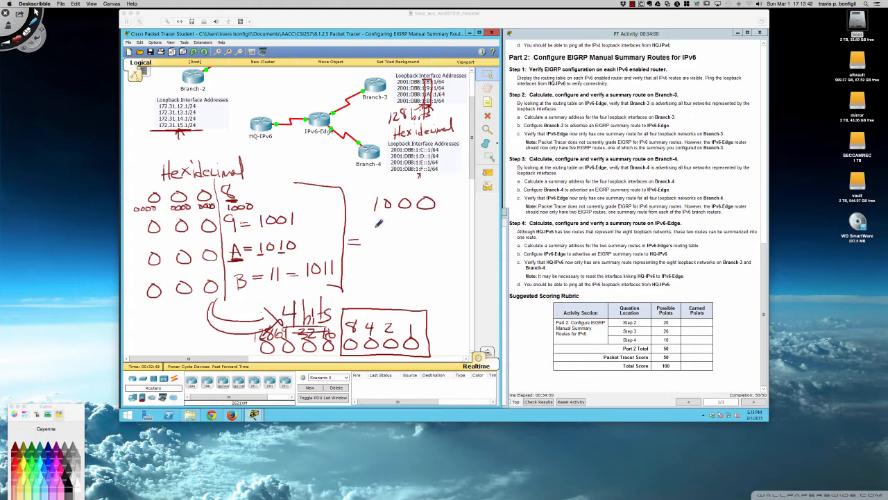
{"action": "mouse_move", "coordinate": [379, 220]}
{"action": "left_mouse_down"}
{"action": "mouse_move", "coordinate": [378, 236]}
{"action": "mouse_move", "coordinate": [394, 224]}
{"action": "left_mouse_up"}
{"action": "left_click_drag", "start_coordinate": [413, 224], "coordinate": [433, 236]}
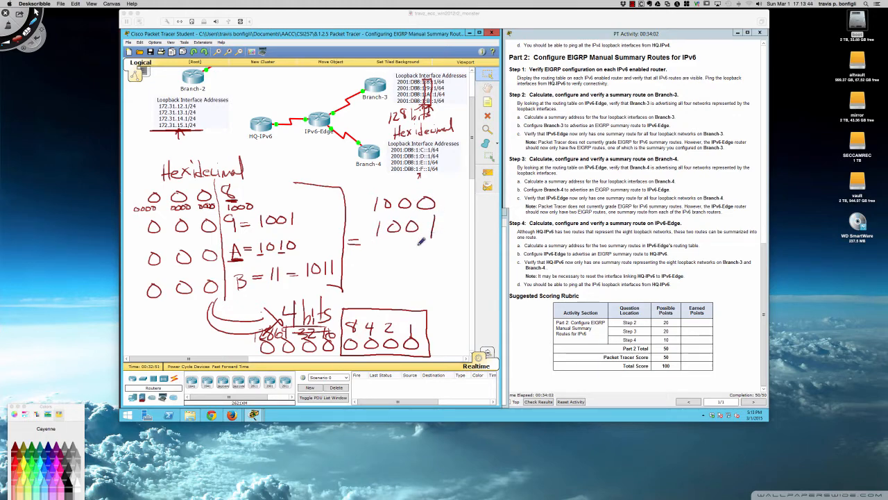
{"action": "mouse_move", "coordinate": [376, 247]}
{"action": "left_mouse_down"}
{"action": "mouse_move", "coordinate": [374, 264]}
{"action": "mouse_move", "coordinate": [431, 248]}
{"action": "left_mouse_up"}
{"action": "mouse_move", "coordinate": [376, 265]}
{"action": "left_mouse_down"}
{"action": "mouse_move", "coordinate": [373, 277]}
{"action": "mouse_move", "coordinate": [426, 276]}
{"action": "left_mouse_up"}
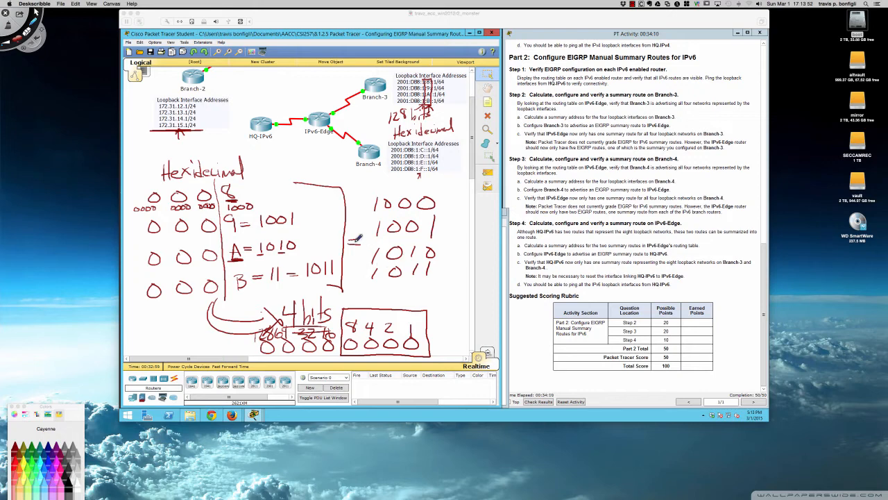
{"action": "left_click_drag", "start_coordinate": [359, 232], "coordinate": [358, 248]}
{"action": "mouse_move", "coordinate": [380, 177]}
{"action": "left_mouse_down"}
{"action": "mouse_move", "coordinate": [380, 188]}
{"action": "mouse_move", "coordinate": [412, 182]}
{"action": "mouse_move", "coordinate": [430, 192]}
{"action": "left_mouse_up"}
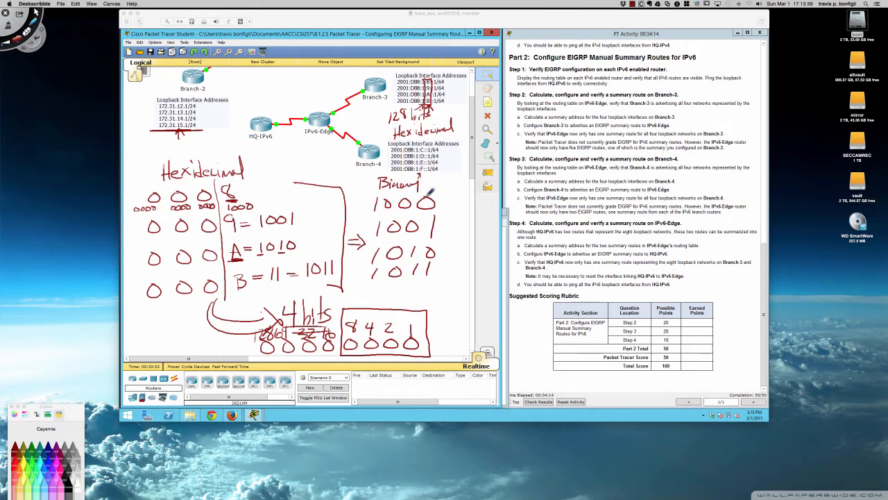
Mark the matching leading bit columns and shared zeros, then write "14 + 48 = 62" with 62 circled and note "/62"
{"action": "mouse_move", "coordinate": [373, 194]}
{"action": "left_mouse_down"}
{"action": "mouse_move", "coordinate": [369, 275]}
{"action": "mouse_move", "coordinate": [393, 199]}
{"action": "mouse_move", "coordinate": [379, 193]}
{"action": "mouse_move", "coordinate": [387, 259]}
{"action": "mouse_move", "coordinate": [407, 276]}
{"action": "mouse_move", "coordinate": [408, 202]}
{"action": "mouse_move", "coordinate": [389, 193]}
{"action": "left_mouse_up"}
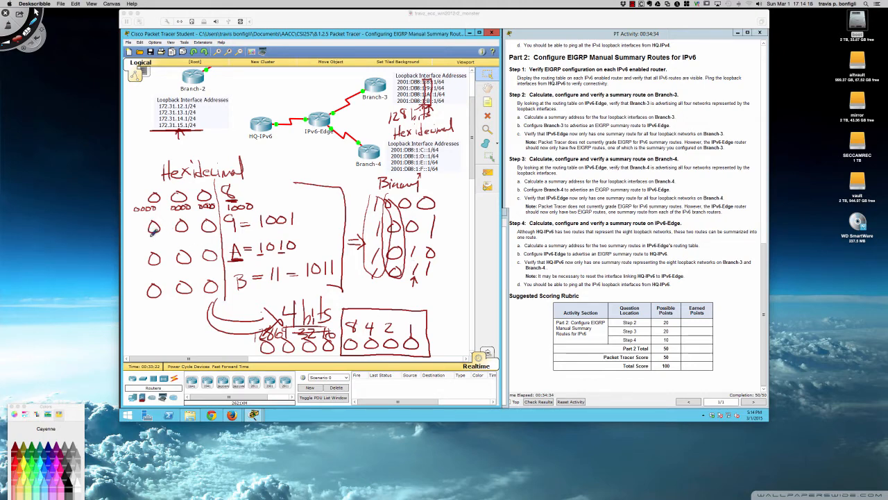
{"action": "mouse_move", "coordinate": [147, 236]}
{"action": "left_mouse_down"}
{"action": "mouse_move", "coordinate": [164, 236]}
{"action": "mouse_move", "coordinate": [159, 213]}
{"action": "mouse_move", "coordinate": [217, 209]}
{"action": "left_mouse_up"}
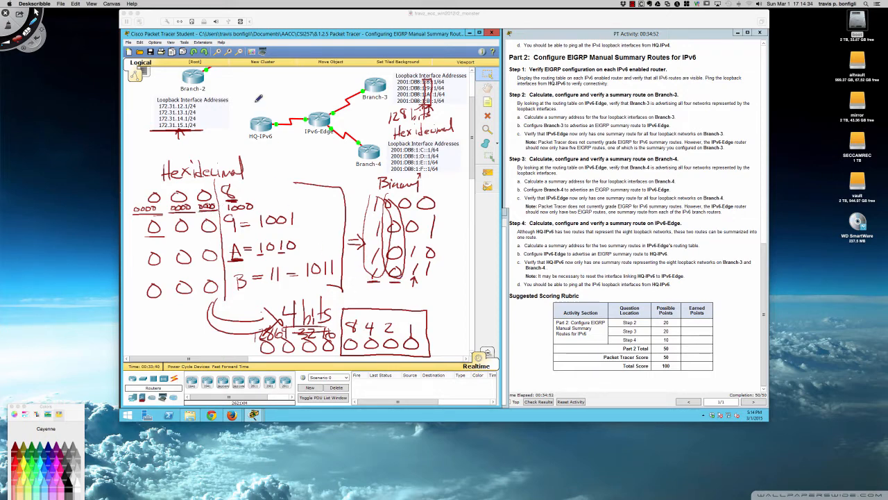
{"action": "mouse_move", "coordinate": [247, 76]}
{"action": "left_mouse_down"}
{"action": "mouse_move", "coordinate": [248, 88]}
{"action": "mouse_move", "coordinate": [259, 83]}
{"action": "left_mouse_up"}
{"action": "left_click_drag", "start_coordinate": [257, 79], "coordinate": [256, 89]}
{"action": "mouse_move", "coordinate": [380, 111]}
{"action": "left_mouse_down"}
{"action": "mouse_move", "coordinate": [397, 104]}
{"action": "mouse_move", "coordinate": [390, 103]}
{"action": "left_mouse_up"}
{"action": "left_click_drag", "start_coordinate": [266, 81], "coordinate": [277, 81]}
{"action": "mouse_move", "coordinate": [272, 74]}
{"action": "left_mouse_down"}
{"action": "mouse_move", "coordinate": [271, 88]}
{"action": "mouse_move", "coordinate": [285, 81]}
{"action": "left_mouse_up"}
{"action": "mouse_move", "coordinate": [283, 75]}
{"action": "left_mouse_down"}
{"action": "mouse_move", "coordinate": [282, 87]}
{"action": "mouse_move", "coordinate": [311, 77]}
{"action": "left_mouse_up"}
{"action": "mouse_move", "coordinate": [303, 82]}
{"action": "left_mouse_down"}
{"action": "mouse_move", "coordinate": [332, 88]}
{"action": "mouse_move", "coordinate": [313, 71]}
{"action": "left_mouse_up"}
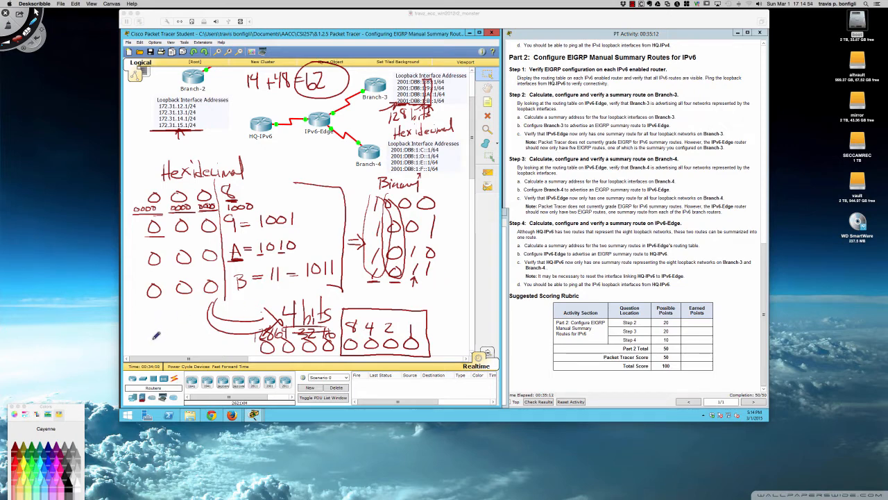
{"action": "mouse_move", "coordinate": [147, 334]}
{"action": "left_mouse_down"}
{"action": "mouse_move", "coordinate": [139, 349]}
{"action": "mouse_move", "coordinate": [157, 339]}
{"action": "mouse_move", "coordinate": [175, 345]}
{"action": "left_mouse_up"}
Draw a dividing line after the second binary column, emphasise the first two bits and add a circled C below the B row
{"action": "mouse_move", "coordinate": [404, 274]}
{"action": "left_mouse_down"}
{"action": "mouse_move", "coordinate": [402, 306]}
{"action": "mouse_move", "coordinate": [410, 236]}
{"action": "mouse_move", "coordinate": [400, 175]}
{"action": "left_mouse_up"}
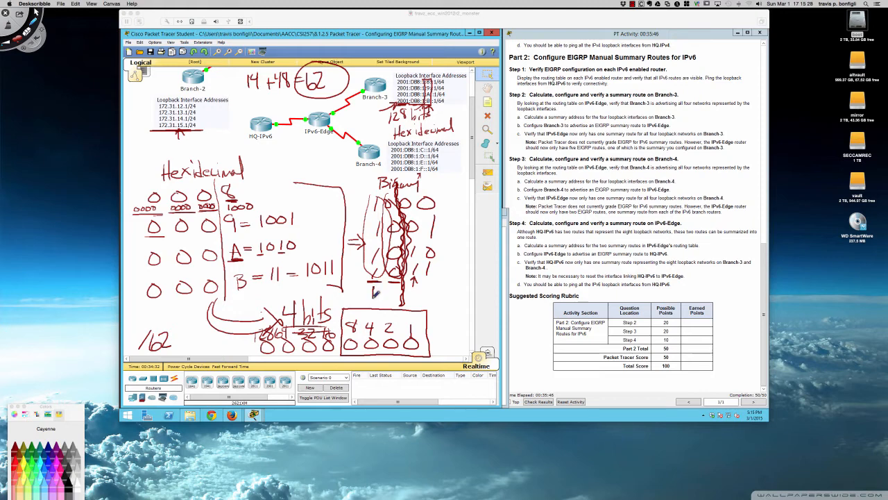
{"action": "mouse_move", "coordinate": [373, 299]}
{"action": "left_mouse_down"}
{"action": "mouse_move", "coordinate": [374, 285]}
{"action": "mouse_move", "coordinate": [381, 291]}
{"action": "mouse_move", "coordinate": [374, 286]}
{"action": "mouse_move", "coordinate": [373, 299]}
{"action": "left_mouse_up"}
{"action": "left_click_drag", "start_coordinate": [367, 280], "coordinate": [419, 279]}
{"action": "left_click_drag", "start_coordinate": [392, 206], "coordinate": [395, 273]}
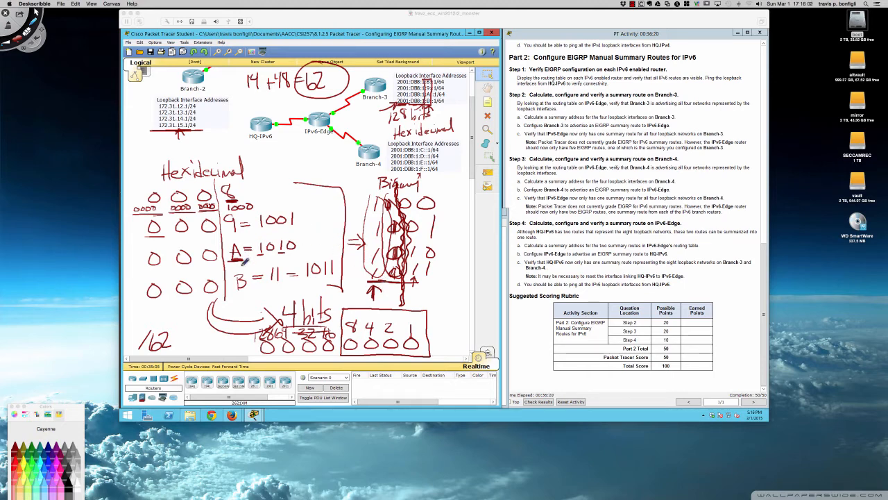
{"action": "left_click_drag", "start_coordinate": [253, 287], "coordinate": [258, 306]}
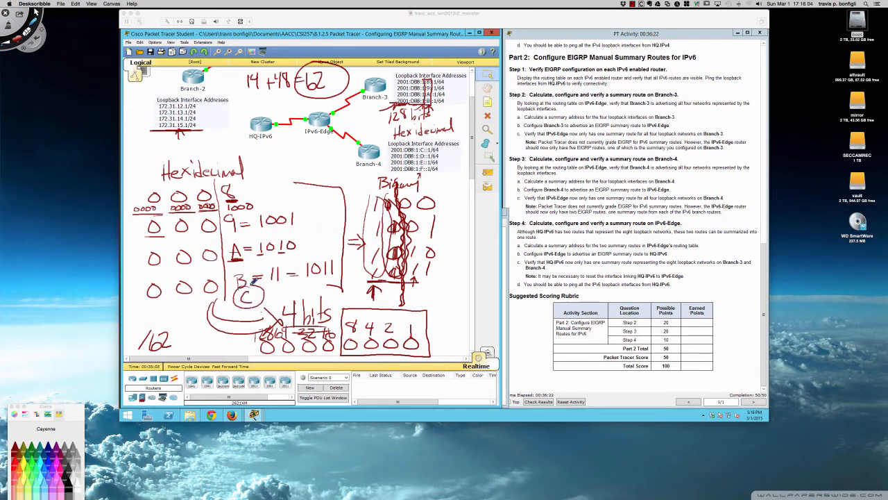
{"action": "left_click_drag", "start_coordinate": [432, 290], "coordinate": [432, 302]}
{"action": "left_click_drag", "start_coordinate": [437, 292], "coordinate": [449, 299]}
Clear all handwritten annotations, start the Branch-3 summary address as 2001:DB8:1:8 and underline the B in its last loopback address
{"action": "key", "text": "super+n"}
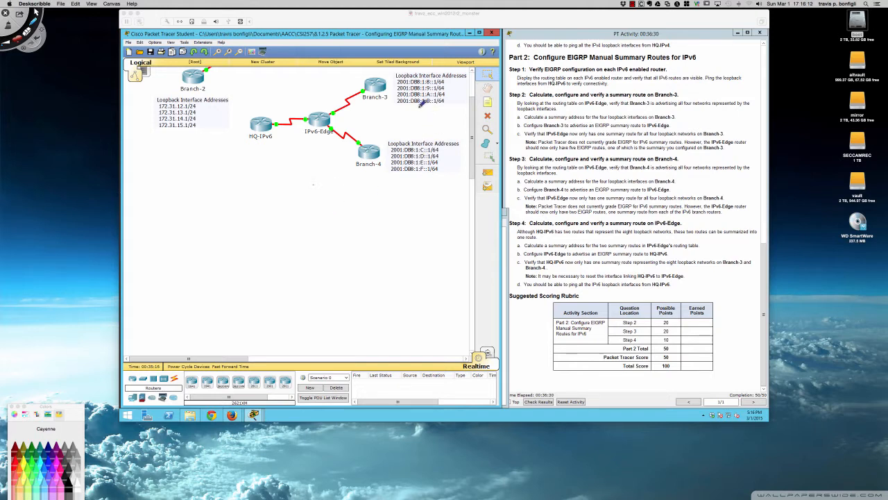
{"action": "mouse_move", "coordinate": [151, 208]}
{"action": "left_mouse_down"}
{"action": "mouse_move", "coordinate": [195, 200]}
{"action": "mouse_move", "coordinate": [207, 212]}
{"action": "mouse_move", "coordinate": [238, 201]}
{"action": "mouse_move", "coordinate": [243, 209]}
{"action": "left_mouse_up"}
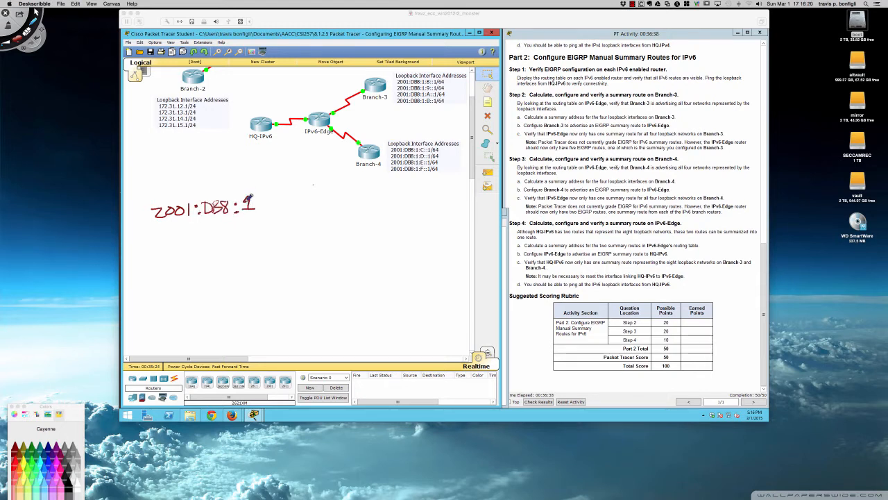
{"action": "key", "text": "super+z"}
{"action": "key", "text": "super+z"}
{"action": "left_click", "coordinate": [254, 205]}
{"action": "left_click", "coordinate": [254, 212]}
{"action": "left_click_drag", "start_coordinate": [424, 103], "coordinate": [433, 104]}
{"action": "mouse_move", "coordinate": [269, 201]}
{"action": "left_mouse_down"}
{"action": "mouse_move", "coordinate": [273, 210]}
{"action": "mouse_move", "coordinate": [269, 201]}
{"action": "left_mouse_up"}
Circle the fourth hextets of Branch-4's loopbacks, write a circled 1100 and note its decimal value 12 above the summary address
{"action": "mouse_move", "coordinate": [420, 145]}
{"action": "left_mouse_down"}
{"action": "mouse_move", "coordinate": [423, 170]}
{"action": "mouse_move", "coordinate": [434, 147]}
{"action": "mouse_move", "coordinate": [420, 142]}
{"action": "left_mouse_up"}
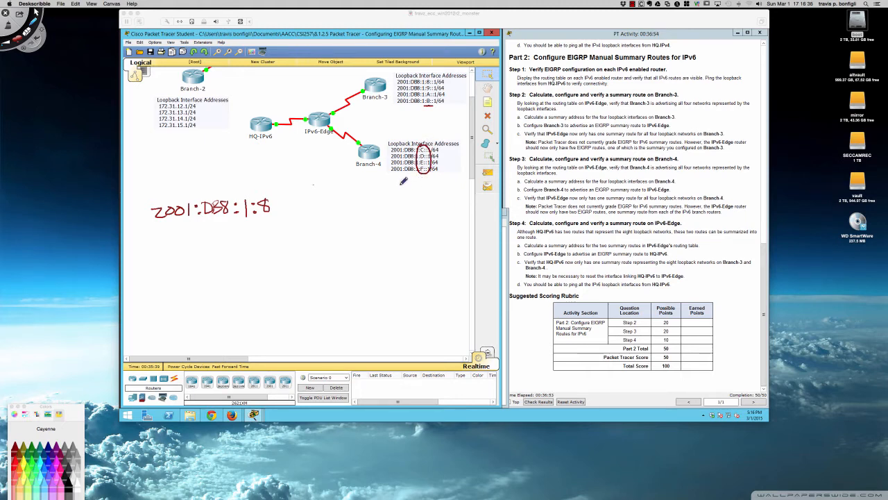
{"action": "left_click_drag", "start_coordinate": [402, 185], "coordinate": [401, 191]}
{"action": "mouse_move", "coordinate": [406, 184]}
{"action": "left_mouse_down"}
{"action": "mouse_move", "coordinate": [407, 195]}
{"action": "mouse_move", "coordinate": [420, 185]}
{"action": "mouse_move", "coordinate": [415, 196]}
{"action": "left_mouse_up"}
{"action": "mouse_move", "coordinate": [254, 177]}
{"action": "left_mouse_down"}
{"action": "mouse_move", "coordinate": [255, 185]}
{"action": "mouse_move", "coordinate": [273, 186]}
{"action": "left_mouse_up"}
{"action": "mouse_move", "coordinate": [415, 178]}
{"action": "left_mouse_down"}
{"action": "mouse_move", "coordinate": [399, 197]}
{"action": "mouse_move", "coordinate": [411, 174]}
{"action": "mouse_move", "coordinate": [373, 177]}
{"action": "mouse_move", "coordinate": [380, 182]}
{"action": "mouse_move", "coordinate": [365, 174]}
{"action": "mouse_move", "coordinate": [382, 167]}
{"action": "mouse_move", "coordinate": [321, 165]}
{"action": "mouse_move", "coordinate": [289, 183]}
{"action": "mouse_move", "coordinate": [286, 193]}
{"action": "mouse_move", "coordinate": [303, 183]}
{"action": "mouse_move", "coordinate": [303, 194]}
{"action": "left_mouse_up"}
Complete the handwritten summary address as 2001:DB8:1:8::/62, box it and label the underlined 8 as "Hex"
{"action": "mouse_move", "coordinate": [304, 186]}
{"action": "left_mouse_down"}
{"action": "mouse_move", "coordinate": [276, 190]}
{"action": "mouse_move", "coordinate": [271, 215]}
{"action": "mouse_move", "coordinate": [326, 216]}
{"action": "left_mouse_up"}
{"action": "left_click", "coordinate": [279, 203]}
{"action": "left_click", "coordinate": [280, 211]}
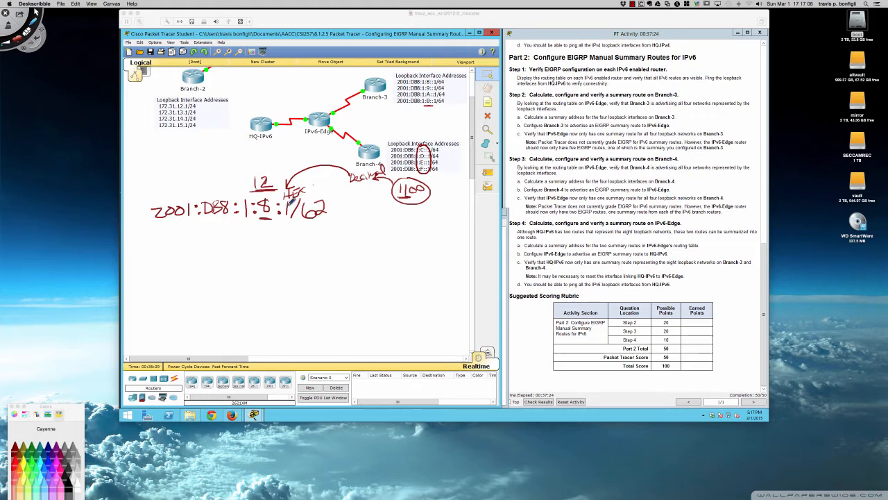
{"action": "mouse_move", "coordinate": [286, 202]}
{"action": "left_mouse_down"}
{"action": "mouse_move", "coordinate": [288, 213]}
{"action": "mouse_move", "coordinate": [279, 205]}
{"action": "mouse_move", "coordinate": [279, 213]}
{"action": "mouse_move", "coordinate": [238, 193]}
{"action": "mouse_move", "coordinate": [143, 198]}
{"action": "mouse_move", "coordinate": [181, 229]}
{"action": "mouse_move", "coordinate": [340, 227]}
{"action": "mouse_move", "coordinate": [338, 188]}
{"action": "mouse_move", "coordinate": [302, 195]}
{"action": "left_mouse_up"}
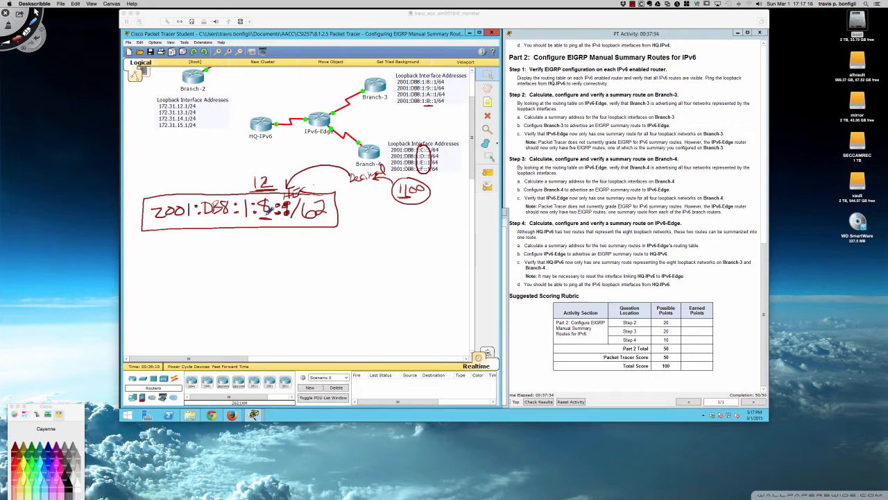
{"action": "left_click_drag", "start_coordinate": [260, 216], "coordinate": [271, 218]}
{"action": "left_click_drag", "start_coordinate": [260, 222], "coordinate": [260, 234]}
{"action": "mouse_move", "coordinate": [264, 222]}
{"action": "left_mouse_down"}
{"action": "mouse_move", "coordinate": [265, 234]}
{"action": "mouse_move", "coordinate": [272, 228]}
{"action": "left_mouse_up"}
{"action": "mouse_move", "coordinate": [269, 224]}
{"action": "left_mouse_down"}
{"action": "mouse_move", "coordinate": [269, 233]}
{"action": "mouse_move", "coordinate": [277, 224]}
{"action": "left_mouse_up"}
{"action": "left_click_drag", "start_coordinate": [268, 228], "coordinate": [273, 231]}
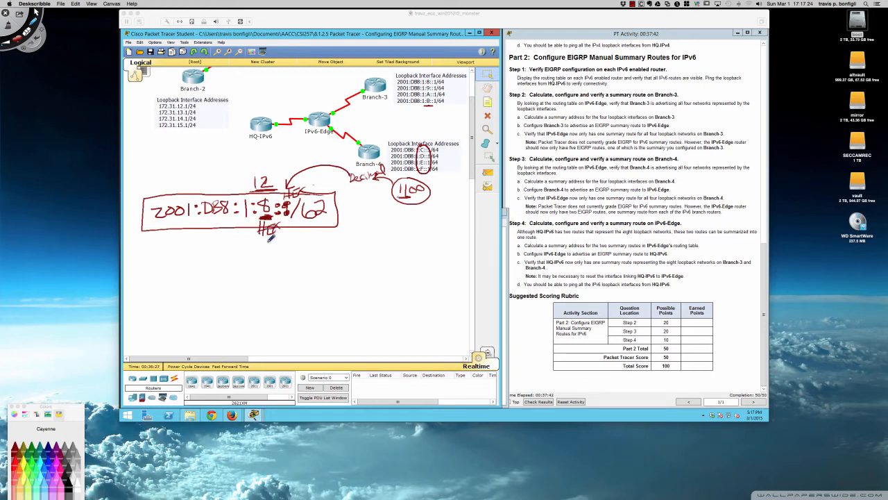
Leave the Deskscribble drawing, return to Packet Tracer and put Branch-3's command line into global configuration mode
{"action": "key", "text": "super+s"}
{"action": "key", "text": "Escape"}
{"action": "left_click", "coordinate": [340, 248]}
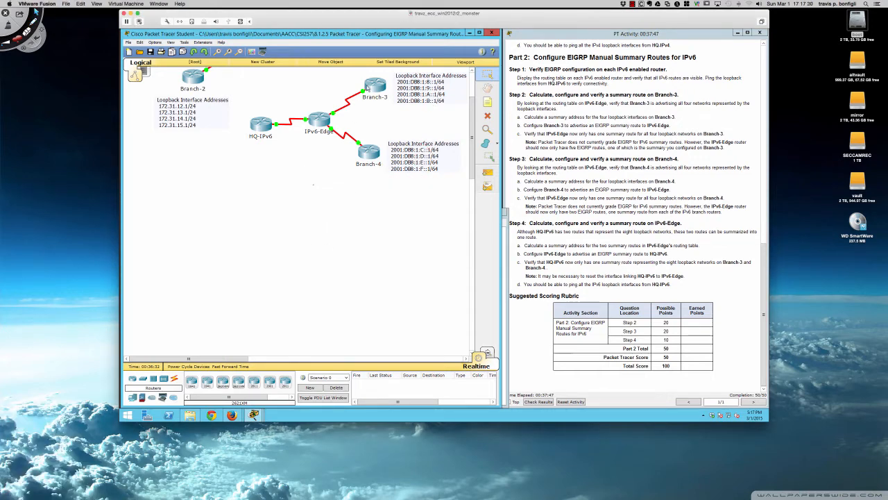
{"action": "left_click", "coordinate": [369, 86]}
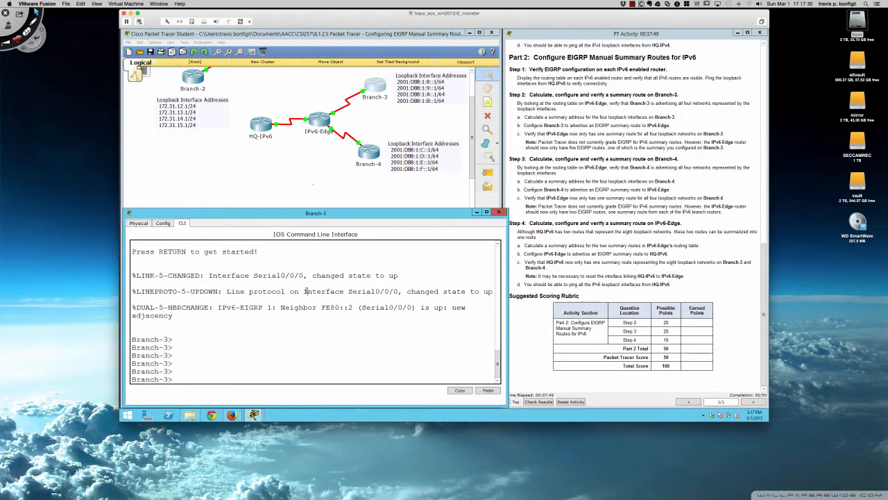
{"action": "key", "text": "Return"}
{"action": "key", "text": "Return"}
{"action": "key", "text": "Return"}
{"action": "type", "text": "en"}
{"action": "key", "text": "Return"}
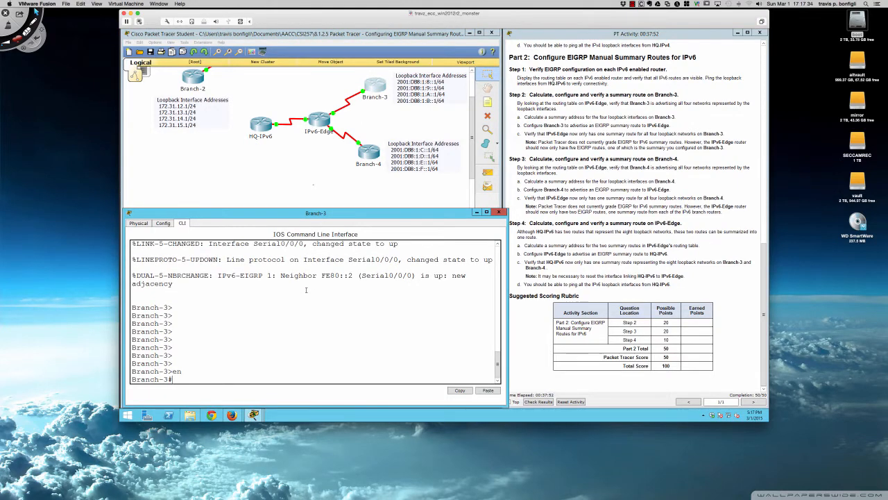
{"action": "type", "text": "conf t"}
{"action": "key", "text": "Return"}
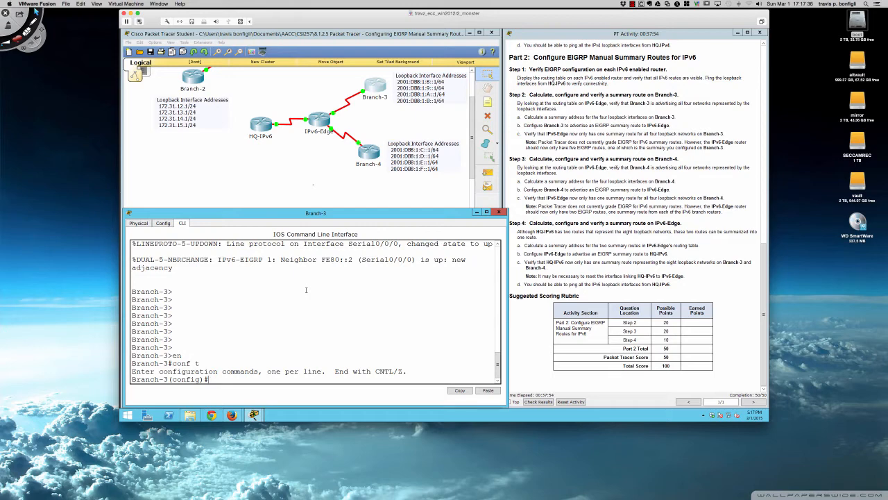
List Branch-3's interfaces from configuration mode with "do sh ip int bri" and examine their status
{"action": "type", "text": "do sh ip int bri"}
{"action": "key", "text": "Return"}
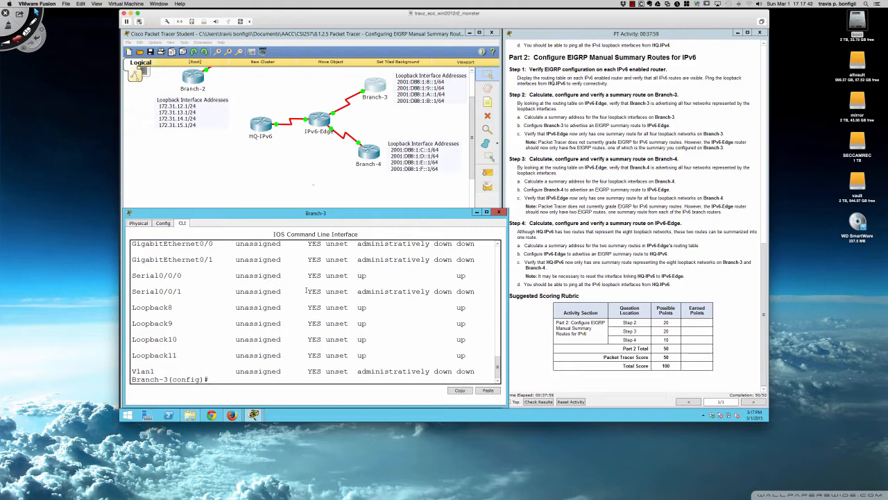
{"action": "scroll", "coordinate": [303, 296], "scroll_direction": "up", "scroll_amount": 1}
{"action": "scroll", "coordinate": [303, 295], "scroll_direction": "down", "scroll_amount": 1}
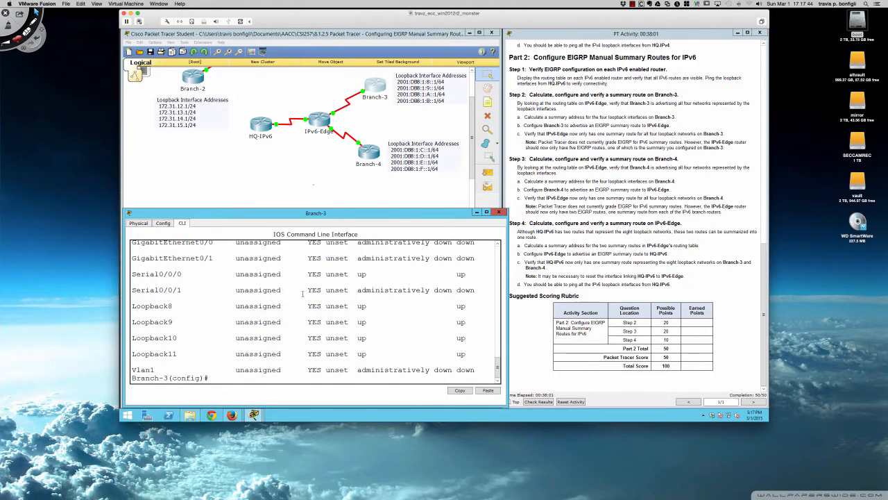
List Branch-3's IPv6 interfaces from configuration mode with "do sh ipv6 int bri" and examine their addresses and status
{"action": "key", "text": "Return"}
{"action": "key", "text": "Return"}
{"action": "key", "text": "Return"}
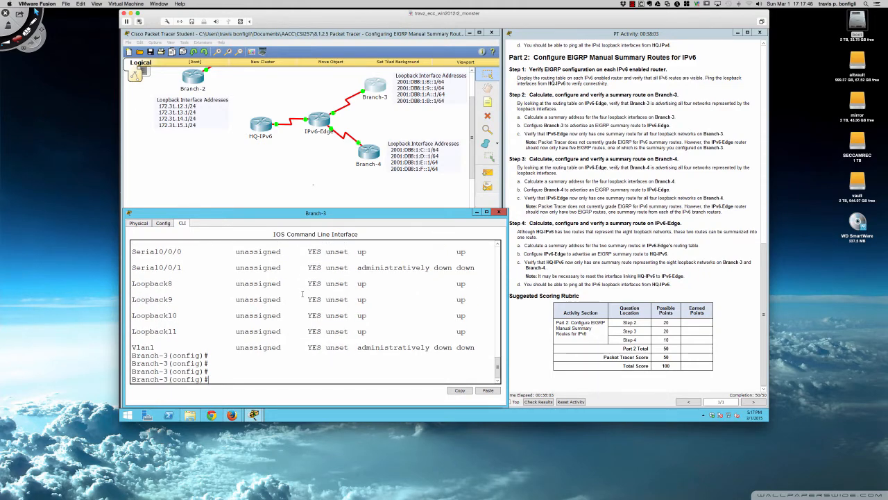
{"action": "type", "text": "do sh ipv6 int bri"}
{"action": "key", "text": "Return"}
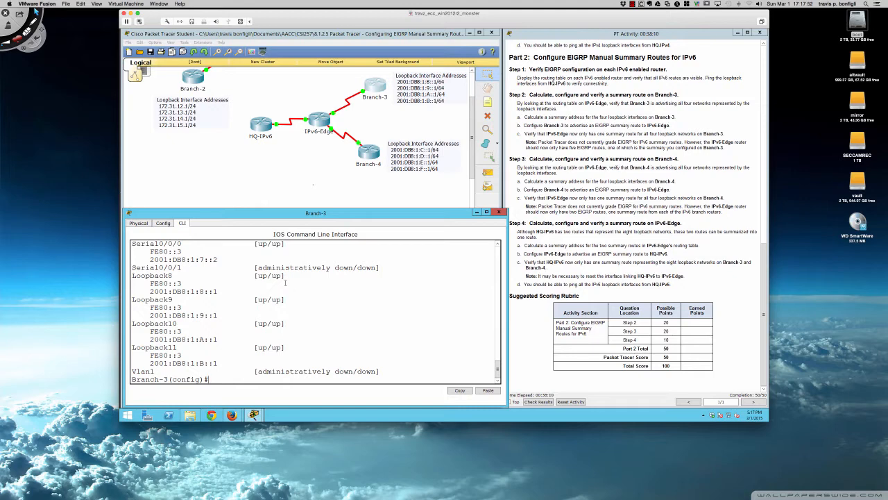
{"action": "scroll", "coordinate": [286, 283], "scroll_direction": "up", "scroll_amount": 1}
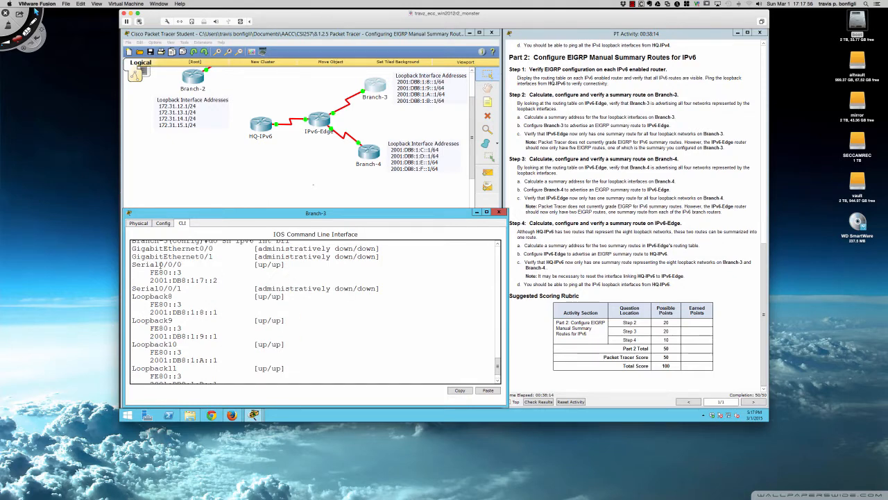
{"action": "scroll", "coordinate": [457, 284], "scroll_direction": "down", "scroll_amount": 1}
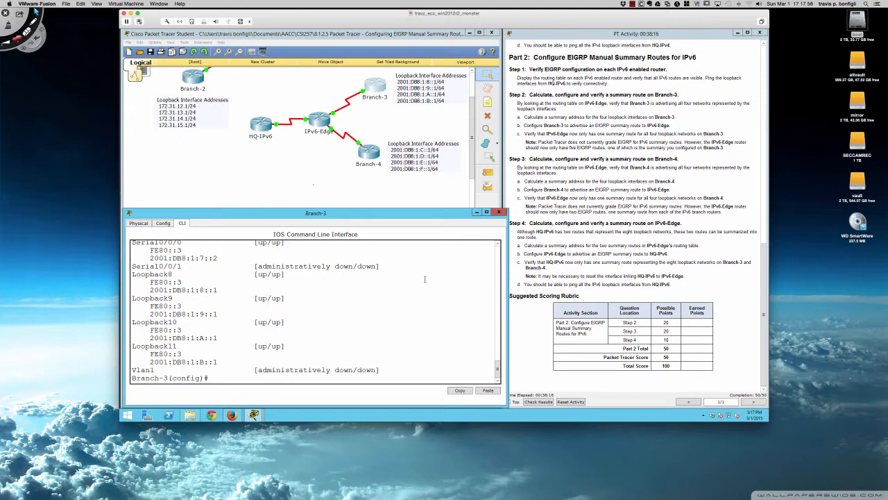
Configure the summary route on Branch-3's s0/0/0 interface with "ipv6 summary-address eigrp 1 2001:db8:1:8::/62"
{"action": "type", "text": "int s0/0/0"}
{"action": "key", "text": "Return"}
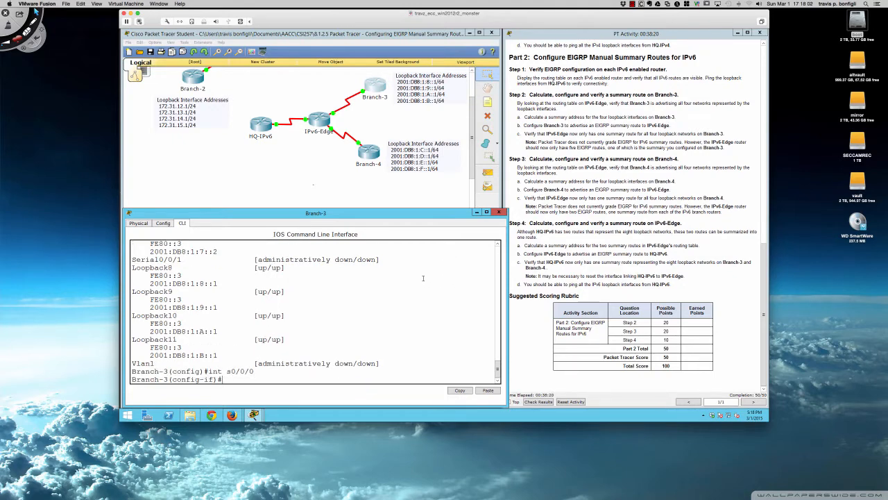
{"action": "type", "text": "ipv6 sum"}
{"action": "key", "text": "Tab"}
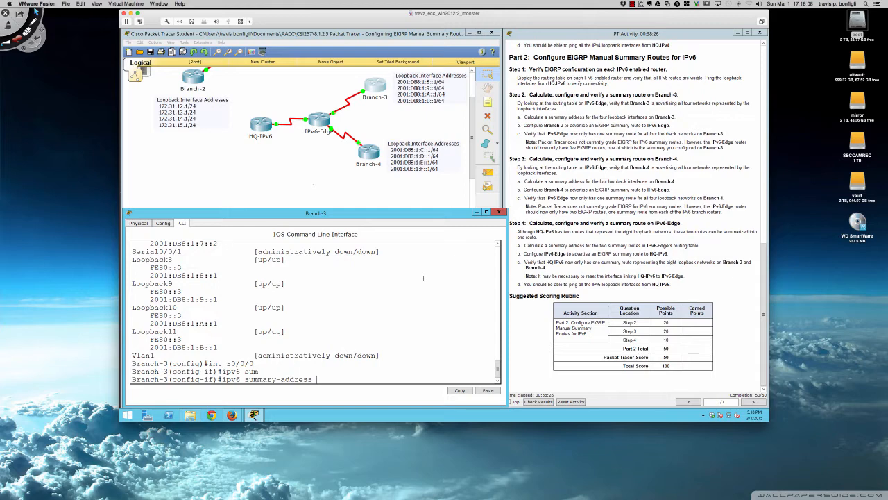
{"action": "type", "text": "?ei"}
{"action": "key", "text": "Tab"}
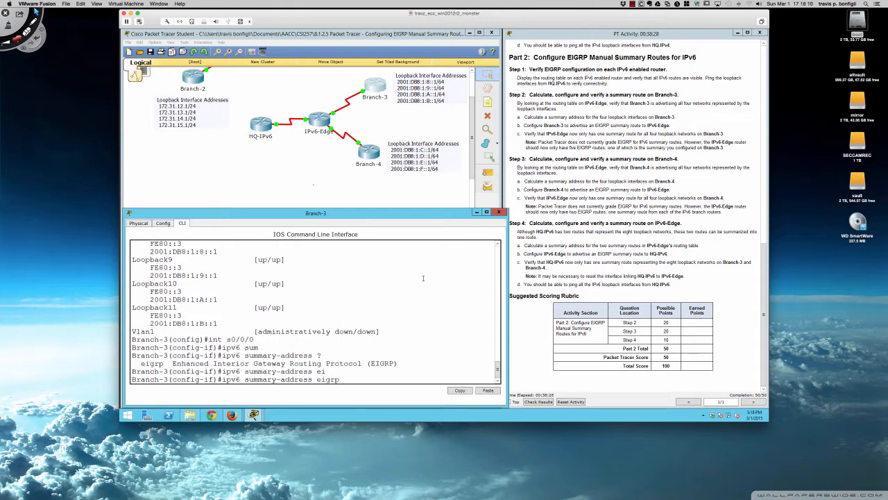
{"action": "type", "text": "1 ?"}
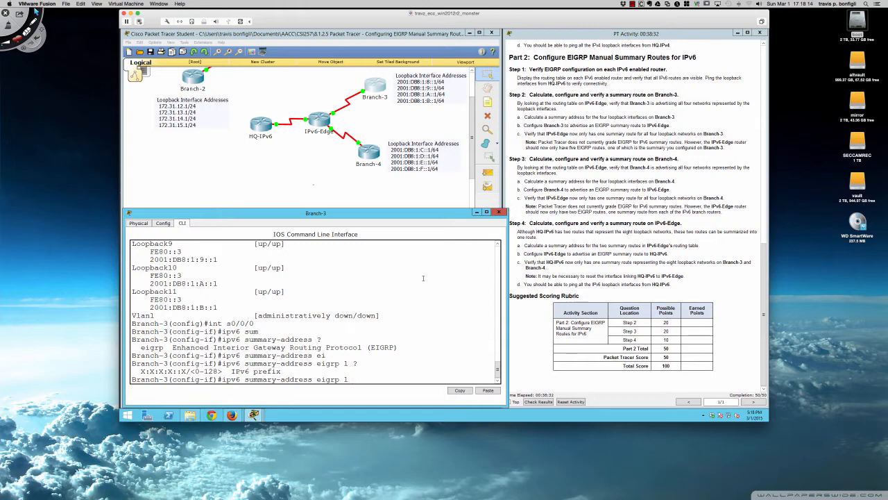
{"action": "type", "text": "2001:db8:1:8::/62"}
{"action": "key", "text": "Return"}
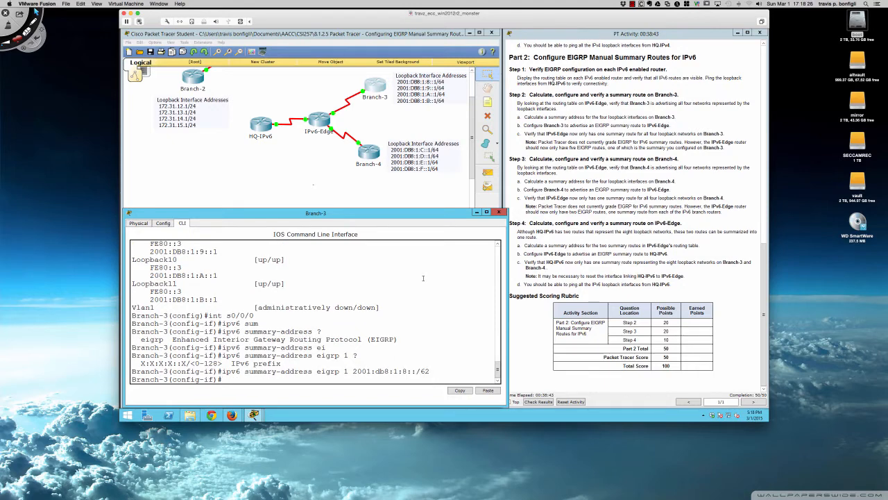
{"action": "key", "text": "Return"}
{"action": "key", "text": "Return"}
{"action": "key", "text": "Return"}
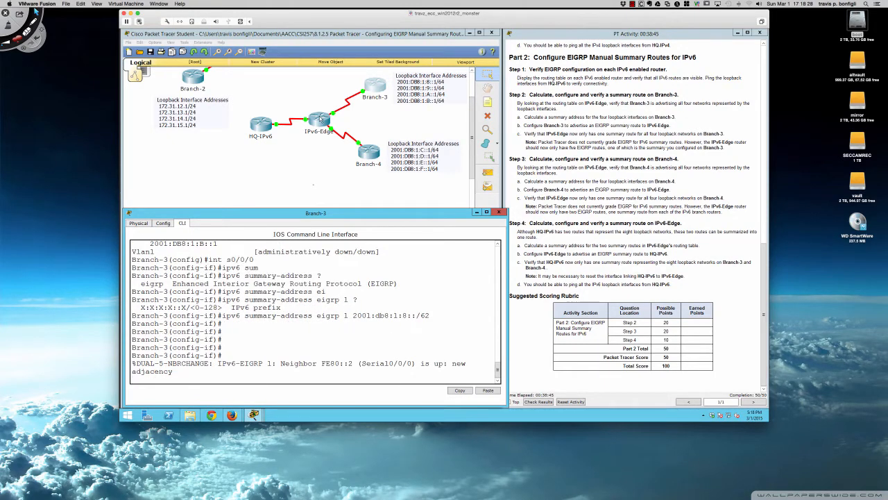
Open IPv6-Edge's command line in a widened window below the topology and enter privileged EXEC mode
{"action": "left_click", "coordinate": [321, 119]}
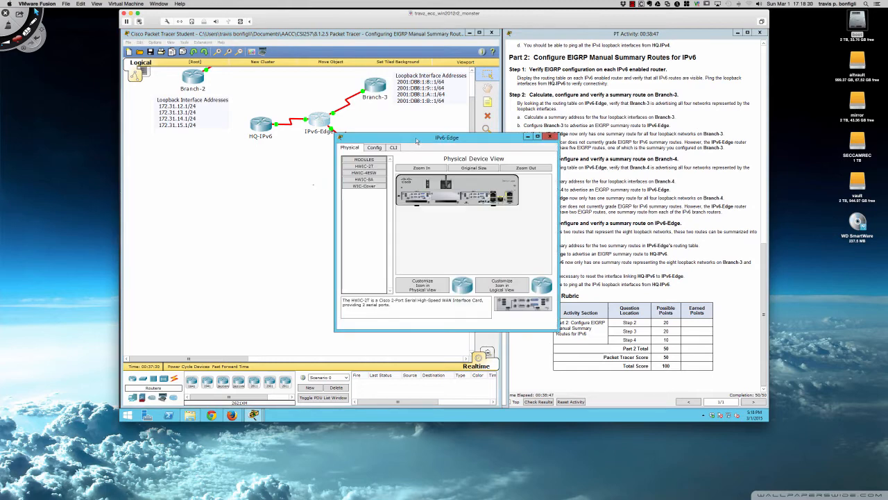
{"action": "left_click_drag", "start_coordinate": [416, 142], "coordinate": [202, 218]}
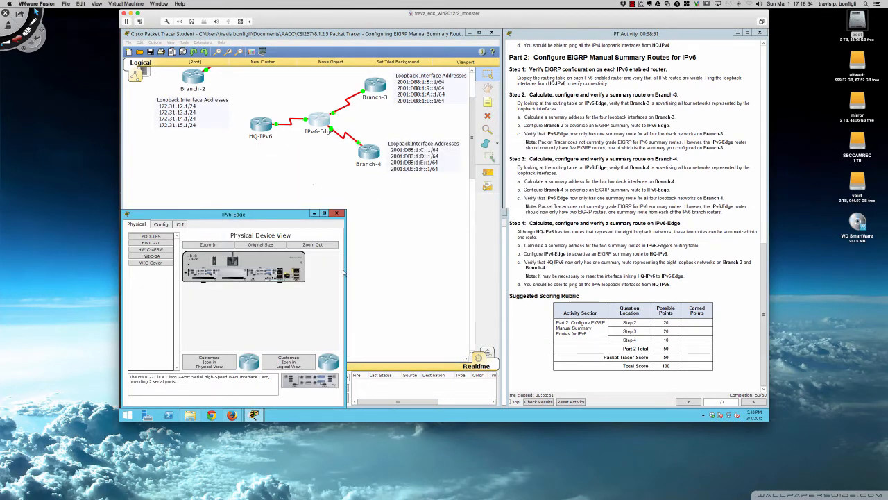
{"action": "left_click_drag", "start_coordinate": [345, 269], "coordinate": [508, 267]}
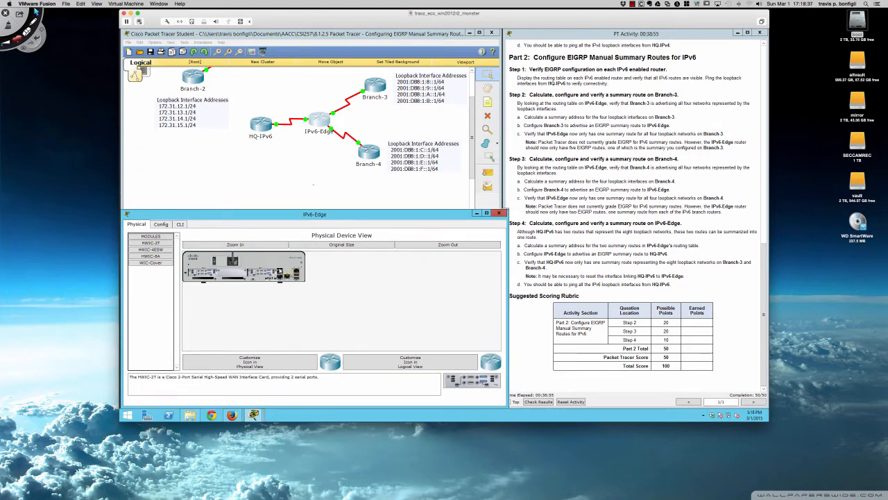
{"action": "left_click", "coordinate": [180, 224]}
{"action": "key", "text": "Return"}
{"action": "key", "text": "Return"}
{"action": "key", "text": "Return"}
{"action": "key", "text": "Return"}
{"action": "key", "text": "Return"}
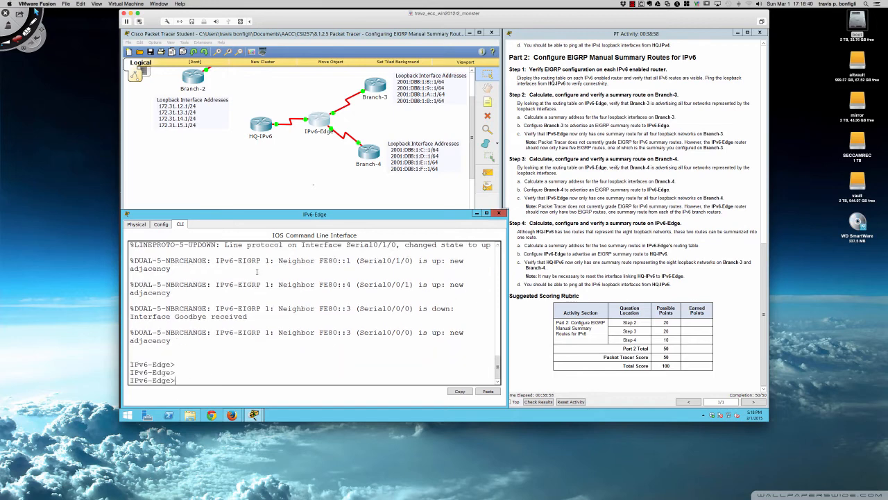
{"action": "type", "text": "en"}
{"action": "key", "text": "Return"}
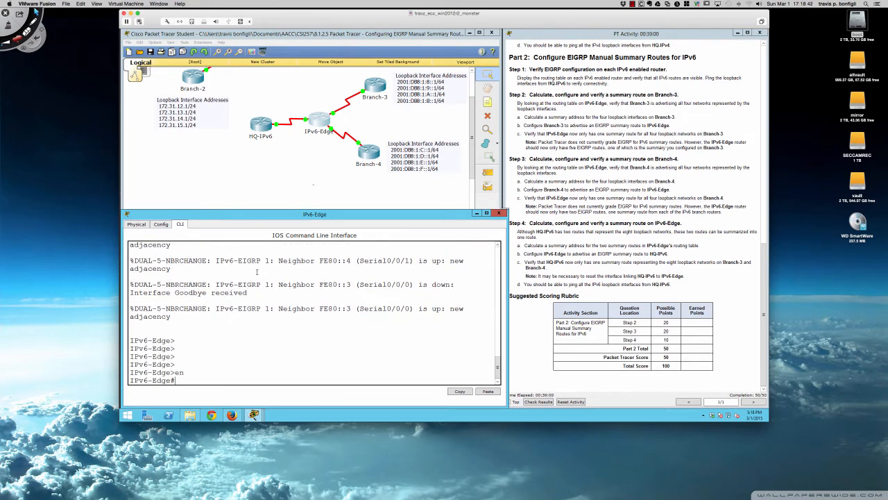
Display IPv6-Edge's IPv4 and IPv6 routing tables and examine the 2001:DB8:1:8::/62 entry and its next hop
{"action": "type", "text": "sh ip route"}
{"action": "key", "text": "Return"}
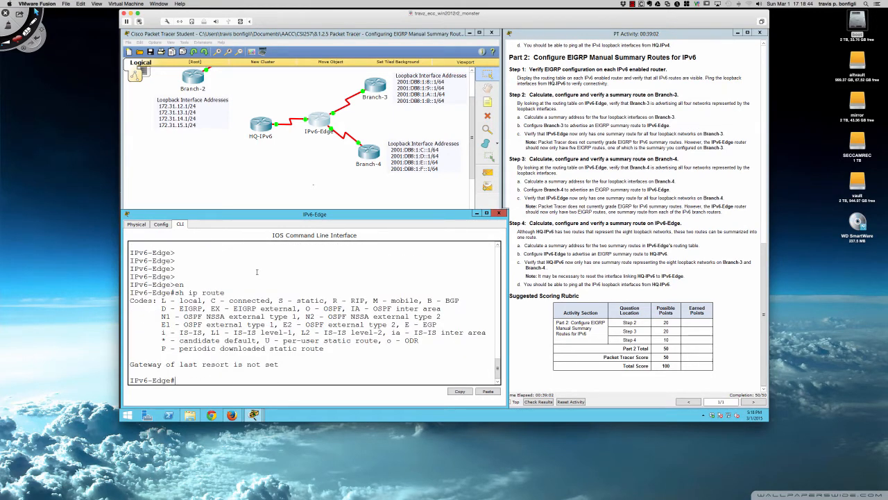
{"action": "type", "text": "sh ipv6 route"}
{"action": "key", "text": "Return"}
{"action": "key", "text": "space"}
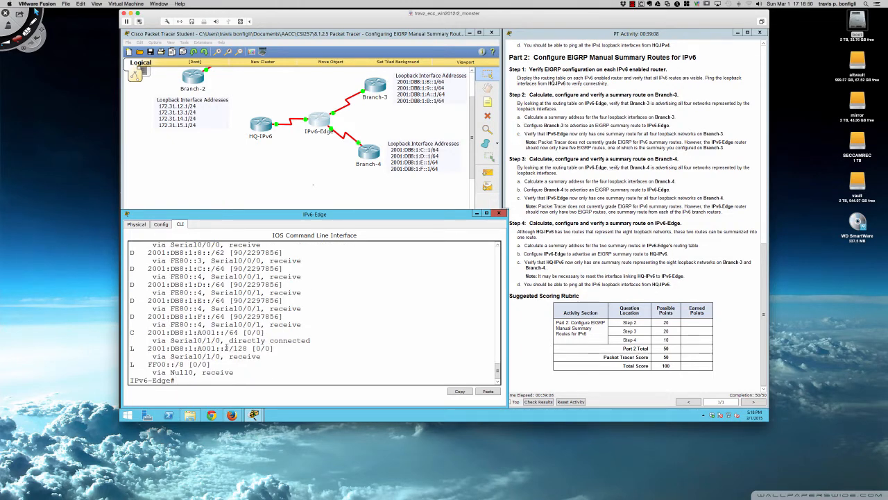
{"action": "scroll", "coordinate": [225, 346], "scroll_direction": "up", "scroll_amount": 2}
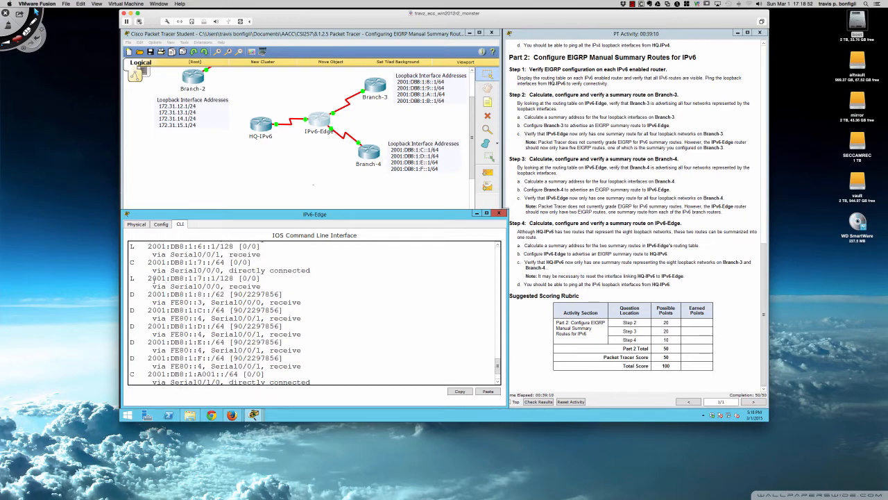
{"action": "left_click_drag", "start_coordinate": [131, 293], "coordinate": [301, 302]}
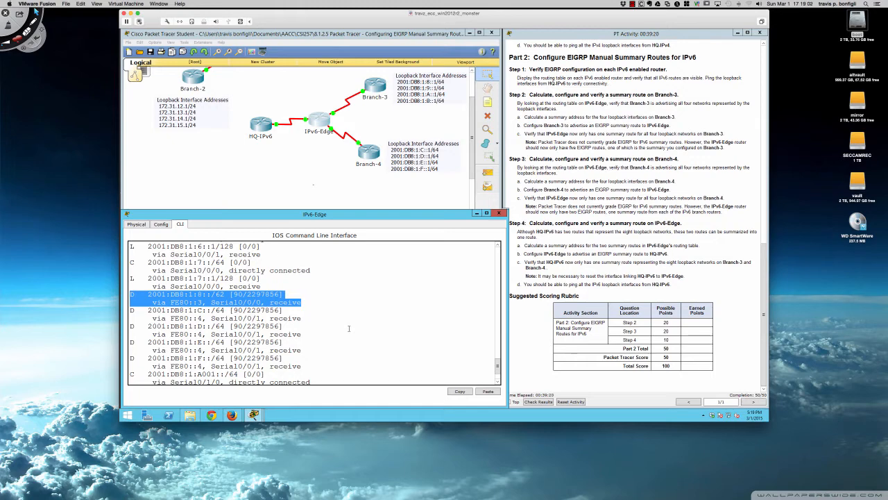
{"action": "left_click", "coordinate": [174, 302]}
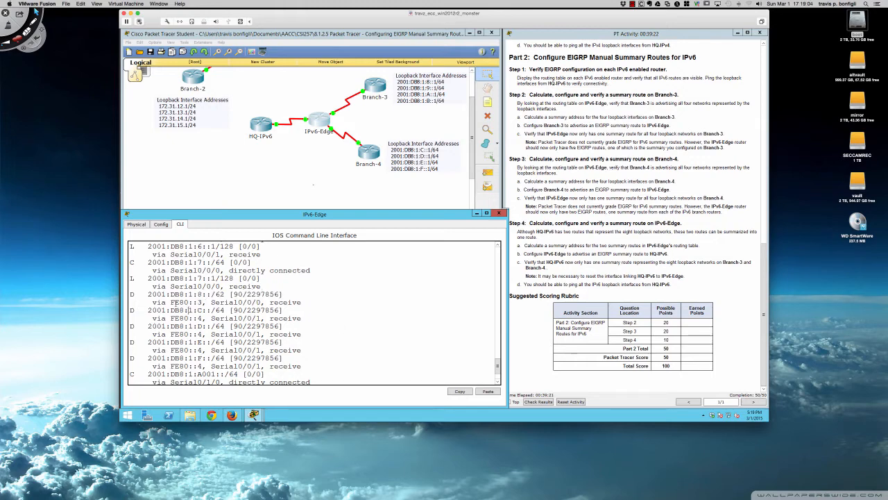
{"action": "left_click_drag", "start_coordinate": [170, 302], "coordinate": [202, 303]}
{"action": "left_click", "coordinate": [374, 292]}
{"action": "scroll", "coordinate": [373, 292], "scroll_direction": "down", "scroll_amount": 2}
Ping Branch-3's loopback addresses 2001:db8:1:8::1 and 2001:db8:1:9::1 from IPv6-Edge
{"action": "type", "text": "ping"}
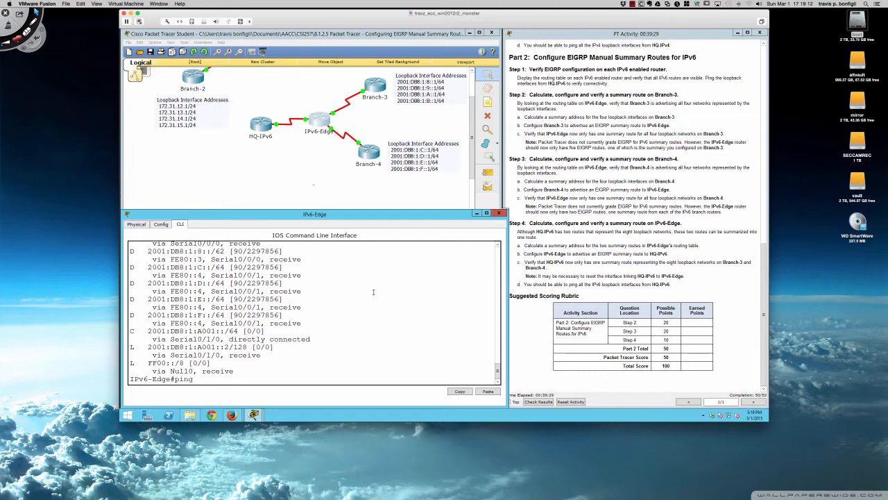
{"action": "type", "text": " 2001:db"}
{"action": "type", "text": "8:1:8::1"}
{"action": "key", "text": "Return"}
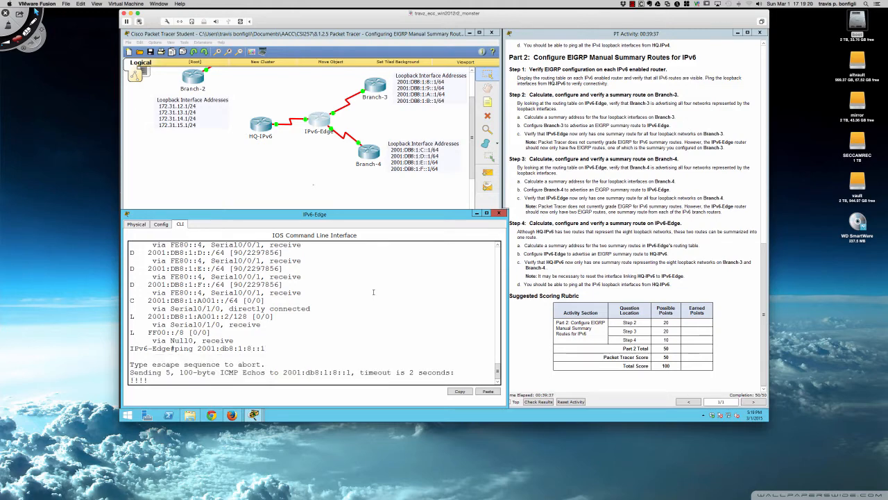
{"action": "key", "text": "Up"}
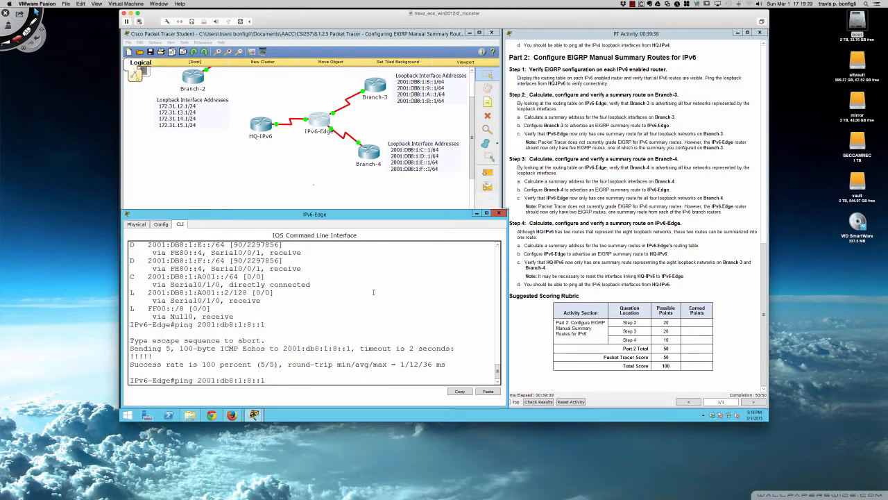
{"action": "key", "text": "BackSpace"}
{"action": "key", "text": "BackSpace"}
{"action": "key", "text": "BackSpace"}
{"action": "key", "text": "BackSpace"}
{"action": "type", "text": "9::1"}
{"action": "key", "text": "Return"}
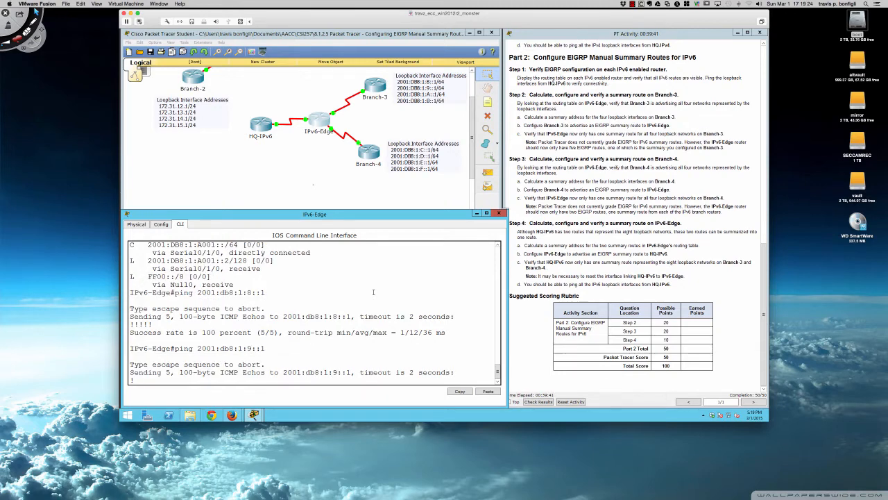
Ping Branch-3's loopback addresses 2001:db8:1:a::1 and 2001:db8:1:b::1 from IPv6-Edge
{"action": "key", "text": "Up"}
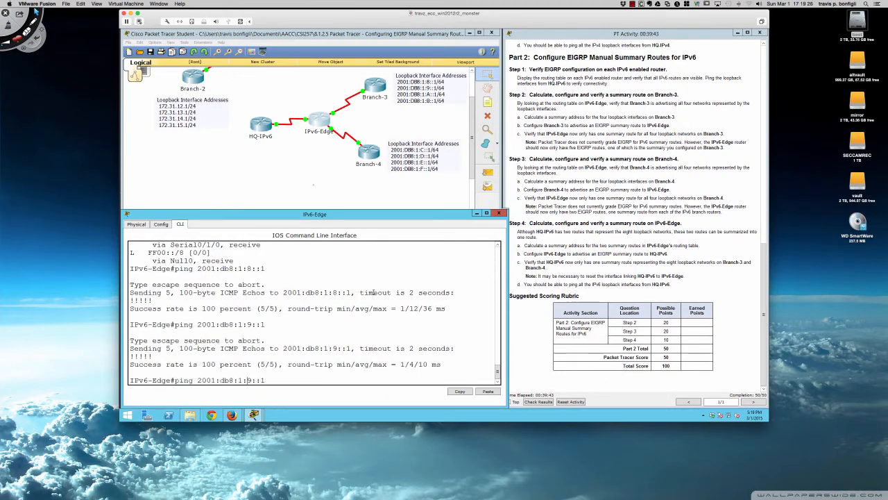
{"action": "key", "text": "Right"}
{"action": "key", "text": "Return"}
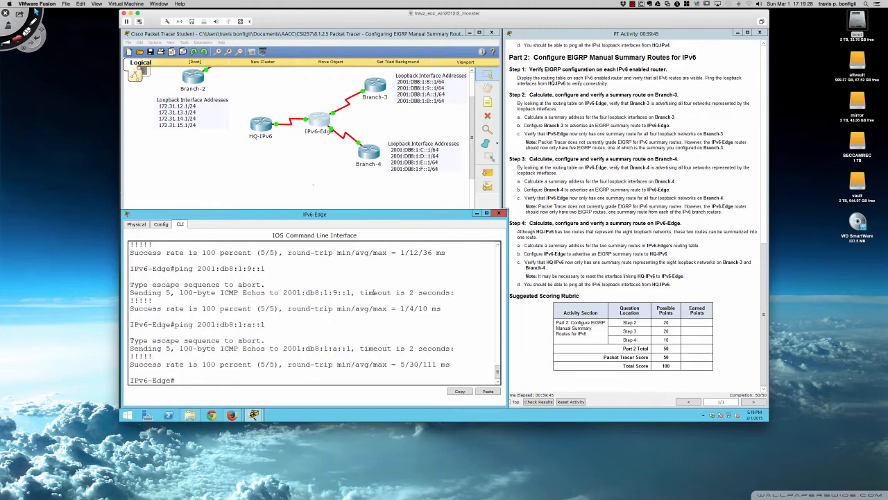
{"action": "key", "text": "Up"}
{"action": "key", "text": "BackSpace"}
{"action": "type", "text": "b"}
{"action": "key", "text": "Return"}
{"action": "key", "text": "Return"}
{"action": "key", "text": "Return"}
{"action": "key", "text": "Return"}
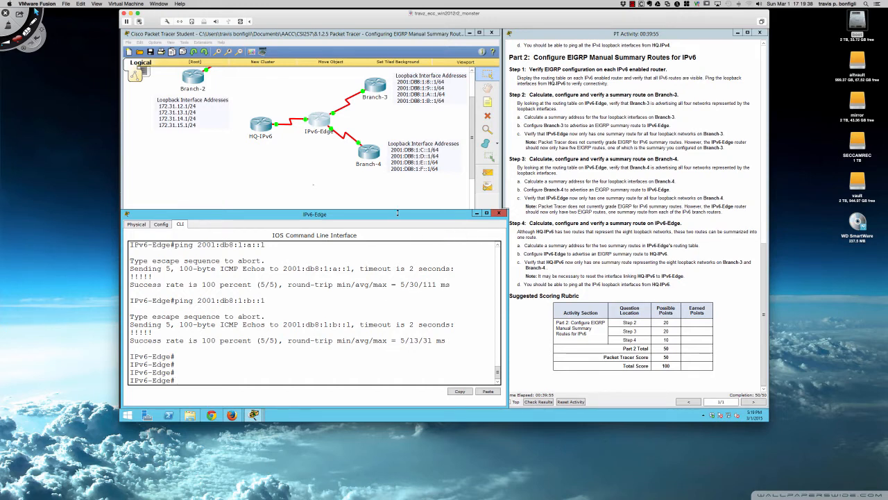
Bring the topology forward, switch to Deskscribble and write 16, 16, 16 and an underlined 48 below Branch-4's loopback addresses
{"action": "left_click", "coordinate": [393, 202]}
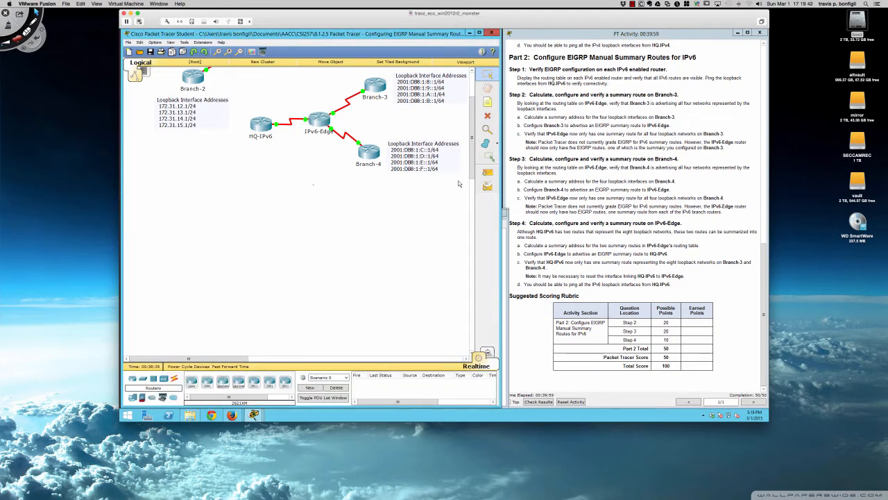
{"action": "key", "text": "super+Tab"}
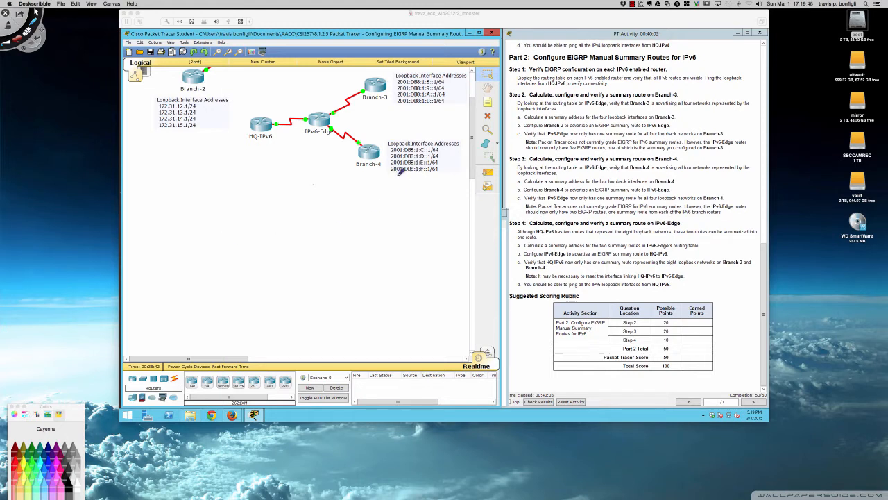
{"action": "left_click_drag", "start_coordinate": [392, 173], "coordinate": [392, 181]}
{"action": "mouse_move", "coordinate": [396, 174]}
{"action": "left_mouse_down"}
{"action": "mouse_move", "coordinate": [414, 177]}
{"action": "mouse_move", "coordinate": [400, 201]}
{"action": "left_mouse_up"}
{"action": "mouse_move", "coordinate": [407, 187]}
{"action": "left_mouse_down"}
{"action": "mouse_move", "coordinate": [404, 197]}
{"action": "mouse_move", "coordinate": [408, 188]}
{"action": "mouse_move", "coordinate": [415, 201]}
{"action": "left_mouse_up"}
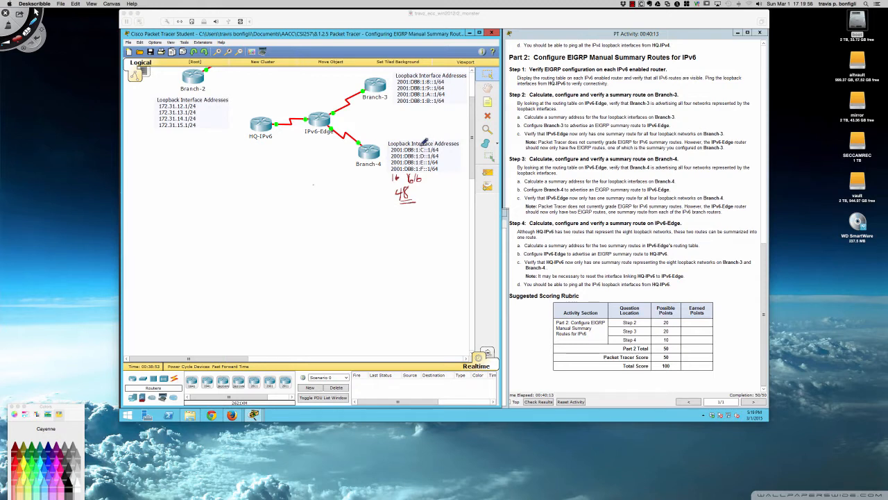
Box the fourth hextets of Branch-4's loopback addresses and write "C = 12 = 1100" in the empty workspace
{"action": "mouse_move", "coordinate": [419, 146]}
{"action": "left_mouse_down"}
{"action": "mouse_move", "coordinate": [419, 168]}
{"action": "mouse_move", "coordinate": [426, 147]}
{"action": "mouse_move", "coordinate": [419, 147]}
{"action": "left_mouse_up"}
{"action": "mouse_move", "coordinate": [138, 225]}
{"action": "left_mouse_down"}
{"action": "mouse_move", "coordinate": [139, 234]}
{"action": "mouse_move", "coordinate": [155, 228]}
{"action": "left_mouse_up"}
{"action": "left_click_drag", "start_coordinate": [143, 233], "coordinate": [194, 224]}
{"action": "left_click_drag", "start_coordinate": [183, 229], "coordinate": [194, 229]}
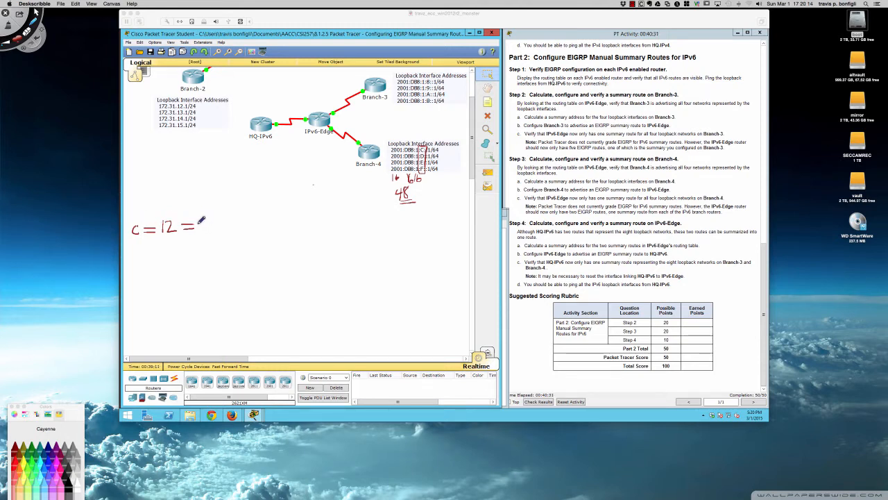
{"action": "left_click_drag", "start_coordinate": [202, 220], "coordinate": [202, 232]}
{"action": "mouse_move", "coordinate": [209, 220]}
{"action": "left_mouse_down"}
{"action": "mouse_move", "coordinate": [209, 232]}
{"action": "mouse_move", "coordinate": [230, 220]}
{"action": "left_mouse_up"}
Write "D = 13 = 1101" and "E = 14 = 1110" as two rows below the C conversion
{"action": "mouse_move", "coordinate": [131, 243]}
{"action": "left_mouse_down"}
{"action": "mouse_move", "coordinate": [141, 244]}
{"action": "mouse_move", "coordinate": [131, 258]}
{"action": "mouse_move", "coordinate": [156, 246]}
{"action": "mouse_move", "coordinate": [166, 255]}
{"action": "left_mouse_up"}
{"action": "mouse_move", "coordinate": [171, 237]}
{"action": "left_mouse_down"}
{"action": "mouse_move", "coordinate": [181, 243]}
{"action": "mouse_move", "coordinate": [172, 255]}
{"action": "mouse_move", "coordinate": [195, 244]}
{"action": "left_mouse_up"}
{"action": "left_click_drag", "start_coordinate": [184, 250], "coordinate": [205, 252]}
{"action": "mouse_move", "coordinate": [214, 238]}
{"action": "left_mouse_down"}
{"action": "mouse_move", "coordinate": [214, 252]}
{"action": "mouse_move", "coordinate": [226, 239]}
{"action": "mouse_move", "coordinate": [237, 251]}
{"action": "left_mouse_up"}
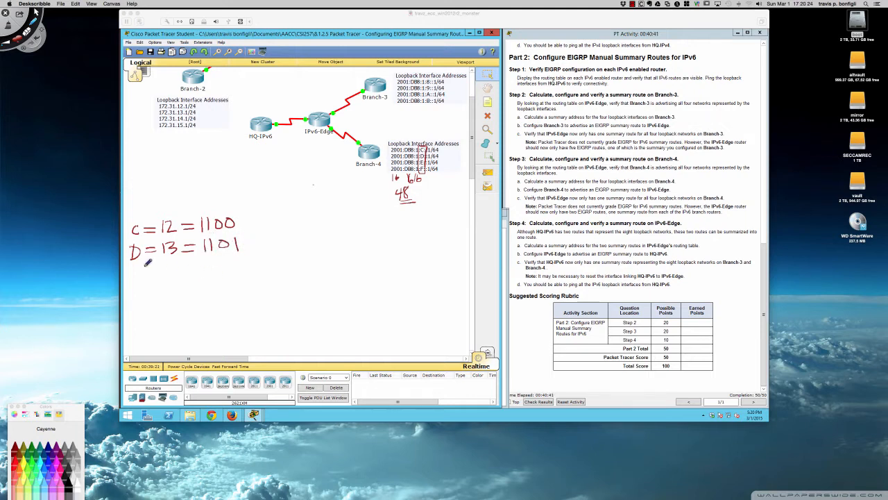
{"action": "mouse_move", "coordinate": [137, 266]}
{"action": "left_mouse_down"}
{"action": "mouse_move", "coordinate": [129, 279]}
{"action": "mouse_move", "coordinate": [157, 267]}
{"action": "left_mouse_up"}
{"action": "left_click_drag", "start_coordinate": [146, 275], "coordinate": [182, 270]}
{"action": "left_click_drag", "start_coordinate": [178, 262], "coordinate": [177, 276]}
{"action": "left_click_drag", "start_coordinate": [185, 267], "coordinate": [215, 268]}
{"action": "mouse_move", "coordinate": [225, 255]}
{"action": "left_mouse_down"}
{"action": "mouse_move", "coordinate": [224, 268]}
{"action": "mouse_move", "coordinate": [239, 257]}
{"action": "left_mouse_up"}
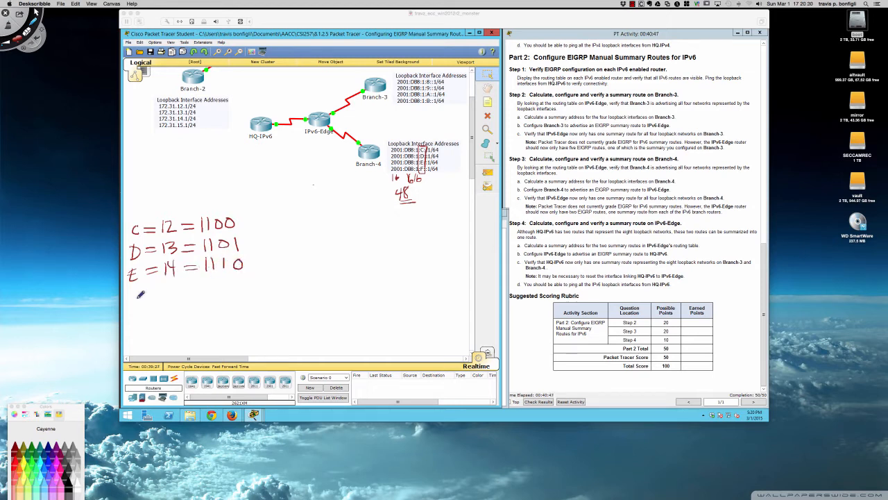
Write "F = 15 = 1111" below the E row, underline its first two bits and draw a vertical line after the second bit column
{"action": "mouse_move", "coordinate": [135, 291]}
{"action": "left_mouse_down"}
{"action": "mouse_move", "coordinate": [133, 308]}
{"action": "mouse_move", "coordinate": [146, 290]}
{"action": "left_mouse_up"}
{"action": "left_click_drag", "start_coordinate": [134, 299], "coordinate": [162, 294]}
{"action": "left_click_drag", "start_coordinate": [154, 300], "coordinate": [170, 300]}
{"action": "left_click_drag", "start_coordinate": [175, 285], "coordinate": [175, 299]}
{"action": "left_click_drag", "start_coordinate": [176, 284], "coordinate": [201, 286]}
{"action": "left_click_drag", "start_coordinate": [190, 292], "coordinate": [214, 293]}
{"action": "mouse_move", "coordinate": [224, 278]}
{"action": "left_mouse_down"}
{"action": "mouse_move", "coordinate": [224, 292]}
{"action": "mouse_move", "coordinate": [244, 292]}
{"action": "left_mouse_up"}
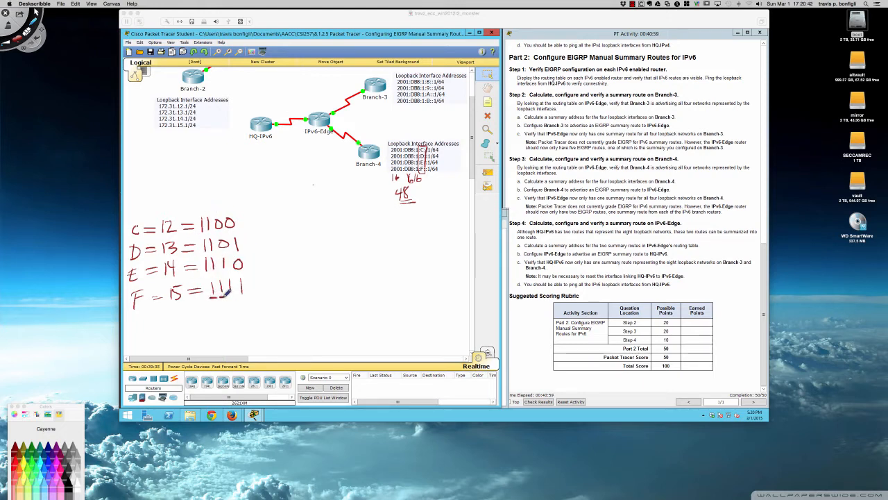
{"action": "left_click_drag", "start_coordinate": [208, 201], "coordinate": [228, 304]}
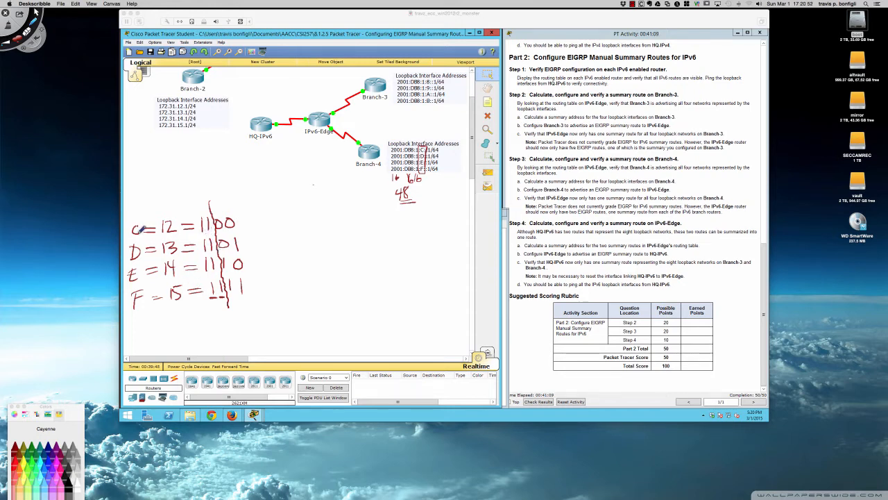
Draw an arrow from the F row and write the expanded hextets 000C, 000D, 000E and 000F, with 0000 below the first zero
{"action": "mouse_move", "coordinate": [135, 312]}
{"action": "left_mouse_down"}
{"action": "mouse_move", "coordinate": [164, 333]}
{"action": "mouse_move", "coordinate": [158, 324]}
{"action": "left_mouse_up"}
{"action": "mouse_move", "coordinate": [173, 329]}
{"action": "left_mouse_down"}
{"action": "mouse_move", "coordinate": [276, 321]}
{"action": "mouse_move", "coordinate": [288, 328]}
{"action": "mouse_move", "coordinate": [310, 317]}
{"action": "mouse_move", "coordinate": [326, 326]}
{"action": "mouse_move", "coordinate": [400, 323]}
{"action": "left_mouse_up"}
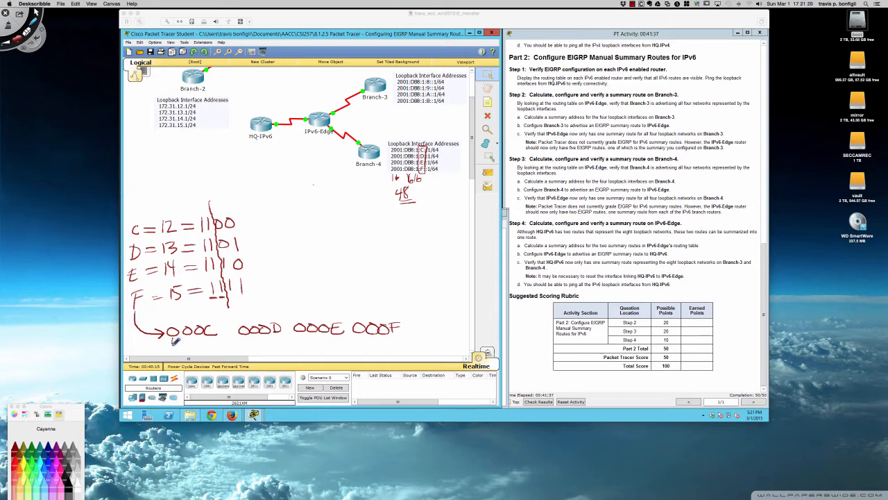
{"action": "left_click_drag", "start_coordinate": [170, 344], "coordinate": [183, 345]}
Underline the two common bits again, write a circled 14 below 000C, and extend the 48 to "48 + 14 = 62" with "/62" underneath
{"action": "mouse_move", "coordinate": [215, 298]}
{"action": "left_mouse_down"}
{"action": "mouse_move", "coordinate": [229, 296]}
{"action": "mouse_move", "coordinate": [211, 302]}
{"action": "mouse_move", "coordinate": [220, 344]}
{"action": "mouse_move", "coordinate": [228, 337]}
{"action": "left_mouse_up"}
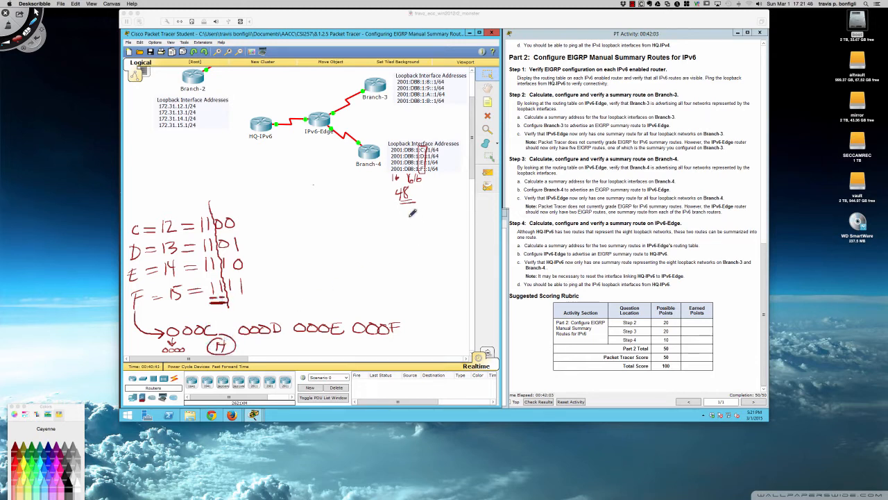
{"action": "mouse_move", "coordinate": [412, 192]}
{"action": "left_mouse_down"}
{"action": "mouse_move", "coordinate": [423, 191]}
{"action": "mouse_move", "coordinate": [417, 198]}
{"action": "left_mouse_up"}
{"action": "mouse_move", "coordinate": [427, 184]}
{"action": "left_mouse_down"}
{"action": "mouse_move", "coordinate": [428, 195]}
{"action": "mouse_move", "coordinate": [449, 182]}
{"action": "mouse_move", "coordinate": [460, 188]}
{"action": "mouse_move", "coordinate": [417, 221]}
{"action": "mouse_move", "coordinate": [458, 217]}
{"action": "left_mouse_up"}
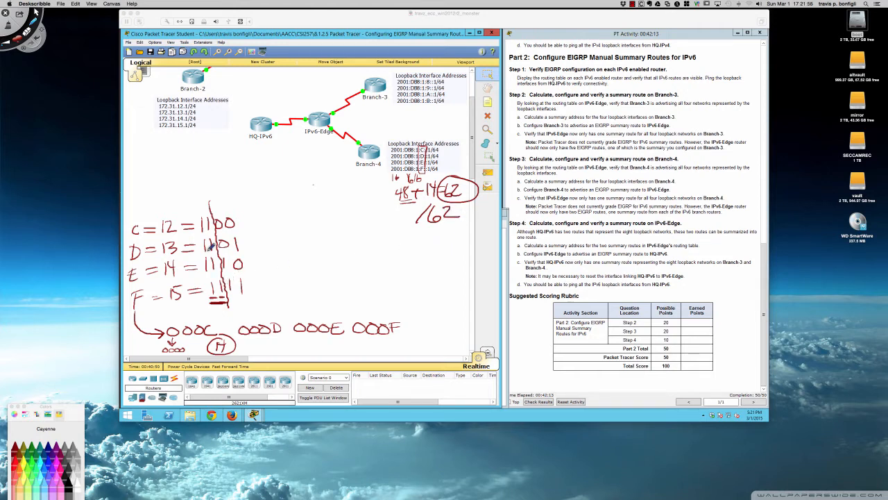
Circle the first two bit columns of the four binary rows and draw an arrow from the rows to a written 12
{"action": "left_click_drag", "start_coordinate": [249, 247], "coordinate": [268, 245]}
{"action": "mouse_move", "coordinate": [248, 253]}
{"action": "left_mouse_down"}
{"action": "mouse_move", "coordinate": [269, 251]}
{"action": "mouse_move", "coordinate": [270, 260]}
{"action": "left_mouse_up"}
{"action": "mouse_move", "coordinate": [248, 248]}
{"action": "left_mouse_down"}
{"action": "mouse_move", "coordinate": [276, 245]}
{"action": "mouse_move", "coordinate": [272, 255]}
{"action": "left_mouse_up"}
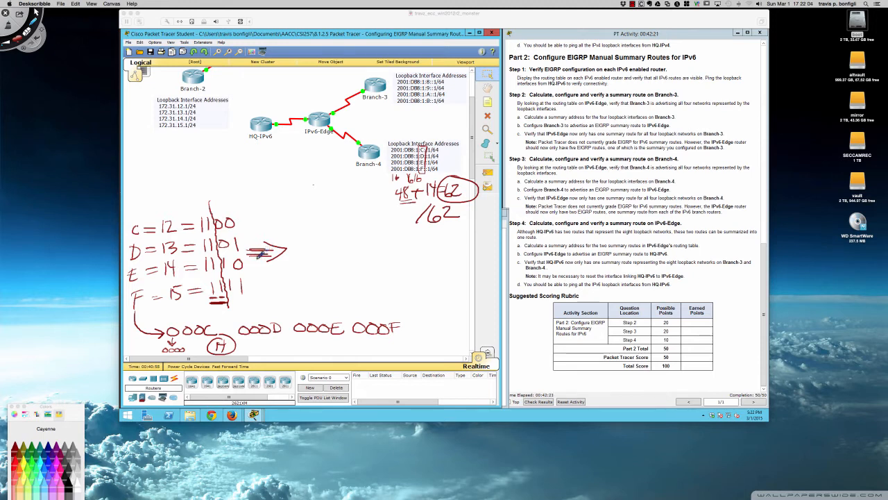
{"action": "mouse_move", "coordinate": [200, 185]}
{"action": "left_mouse_down"}
{"action": "mouse_move", "coordinate": [200, 214]}
{"action": "mouse_move", "coordinate": [211, 204]}
{"action": "mouse_move", "coordinate": [198, 272]}
{"action": "mouse_move", "coordinate": [226, 302]}
{"action": "mouse_move", "coordinate": [229, 263]}
{"action": "left_mouse_up"}
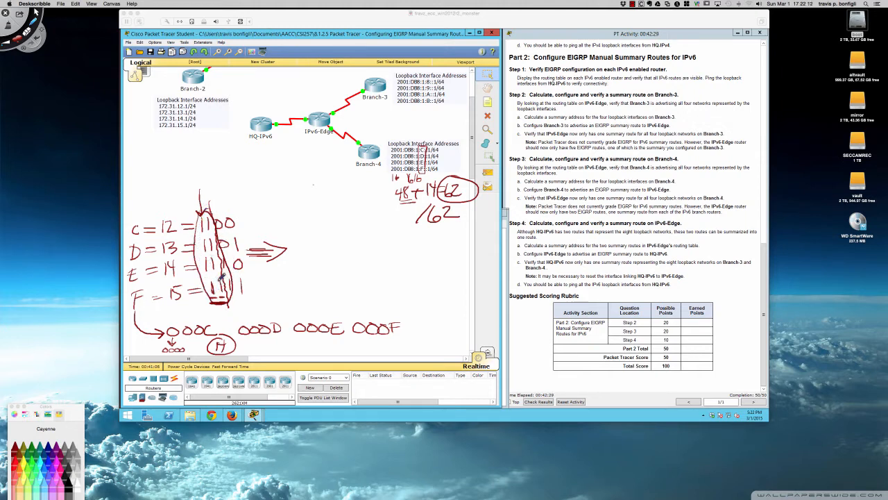
{"action": "left_click_drag", "start_coordinate": [299, 243], "coordinate": [299, 256]}
{"action": "left_click_drag", "start_coordinate": [304, 245], "coordinate": [320, 256]}
Write the address "2001:DB8:1:12::/62" below the 12 and cross it out
{"action": "mouse_move", "coordinate": [261, 276]}
{"action": "left_mouse_down"}
{"action": "mouse_move", "coordinate": [338, 281]}
{"action": "mouse_move", "coordinate": [390, 269]}
{"action": "mouse_move", "coordinate": [416, 281]}
{"action": "left_mouse_up"}
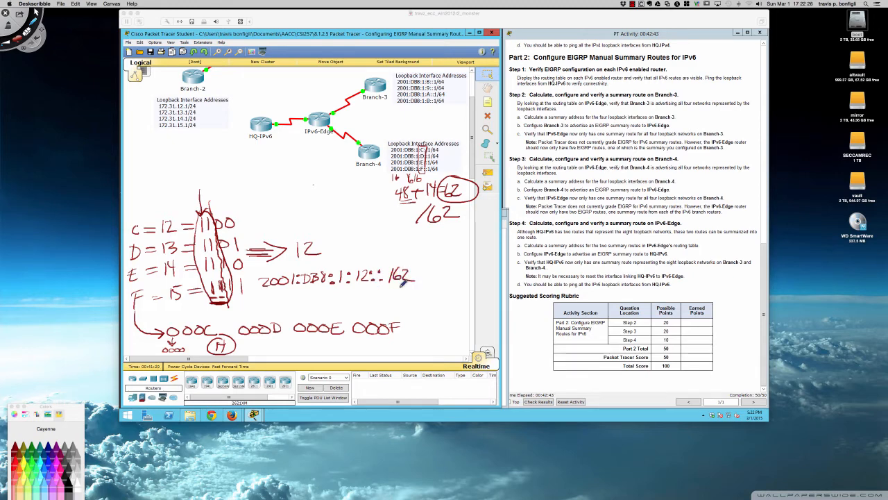
{"action": "left_click_drag", "start_coordinate": [324, 250], "coordinate": [363, 288]}
{"action": "left_click_drag", "start_coordinate": [355, 251], "coordinate": [318, 291]}
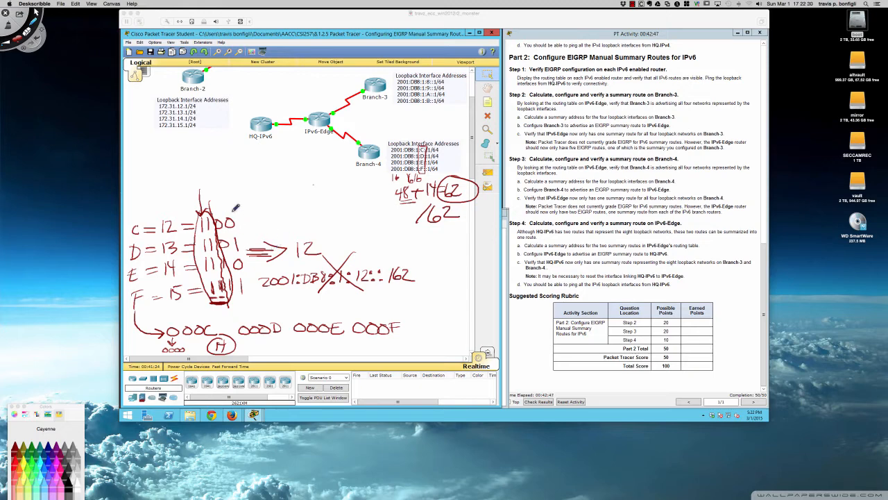
Label the conversion Binary, Decimal and HEX, underline the 12, and add an arrow from it to the hex digit C
{"action": "mouse_move", "coordinate": [208, 208]}
{"action": "left_mouse_down"}
{"action": "mouse_move", "coordinate": [334, 223]}
{"action": "mouse_move", "coordinate": [340, 216]}
{"action": "mouse_move", "coordinate": [363, 249]}
{"action": "left_mouse_up"}
{"action": "mouse_move", "coordinate": [387, 212]}
{"action": "left_mouse_down"}
{"action": "mouse_move", "coordinate": [388, 227]}
{"action": "mouse_move", "coordinate": [416, 225]}
{"action": "left_mouse_up"}
{"action": "left_click_drag", "start_coordinate": [416, 212], "coordinate": [405, 226]}
{"action": "left_click_drag", "start_coordinate": [294, 254], "coordinate": [319, 261]}
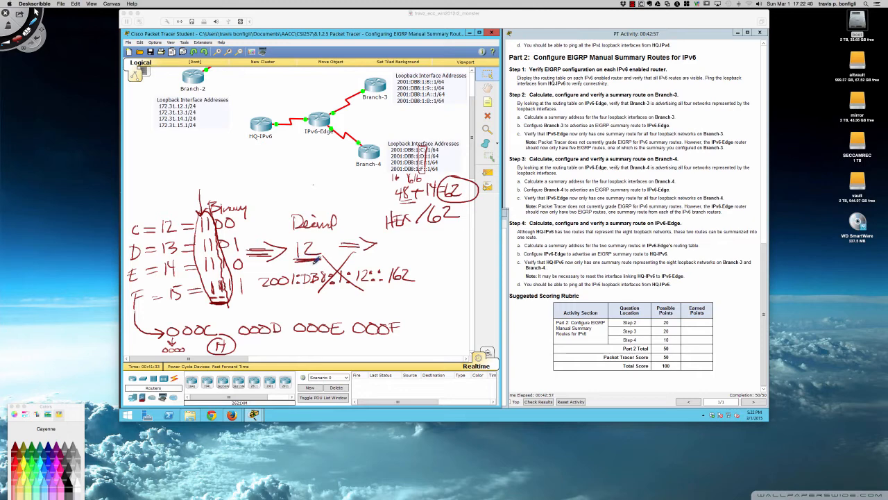
{"action": "left_click_drag", "start_coordinate": [414, 236], "coordinate": [416, 247]}
Write the summary address "2001:DB8:1:C::/62" below the crossed-out one and draw a box around it
{"action": "mouse_move", "coordinate": [271, 298]}
{"action": "left_mouse_down"}
{"action": "mouse_move", "coordinate": [326, 305]}
{"action": "mouse_move", "coordinate": [361, 295]}
{"action": "mouse_move", "coordinate": [374, 305]}
{"action": "mouse_move", "coordinate": [378, 295]}
{"action": "mouse_move", "coordinate": [381, 305]}
{"action": "mouse_move", "coordinate": [396, 291]}
{"action": "mouse_move", "coordinate": [399, 307]}
{"action": "left_mouse_up"}
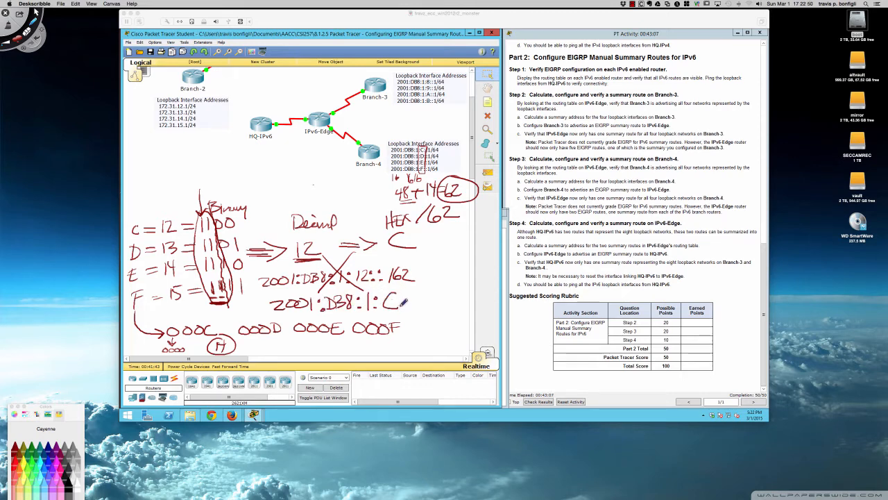
{"action": "left_click", "coordinate": [403, 296]}
{"action": "left_click", "coordinate": [403, 303]}
{"action": "left_click", "coordinate": [409, 295]}
{"action": "left_click", "coordinate": [410, 303]}
{"action": "mouse_move", "coordinate": [433, 290]}
{"action": "left_mouse_down"}
{"action": "mouse_move", "coordinate": [425, 308]}
{"action": "mouse_move", "coordinate": [453, 307]}
{"action": "left_mouse_up"}
{"action": "mouse_move", "coordinate": [450, 283]}
{"action": "left_mouse_down"}
{"action": "mouse_move", "coordinate": [304, 280]}
{"action": "mouse_move", "coordinate": [264, 309]}
{"action": "mouse_move", "coordinate": [415, 318]}
{"action": "mouse_move", "coordinate": [458, 311]}
{"action": "mouse_move", "coordinate": [455, 285]}
{"action": "left_mouse_up"}
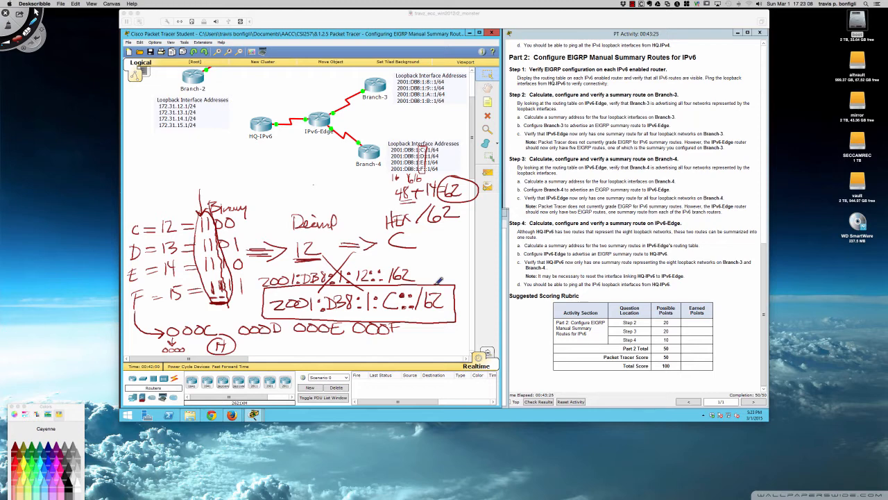
Clear all the drawn annotations and switch from Deskscribble back to Packet Tracer
{"action": "key", "text": "Delete"}
{"action": "key", "text": "Escape"}
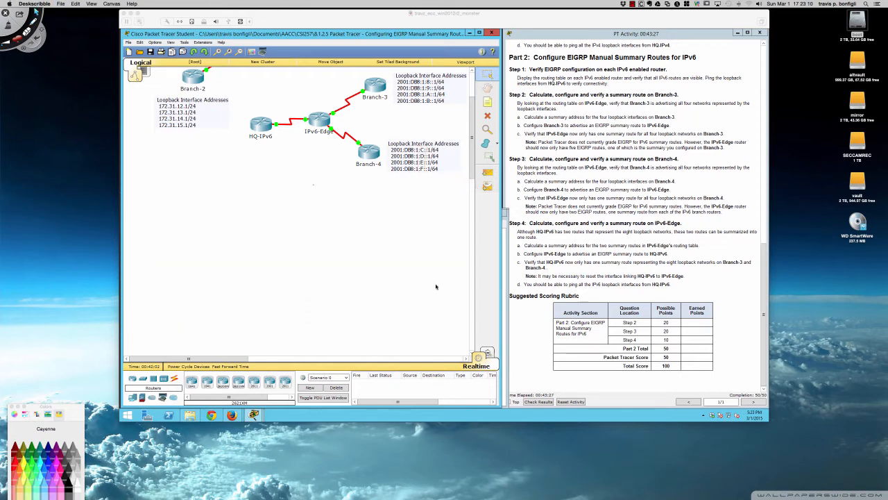
{"action": "left_click", "coordinate": [446, 227]}
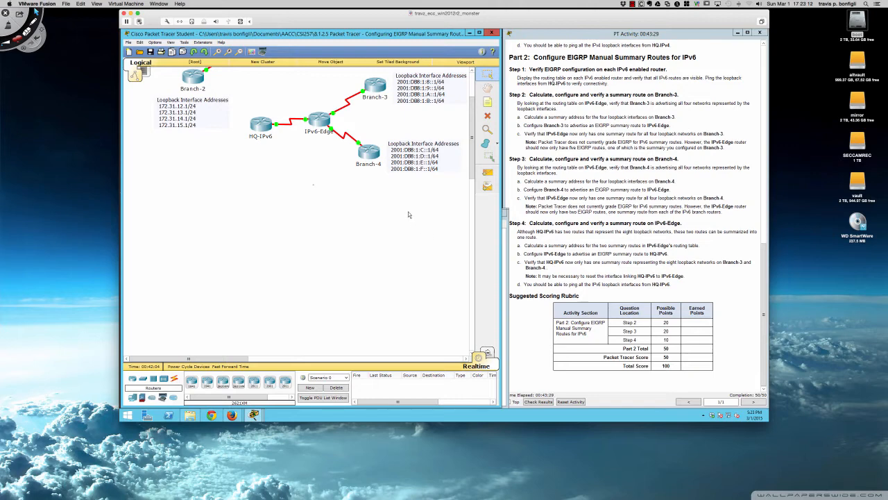
Open Branch-4's command line and enlarge its window below the topology so the loopback addresses stay in view
{"action": "left_click", "coordinate": [368, 152]}
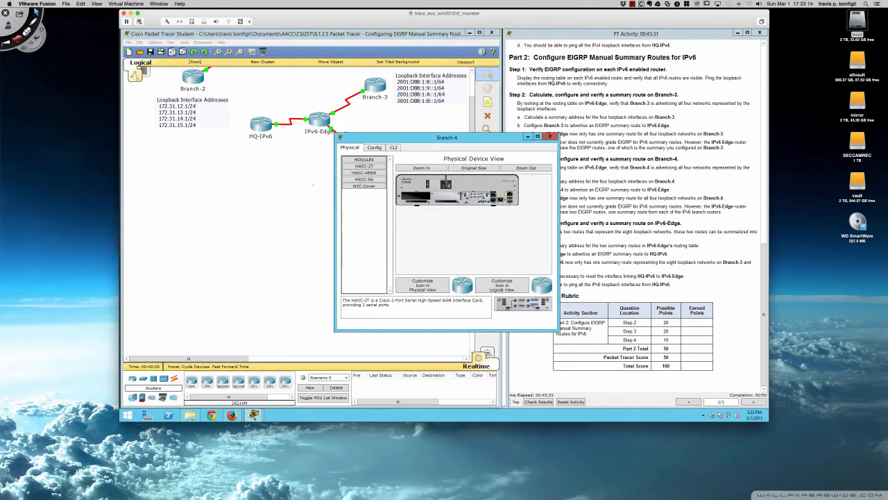
{"action": "left_click_drag", "start_coordinate": [425, 142], "coordinate": [214, 217]}
{"action": "left_click_drag", "start_coordinate": [346, 271], "coordinate": [507, 271]}
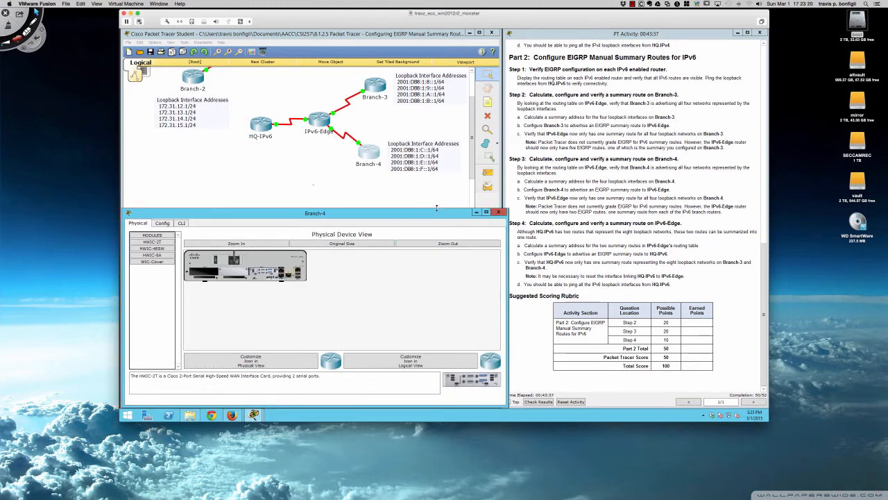
{"action": "left_click_drag", "start_coordinate": [444, 213], "coordinate": [432, 177]}
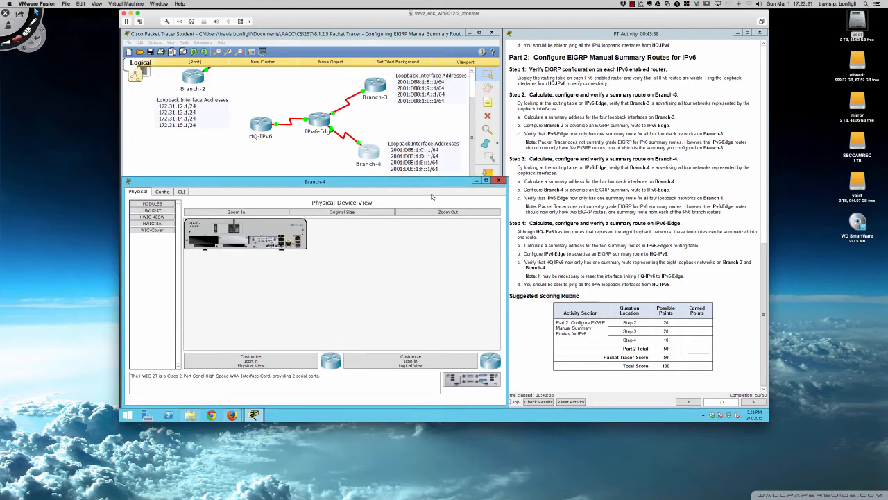
{"action": "left_click", "coordinate": [181, 192]}
{"action": "key", "text": "Return"}
{"action": "key", "text": "Return"}
{"action": "key", "text": "Return"}
{"action": "key", "text": "Return"}
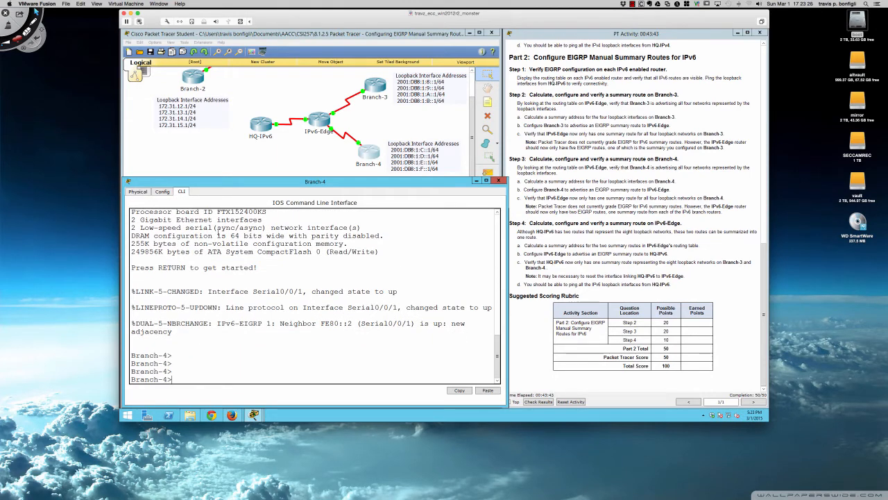
Enter privileged mode and global configuration mode on Branch-4 with en and conf t
{"action": "type", "text": "en"}
{"action": "key", "text": "Return"}
{"action": "type", "text": "conf t"}
{"action": "key", "text": "Return"}
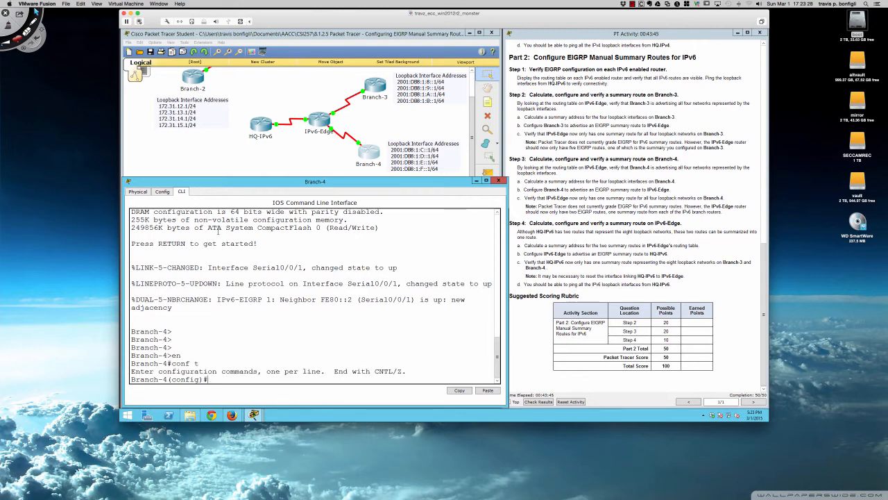
{"action": "key", "text": "Return"}
{"action": "key", "text": "Return"}
{"action": "key", "text": "Return"}
{"action": "key", "text": "Return"}
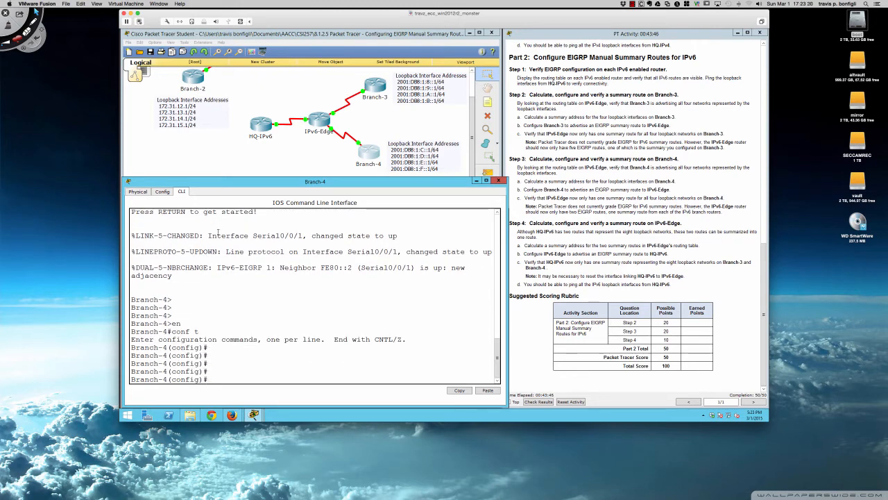
List Branch-4's IPv6 interfaces in brief from configuration mode with "do sh ipv6 int bri"
{"action": "type", "text": "do sh ip int"}
{"action": "key", "text": "BackSpace"}
{"action": "key", "text": "BackSpace"}
{"action": "key", "text": "BackSpace"}
{"action": "type", "text": "v6 int bri"}
{"action": "key", "text": "Return"}
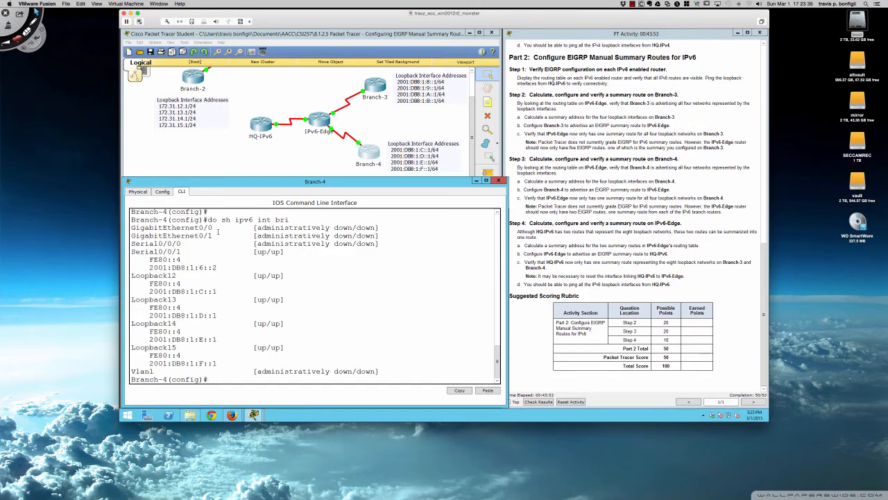
Highlight Branch-4's Serial0/0/1 entry in the interface list and enter its configuration mode with "int s0/0/1"
{"action": "left_click_drag", "start_coordinate": [131, 251], "coordinate": [235, 259]}
{"action": "left_click", "coordinate": [242, 262]}
{"action": "type", "text": "int s0/0/1"}
{"action": "key", "text": "Return"}
{"action": "key", "text": "Return"}
{"action": "key", "text": "Return"}
{"action": "key", "text": "Return"}
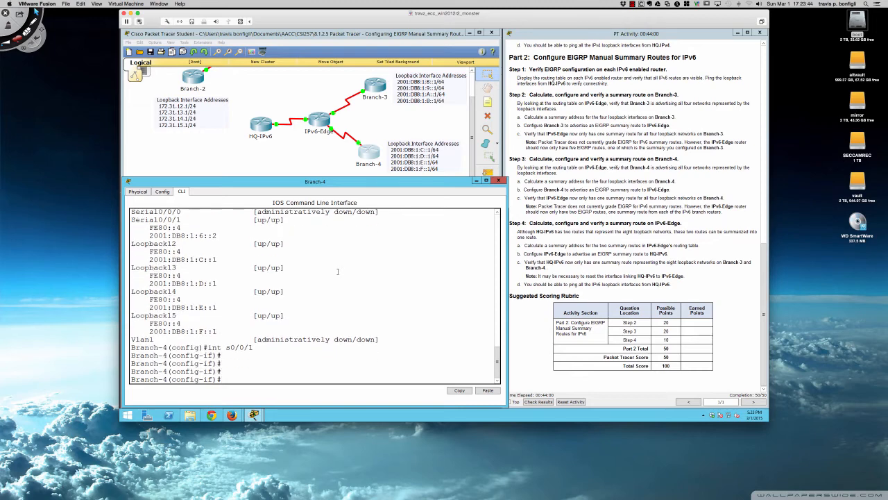
Configure the IPv6 summary address 2001:db8:1:c::/62 for EIGRP 1 on Branch-4's Serial0/0/1, checking the prefix syntax with the built-in help
{"action": "type", "text": "ipv6 summ"}
{"action": "key", "text": "Tab"}
{"action": "type", "text": "eig"}
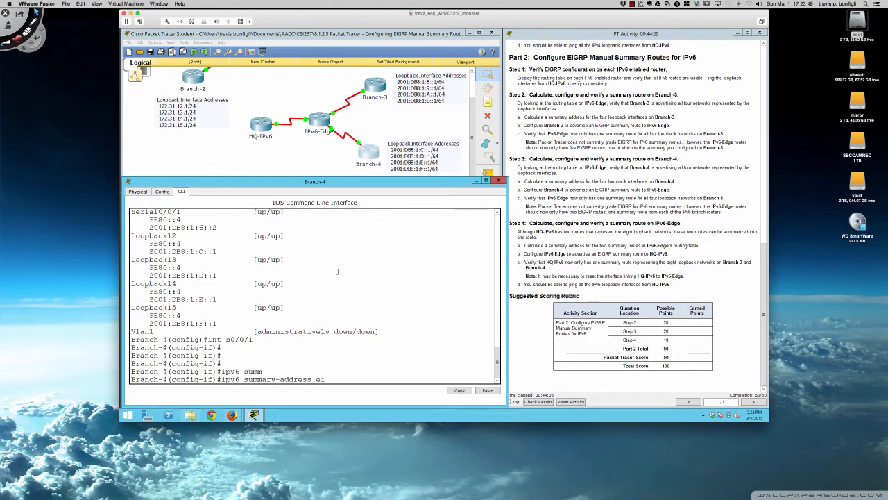
{"action": "key", "text": "Tab"}
{"action": "type", "text": "1 "}
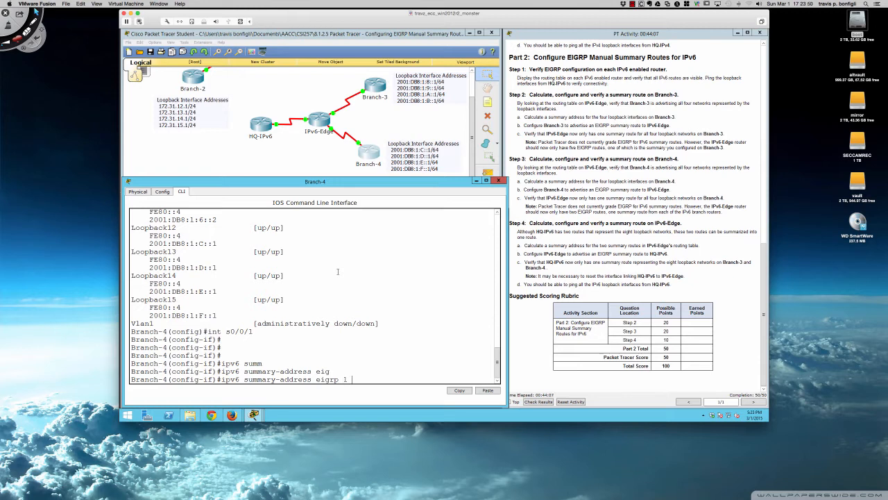
{"action": "type", "text": "?"}
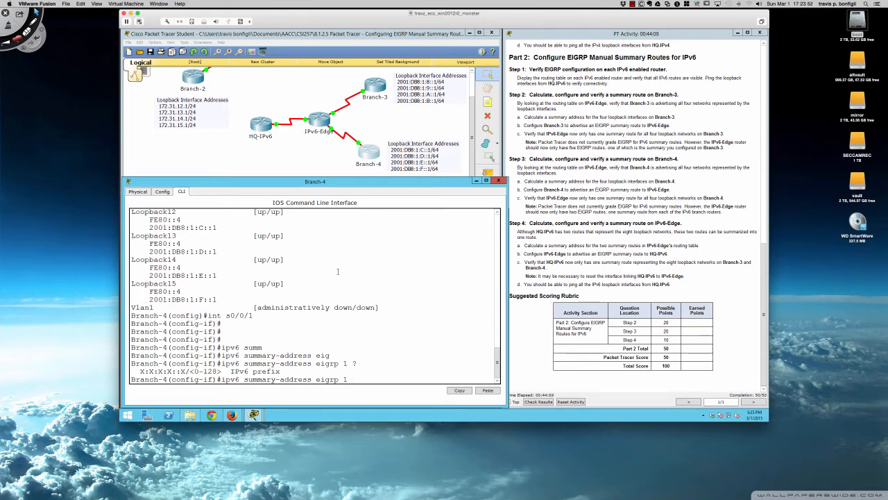
{"action": "type", "text": "2001:db8:1:c::/62"}
{"action": "key", "text": "Return"}
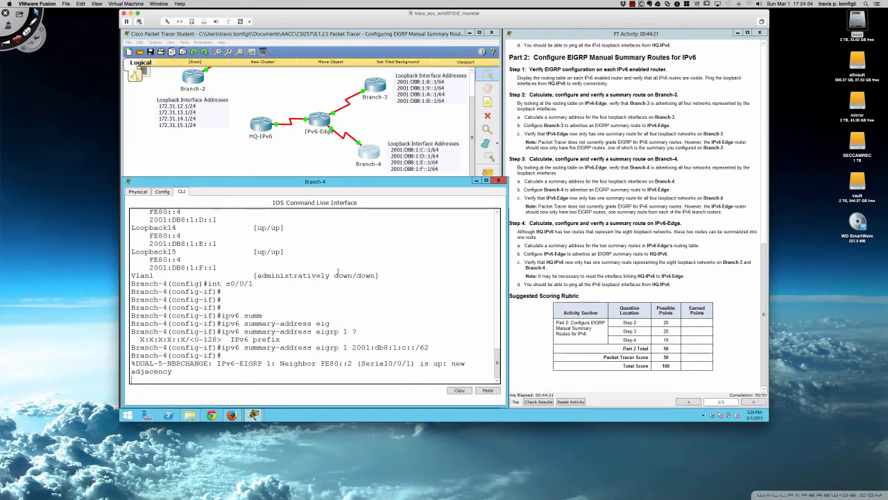
{"action": "key", "text": "Return"}
{"action": "key", "text": "Return"}
{"action": "key", "text": "Return"}
{"action": "key", "text": "Return"}
{"action": "key", "text": "Return"}
{"action": "key", "text": "Return"}
{"action": "key", "text": "Return"}
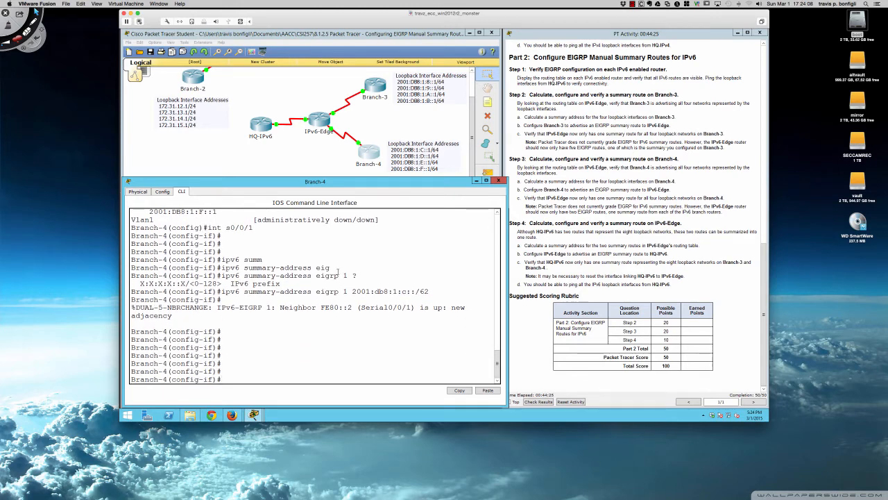
Open IPv6-Edge's command line, enlarge its window and bring up a fresh prompt
{"action": "left_click", "coordinate": [315, 124]}
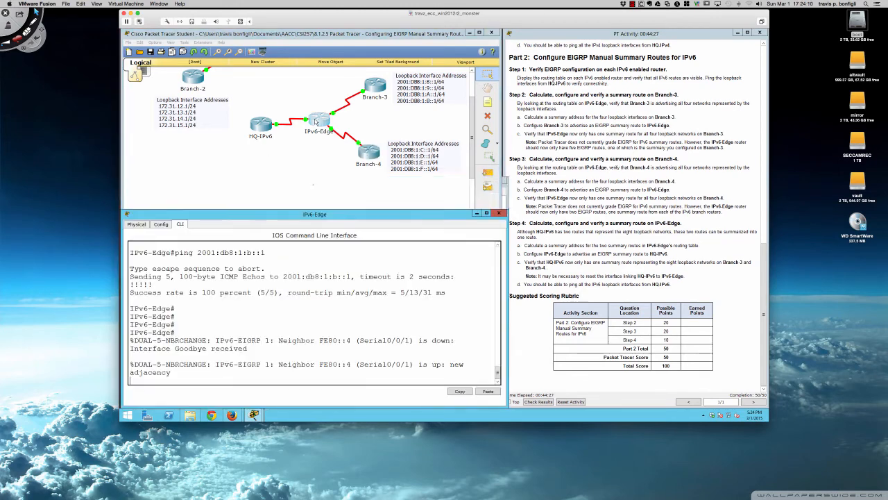
{"action": "left_click_drag", "start_coordinate": [328, 154], "coordinate": [329, 172]}
{"action": "key", "text": "Return"}
{"action": "key", "text": "Return"}
{"action": "key", "text": "Return"}
{"action": "key", "text": "Return"}
{"action": "key", "text": "Return"}
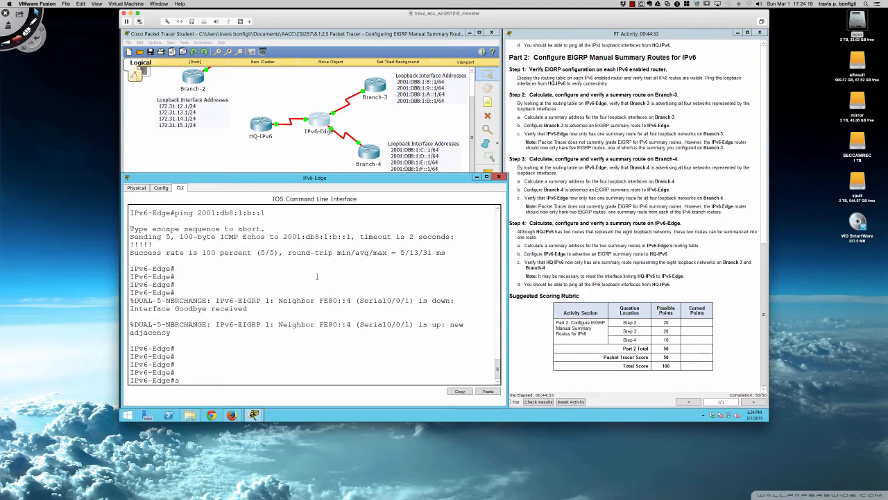
Display IPv6-Edge's routing table with "sh ipv6 route" and highlight the two EIGRP summary routes
{"action": "type", "text": "sh ipv6 route"}
{"action": "key", "text": "Return"}
{"action": "key", "text": "space"}
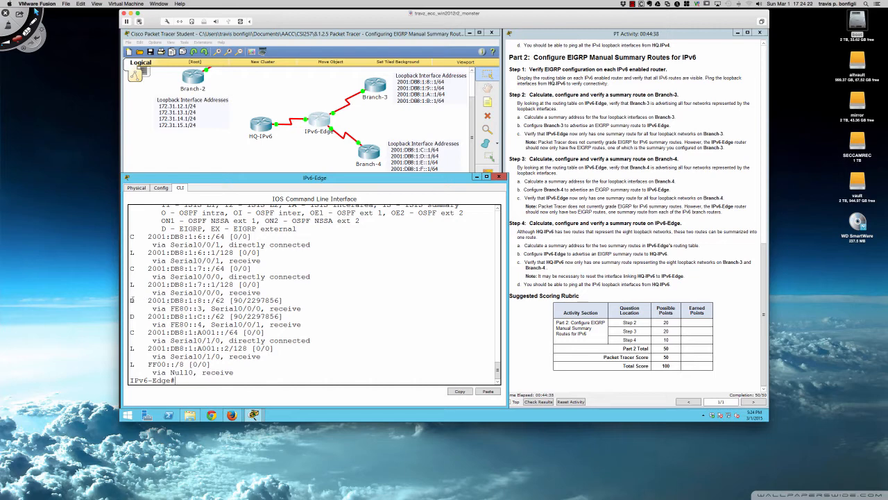
{"action": "left_click_drag", "start_coordinate": [132, 299], "coordinate": [310, 323]}
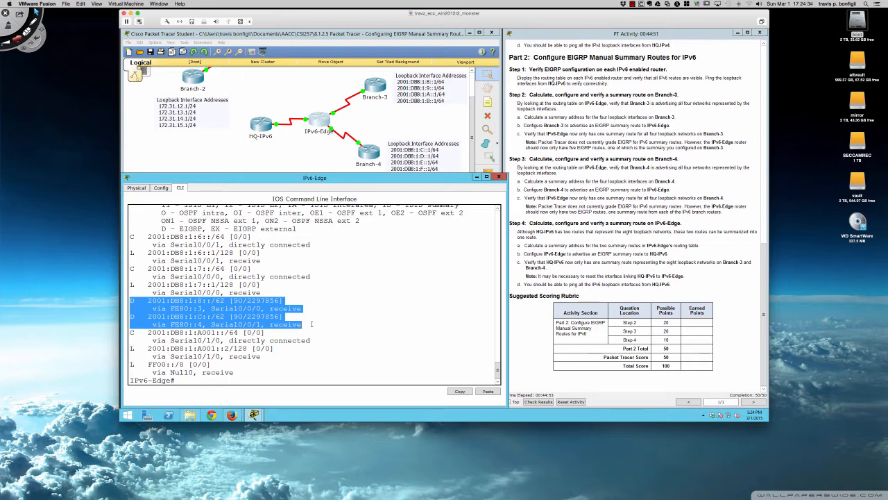
{"action": "left_click", "coordinate": [353, 287]}
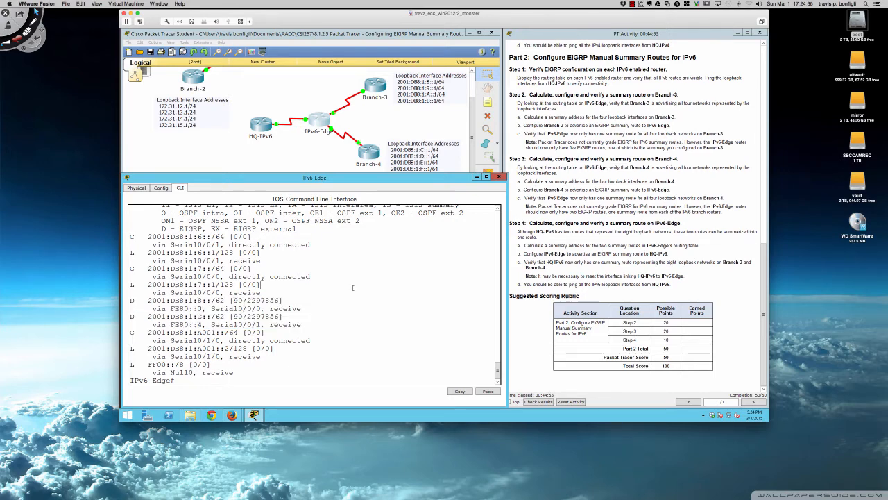
Ping Branch-4's loopback addresses 2001:db8:1:c::1 and 2001:db8:1:d::1 from IPv6-Edge
{"action": "type", "text": "ping 2001:db8:1:c::1"}
{"action": "key", "text": "Return"}
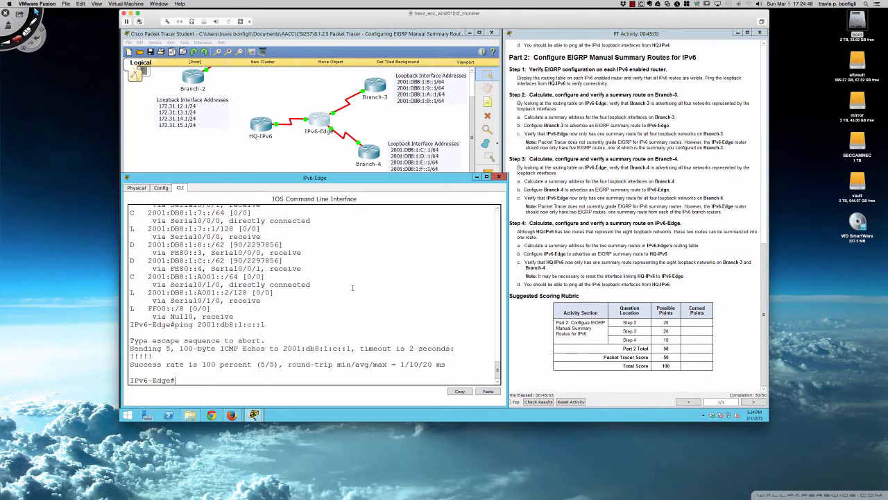
{"action": "key", "text": "Up"}
{"action": "key", "text": "BackSpace"}
{"action": "type", "text": "db8:1:d::1"}
{"action": "key", "text": "Return"}
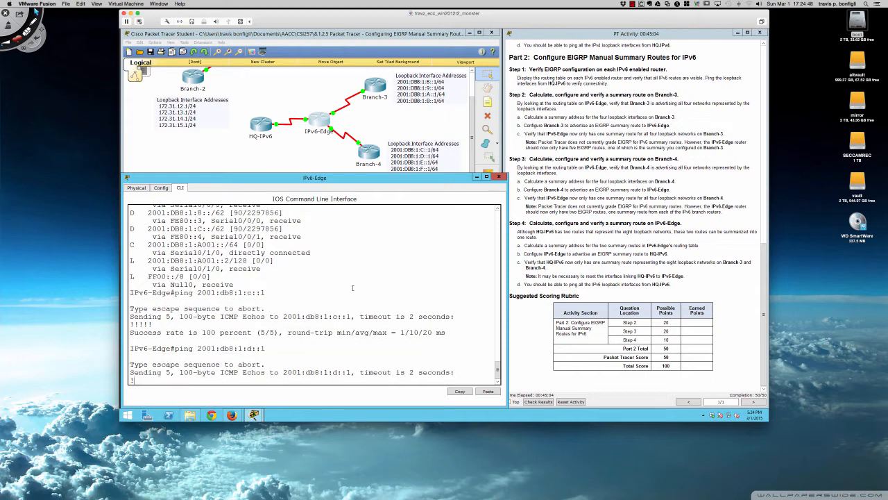
Ping Branch-4's remaining loopback addresses 2001:db8:1:e::1 and 2001:db8:1:f::1 from IPv6-Edge
{"action": "key", "text": "Up"}
{"action": "key", "text": "BackSpace"}
{"action": "type", "text": "e#ping 2001:db8:1:e::1"}
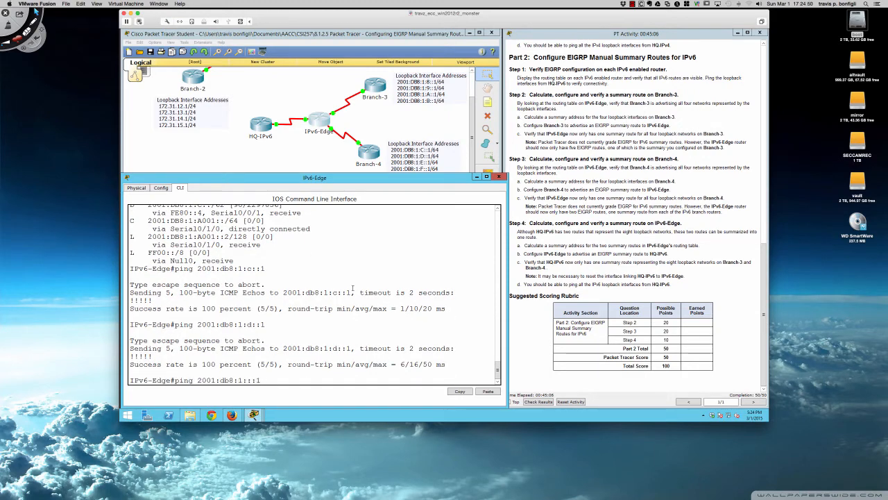
{"action": "key", "text": "Return"}
{"action": "key", "text": "Up"}
{"action": "key", "text": "Left"}
{"action": "key", "text": "Left"}
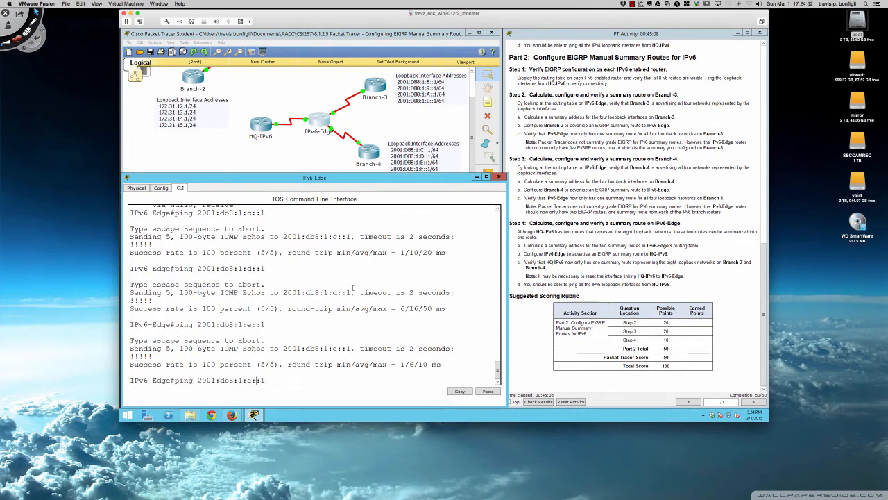
{"action": "key", "text": "BackSpace"}
{"action": "type", "text": "f"}
{"action": "key", "text": "Return"}
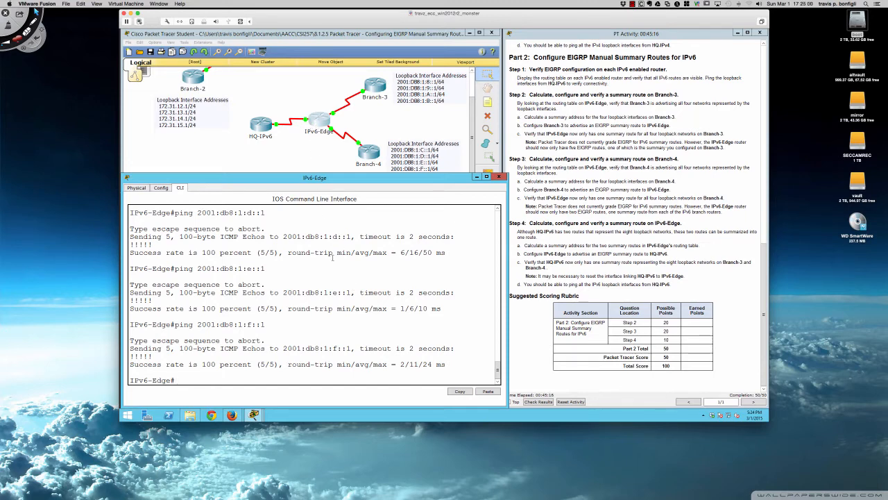
Display IPv6-Edge's interface summary with "sh ipv6 int bri" and highlight the Serial0/1/0 entry
{"action": "key", "text": "Return"}
{"action": "key", "text": "Return"}
{"action": "key", "text": "Return"}
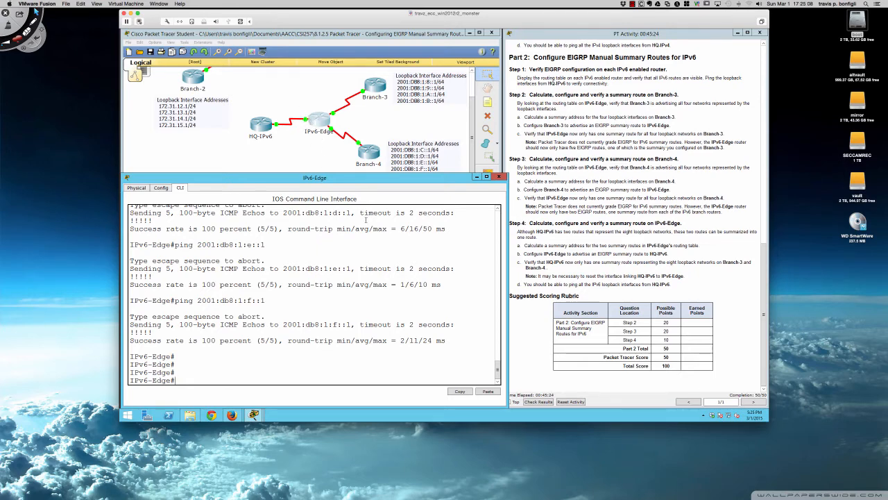
{"action": "type", "text": "do sh ipv6 int bri"}
{"action": "key", "text": "Return"}
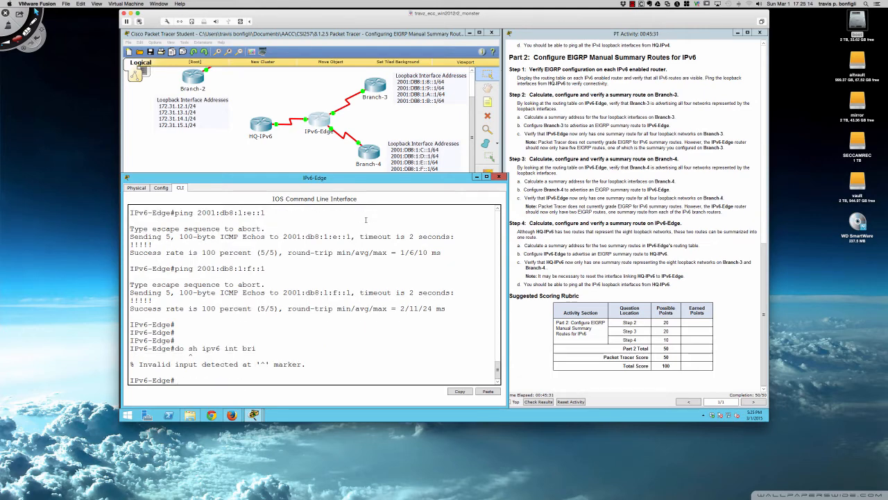
{"action": "key", "text": "Up"}
{"action": "key", "text": "BackSpace"}
{"action": "key", "text": "BackSpace"}
{"action": "key", "text": "BackSpace"}
{"action": "key", "text": "Return"}
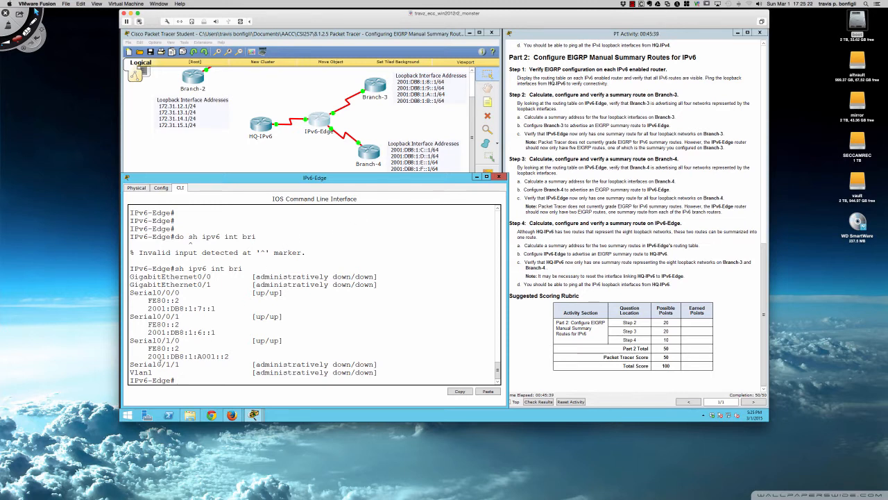
{"action": "left_click_drag", "start_coordinate": [130, 339], "coordinate": [228, 355]}
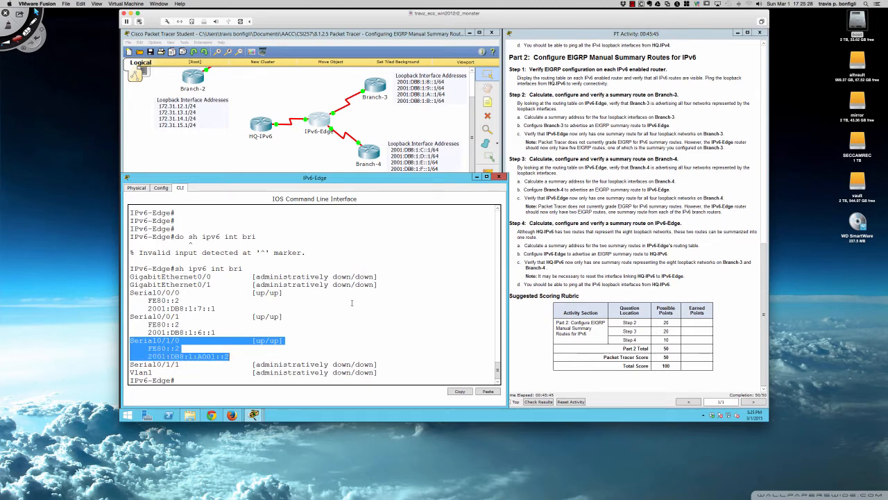
{"action": "left_click", "coordinate": [384, 317]}
Bring the topology forward, switch to Deskscribble and draw arrows beneath the last loopback networks of Branch-3 and Branch-4
{"action": "left_click", "coordinate": [319, 146]}
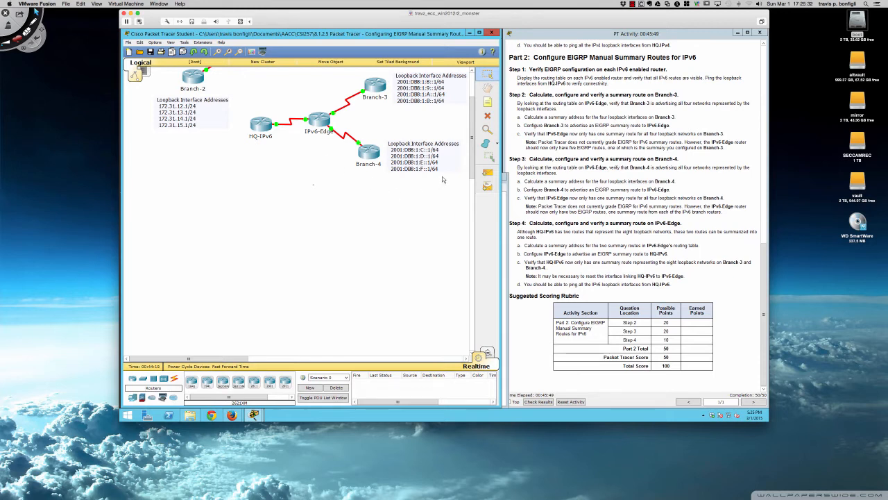
{"action": "key", "text": "super+Tab"}
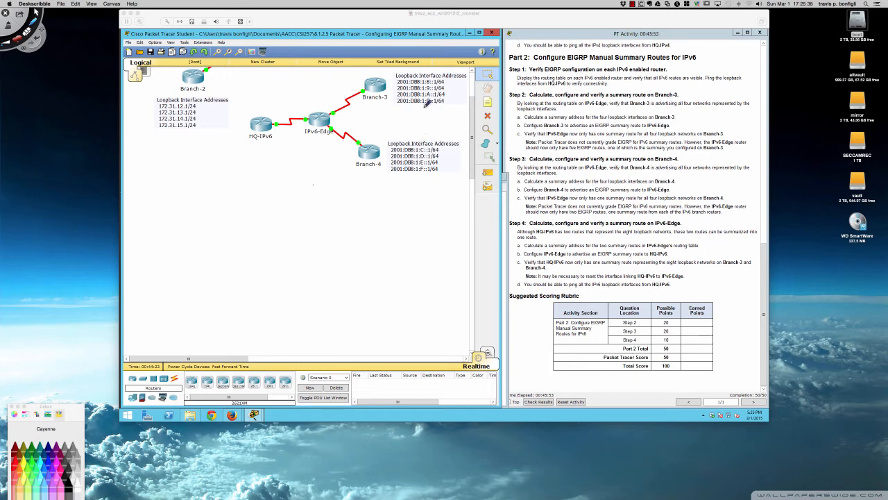
{"action": "left_click_drag", "start_coordinate": [425, 111], "coordinate": [433, 111]}
{"action": "left_click_drag", "start_coordinate": [419, 179], "coordinate": [428, 178]}
Write 12 under four binary zeros and connect them with an arrow from the label "0-HEX"
{"action": "mouse_move", "coordinate": [141, 197]}
{"action": "left_mouse_down"}
{"action": "mouse_move", "coordinate": [138, 207]}
{"action": "mouse_move", "coordinate": [154, 207]}
{"action": "left_mouse_up"}
{"action": "left_click_drag", "start_coordinate": [134, 183], "coordinate": [143, 185]}
{"action": "left_click_drag", "start_coordinate": [156, 180], "coordinate": [162, 184]}
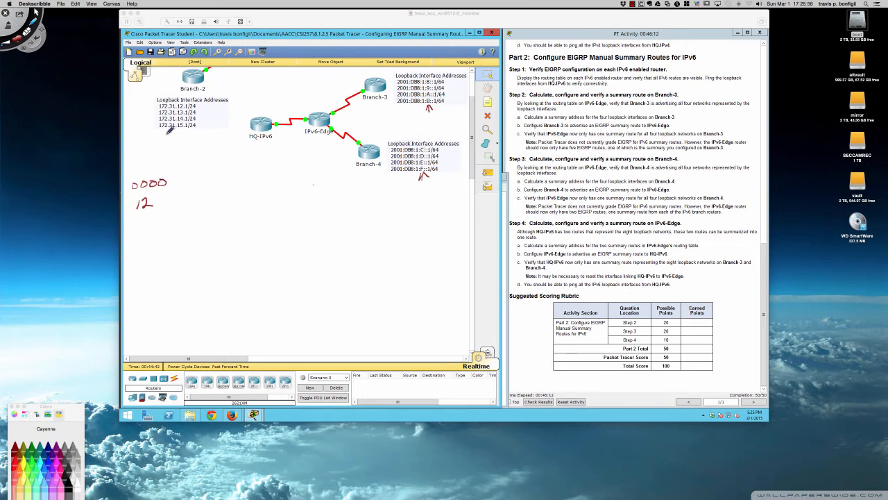
{"action": "mouse_move", "coordinate": [147, 145]}
{"action": "left_mouse_down"}
{"action": "mouse_move", "coordinate": [141, 158]}
{"action": "mouse_move", "coordinate": [149, 145]}
{"action": "left_mouse_up"}
{"action": "left_click_drag", "start_coordinate": [160, 153], "coordinate": [173, 158]}
{"action": "left_click_drag", "start_coordinate": [173, 151], "coordinate": [182, 157]}
{"action": "mouse_move", "coordinate": [190, 145]}
{"action": "left_mouse_down"}
{"action": "mouse_move", "coordinate": [184, 150]}
{"action": "mouse_move", "coordinate": [197, 157]}
{"action": "left_mouse_up"}
{"action": "left_click_drag", "start_coordinate": [197, 143], "coordinate": [188, 158]}
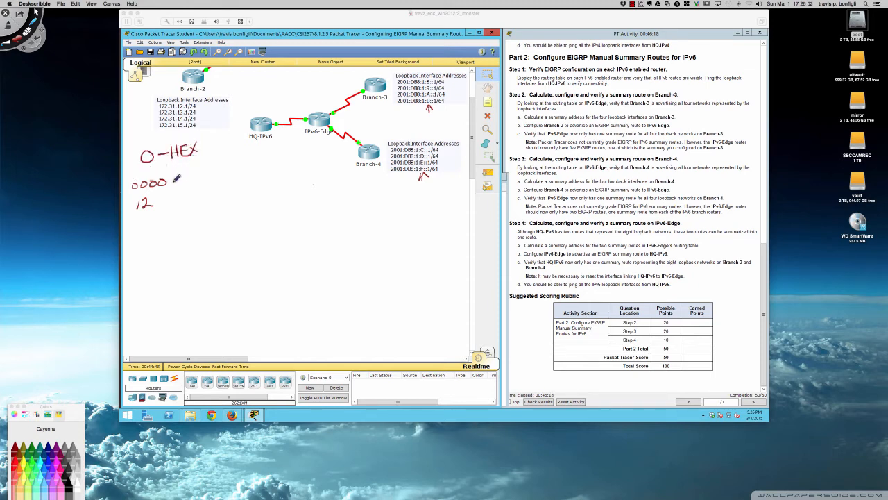
{"action": "left_click_drag", "start_coordinate": [159, 163], "coordinate": [159, 179]}
{"action": "left_click_drag", "start_coordinate": [153, 173], "coordinate": [164, 172]}
Write the sum "48+12=60" beside the hex digit note
{"action": "mouse_move", "coordinate": [205, 166]}
{"action": "left_mouse_down"}
{"action": "mouse_move", "coordinate": [212, 161]}
{"action": "mouse_move", "coordinate": [210, 173]}
{"action": "left_mouse_up"}
{"action": "mouse_move", "coordinate": [224, 159]}
{"action": "left_mouse_down"}
{"action": "mouse_move", "coordinate": [237, 165]}
{"action": "mouse_move", "coordinate": [232, 171]}
{"action": "left_mouse_up"}
{"action": "mouse_move", "coordinate": [241, 161]}
{"action": "left_mouse_down"}
{"action": "mouse_move", "coordinate": [250, 168]}
{"action": "mouse_move", "coordinate": [239, 175]}
{"action": "mouse_move", "coordinate": [267, 164]}
{"action": "left_mouse_up"}
{"action": "left_click_drag", "start_coordinate": [257, 167], "coordinate": [268, 166]}
{"action": "left_click_drag", "start_coordinate": [274, 157], "coordinate": [277, 165]}
{"action": "left_click_drag", "start_coordinate": [290, 157], "coordinate": [289, 158]}
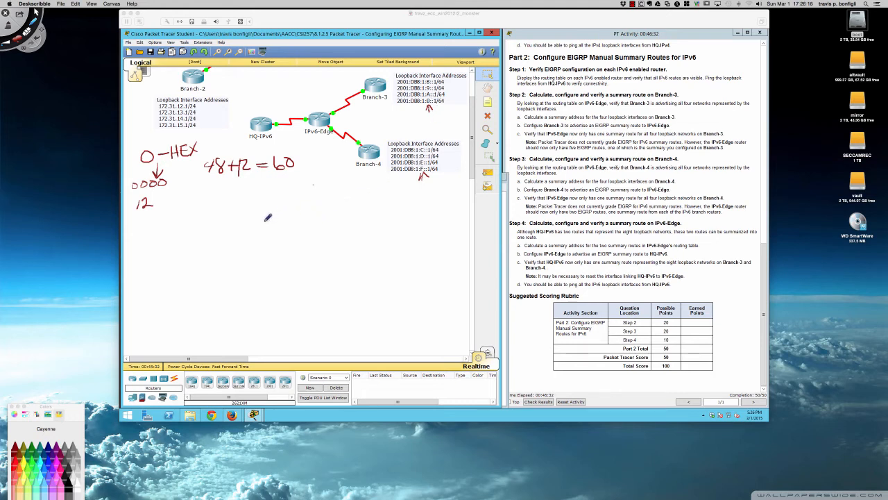
Draw a conversion table with HEX, Binary and Decimal headings and a first row of 8, 1000 and 8
{"action": "mouse_move", "coordinate": [146, 219]}
{"action": "left_mouse_down"}
{"action": "mouse_move", "coordinate": [147, 231]}
{"action": "mouse_move", "coordinate": [158, 223]}
{"action": "mouse_move", "coordinate": [194, 236]}
{"action": "left_mouse_up"}
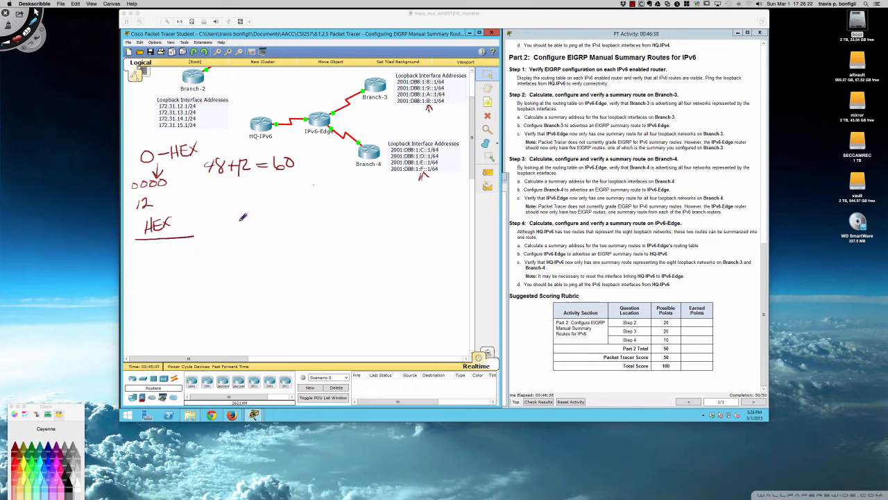
{"action": "left_click_drag", "start_coordinate": [240, 214], "coordinate": [241, 226]}
{"action": "left_click_drag", "start_coordinate": [252, 217], "coordinate": [253, 224]}
{"action": "left_click_drag", "start_coordinate": [268, 218], "coordinate": [293, 227]}
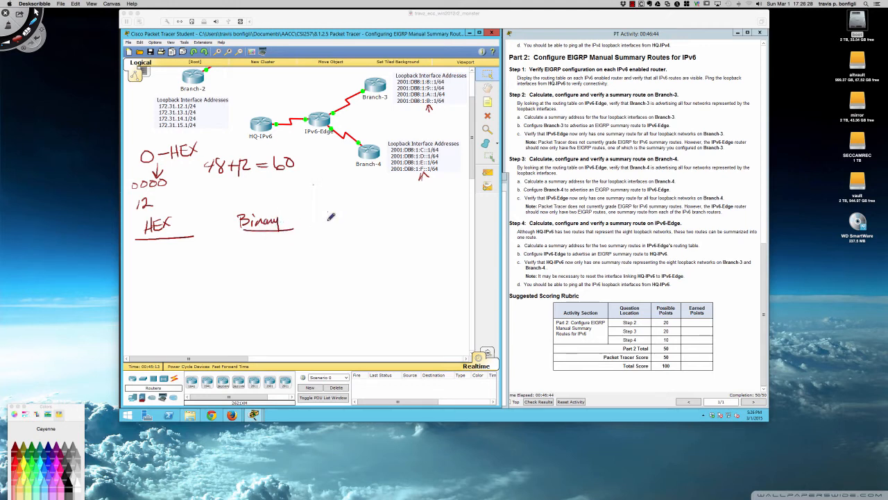
{"action": "left_click_drag", "start_coordinate": [331, 216], "coordinate": [385, 218]}
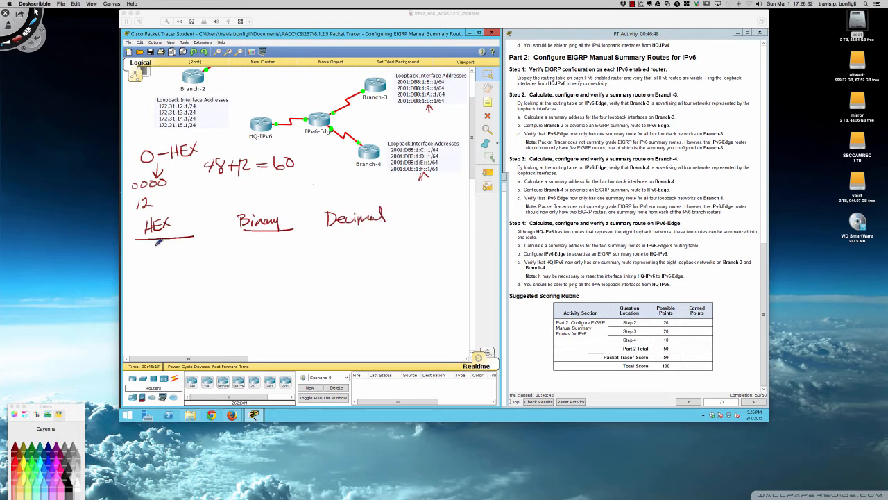
{"action": "left_click_drag", "start_coordinate": [162, 238], "coordinate": [166, 240]}
{"action": "mouse_move", "coordinate": [255, 235]}
{"action": "left_mouse_down"}
{"action": "mouse_move", "coordinate": [285, 240]}
{"action": "mouse_move", "coordinate": [419, 223]}
{"action": "left_mouse_up"}
{"action": "left_click_drag", "start_coordinate": [363, 231], "coordinate": [359, 233]}
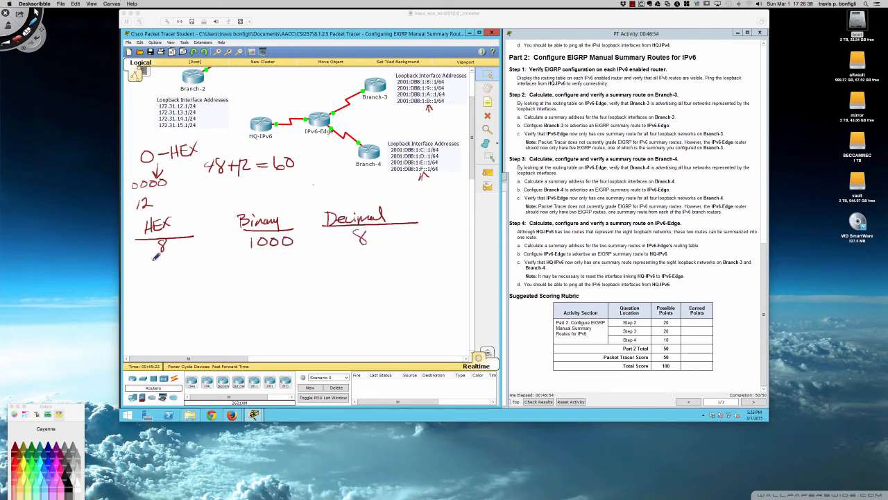
Add conversion table rows for hex 9 (1001, 9) and hex A (1010, 10)
{"action": "left_click_drag", "start_coordinate": [164, 257], "coordinate": [162, 271]}
{"action": "mouse_move", "coordinate": [253, 252]}
{"action": "left_mouse_down"}
{"action": "mouse_move", "coordinate": [254, 262]}
{"action": "mouse_move", "coordinate": [274, 254]}
{"action": "left_mouse_up"}
{"action": "left_click_drag", "start_coordinate": [289, 252], "coordinate": [288, 262]}
{"action": "left_click_drag", "start_coordinate": [365, 247], "coordinate": [363, 262]}
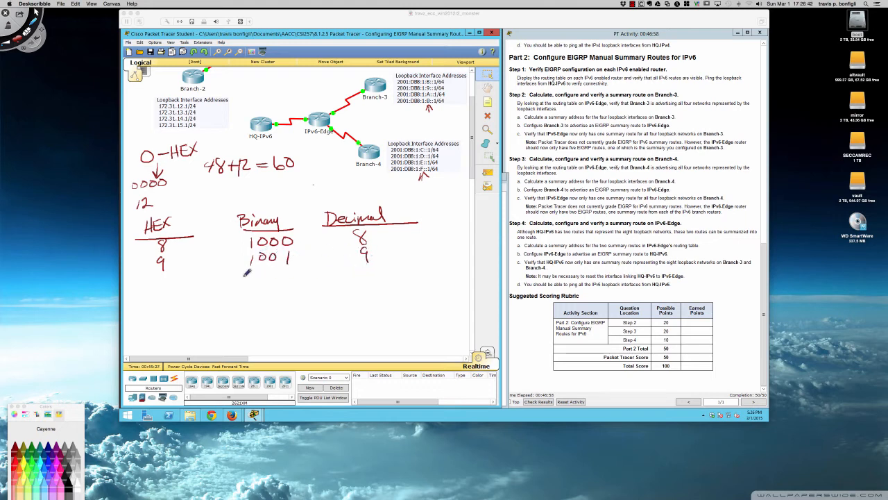
{"action": "mouse_move", "coordinate": [154, 284]}
{"action": "left_mouse_down"}
{"action": "mouse_move", "coordinate": [161, 273]}
{"action": "mouse_move", "coordinate": [168, 283]}
{"action": "left_mouse_up"}
{"action": "left_click_drag", "start_coordinate": [251, 270], "coordinate": [249, 276]}
{"action": "mouse_move", "coordinate": [364, 266]}
{"action": "left_mouse_down"}
{"action": "mouse_move", "coordinate": [362, 276]}
{"action": "mouse_move", "coordinate": [372, 270]}
{"action": "left_mouse_up"}
{"action": "left_click_drag", "start_coordinate": [265, 267], "coordinate": [264, 268]}
{"action": "mouse_move", "coordinate": [280, 269]}
{"action": "left_mouse_down"}
{"action": "mouse_move", "coordinate": [280, 278]}
{"action": "mouse_move", "coordinate": [289, 269]}
{"action": "left_mouse_up"}
Add conversion table rows for hex B (1011, 11) and hex C (1100, 12)
{"action": "left_click_drag", "start_coordinate": [162, 290], "coordinate": [162, 304]}
{"action": "left_click_drag", "start_coordinate": [162, 290], "coordinate": [167, 300]}
{"action": "mouse_move", "coordinate": [249, 284]}
{"action": "left_mouse_down"}
{"action": "mouse_move", "coordinate": [249, 294]}
{"action": "mouse_move", "coordinate": [261, 284]}
{"action": "mouse_move", "coordinate": [279, 294]}
{"action": "left_mouse_up"}
{"action": "left_click_drag", "start_coordinate": [289, 279], "coordinate": [289, 292]}
{"action": "mouse_move", "coordinate": [361, 280]}
{"action": "left_mouse_down"}
{"action": "mouse_move", "coordinate": [361, 292]}
{"action": "mouse_move", "coordinate": [371, 291]}
{"action": "left_mouse_up"}
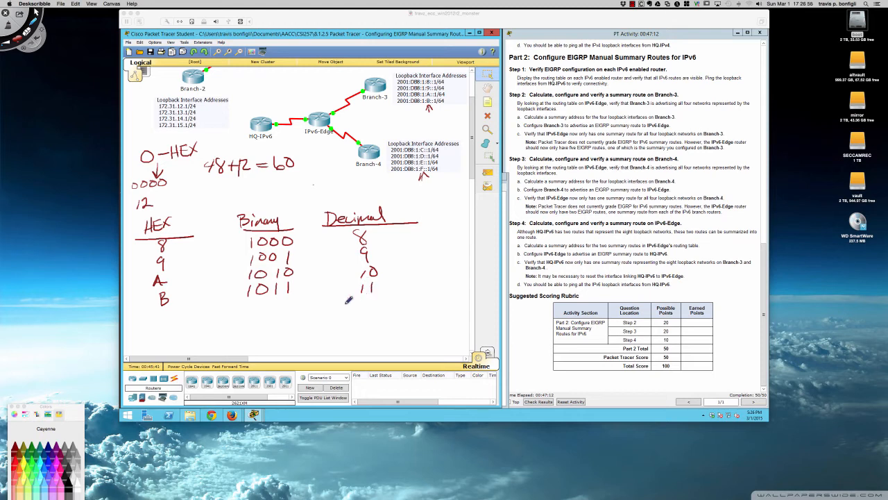
{"action": "left_click_drag", "start_coordinate": [166, 312], "coordinate": [167, 320]}
{"action": "left_click_drag", "start_coordinate": [361, 299], "coordinate": [361, 309]}
{"action": "left_click_drag", "start_coordinate": [367, 301], "coordinate": [378, 310]}
{"action": "left_click_drag", "start_coordinate": [248, 301], "coordinate": [247, 310]}
{"action": "mouse_move", "coordinate": [258, 299]}
{"action": "left_mouse_down"}
{"action": "mouse_move", "coordinate": [258, 310]}
{"action": "mouse_move", "coordinate": [288, 300]}
{"action": "left_mouse_up"}
Add conversion table rows for hex D (1101, 13) and hex E (1110, 14)
{"action": "left_click_drag", "start_coordinate": [160, 321], "coordinate": [164, 332]}
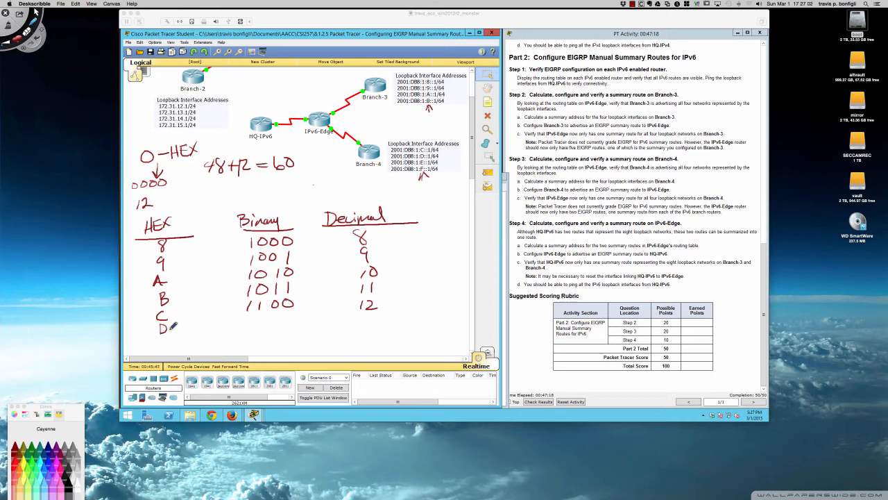
{"action": "left_click_drag", "start_coordinate": [360, 314], "coordinate": [366, 324]}
{"action": "mouse_move", "coordinate": [247, 316]}
{"action": "left_mouse_down"}
{"action": "mouse_move", "coordinate": [257, 323]}
{"action": "mouse_move", "coordinate": [281, 313]}
{"action": "mouse_move", "coordinate": [291, 323]}
{"action": "left_mouse_up"}
{"action": "left_click_drag", "start_coordinate": [167, 336], "coordinate": [168, 344]}
{"action": "mouse_move", "coordinate": [243, 328]}
{"action": "left_mouse_down"}
{"action": "mouse_move", "coordinate": [242, 337]}
{"action": "mouse_move", "coordinate": [257, 337]}
{"action": "left_mouse_up"}
{"action": "mouse_move", "coordinate": [277, 327]}
{"action": "left_mouse_down"}
{"action": "mouse_move", "coordinate": [276, 336]}
{"action": "mouse_move", "coordinate": [291, 326]}
{"action": "left_mouse_up"}
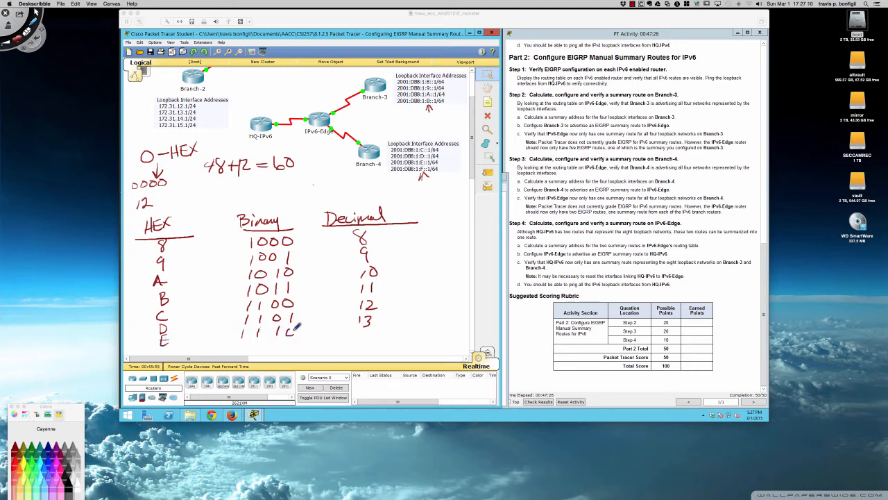
{"action": "mouse_move", "coordinate": [362, 324]}
{"action": "left_mouse_down"}
{"action": "mouse_move", "coordinate": [361, 335]}
{"action": "mouse_move", "coordinate": [372, 332]}
{"action": "left_mouse_up"}
{"action": "left_click_drag", "start_coordinate": [372, 324], "coordinate": [371, 338]}
Add the final conversion table row for hex F (1111, 15)
{"action": "mouse_move", "coordinate": [166, 345]}
{"action": "left_mouse_down"}
{"action": "mouse_move", "coordinate": [164, 361]}
{"action": "mouse_move", "coordinate": [176, 345]}
{"action": "left_mouse_up"}
{"action": "left_click_drag", "start_coordinate": [165, 353], "coordinate": [173, 352]}
{"action": "mouse_move", "coordinate": [243, 345]}
{"action": "left_mouse_down"}
{"action": "mouse_move", "coordinate": [242, 353]}
{"action": "mouse_move", "coordinate": [286, 353]}
{"action": "left_mouse_up"}
{"action": "left_click_drag", "start_coordinate": [361, 340], "coordinate": [368, 355]}
{"action": "left_click_drag", "start_coordinate": [370, 340], "coordinate": [378, 340]}
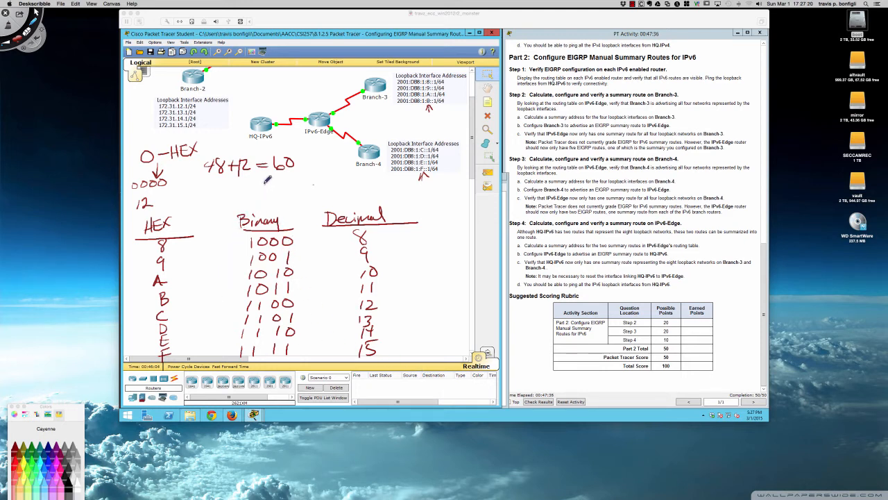
Point an arrow at the Binary heading, mark off the shared first bit with a line, and write a circled /61
{"action": "left_click_drag", "start_coordinate": [263, 183], "coordinate": [265, 211]}
{"action": "mouse_move", "coordinate": [257, 202]}
{"action": "left_mouse_down"}
{"action": "mouse_move", "coordinate": [265, 213]}
{"action": "mouse_move", "coordinate": [272, 200]}
{"action": "left_mouse_up"}
{"action": "mouse_move", "coordinate": [259, 233]}
{"action": "left_mouse_down"}
{"action": "mouse_move", "coordinate": [251, 344]}
{"action": "mouse_move", "coordinate": [241, 356]}
{"action": "left_mouse_up"}
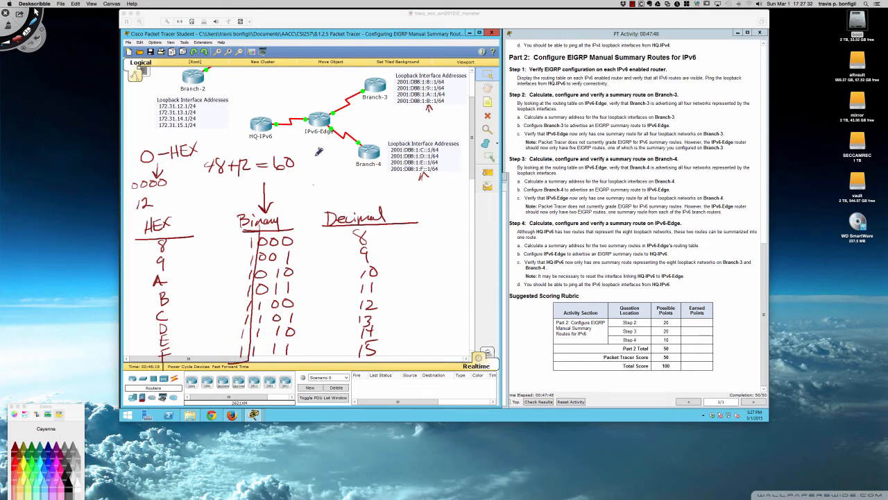
{"action": "mouse_move", "coordinate": [315, 148]}
{"action": "left_mouse_down"}
{"action": "mouse_move", "coordinate": [325, 160]}
{"action": "mouse_move", "coordinate": [334, 150]}
{"action": "mouse_move", "coordinate": [313, 147]}
{"action": "left_mouse_up"}
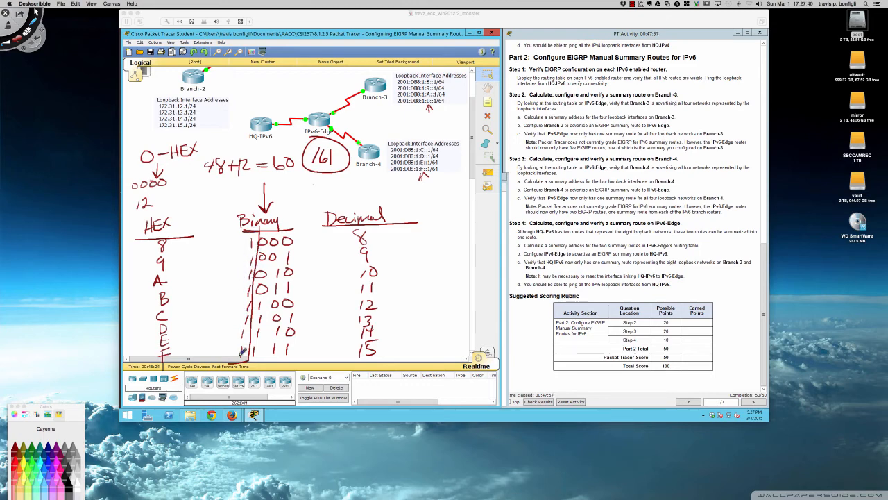
Point an arrow at the shared bit column, circle the 8 row's decimal, hex and leading binary digits, and mark hex C with an arrow
{"action": "mouse_move", "coordinate": [242, 362]}
{"action": "left_mouse_down"}
{"action": "mouse_move", "coordinate": [241, 373]}
{"action": "mouse_move", "coordinate": [246, 365]}
{"action": "left_mouse_up"}
{"action": "mouse_move", "coordinate": [365, 224]}
{"action": "left_mouse_down"}
{"action": "mouse_move", "coordinate": [351, 240]}
{"action": "mouse_move", "coordinate": [376, 231]}
{"action": "left_mouse_up"}
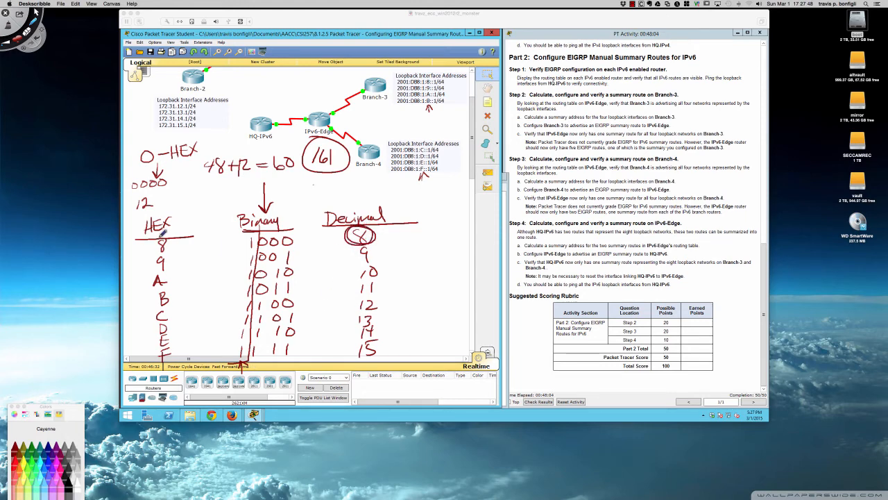
{"action": "mouse_move", "coordinate": [165, 234]}
{"action": "left_mouse_down"}
{"action": "mouse_move", "coordinate": [158, 254]}
{"action": "mouse_move", "coordinate": [177, 243]}
{"action": "mouse_move", "coordinate": [162, 235]}
{"action": "left_mouse_up"}
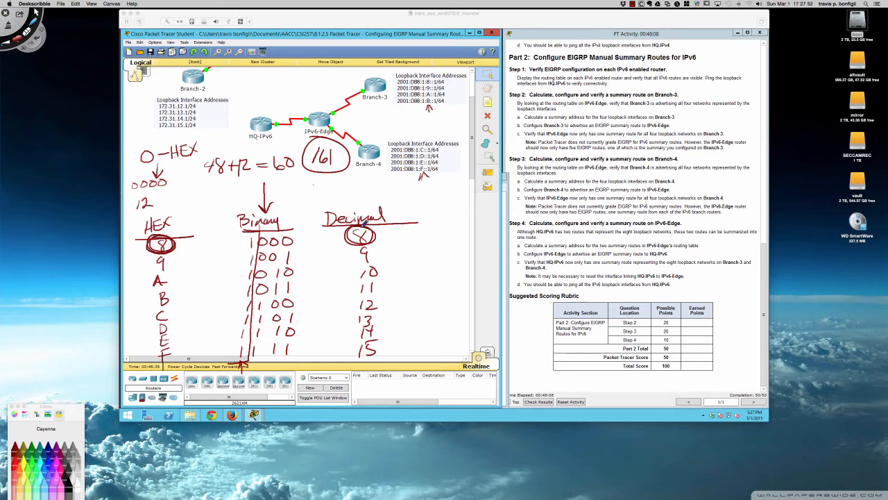
{"action": "mouse_move", "coordinate": [259, 247]}
{"action": "left_mouse_down"}
{"action": "mouse_move", "coordinate": [278, 245]}
{"action": "mouse_move", "coordinate": [250, 233]}
{"action": "mouse_move", "coordinate": [243, 245]}
{"action": "mouse_move", "coordinate": [252, 235]}
{"action": "left_mouse_up"}
{"action": "left_click_drag", "start_coordinate": [180, 313], "coordinate": [171, 319]}
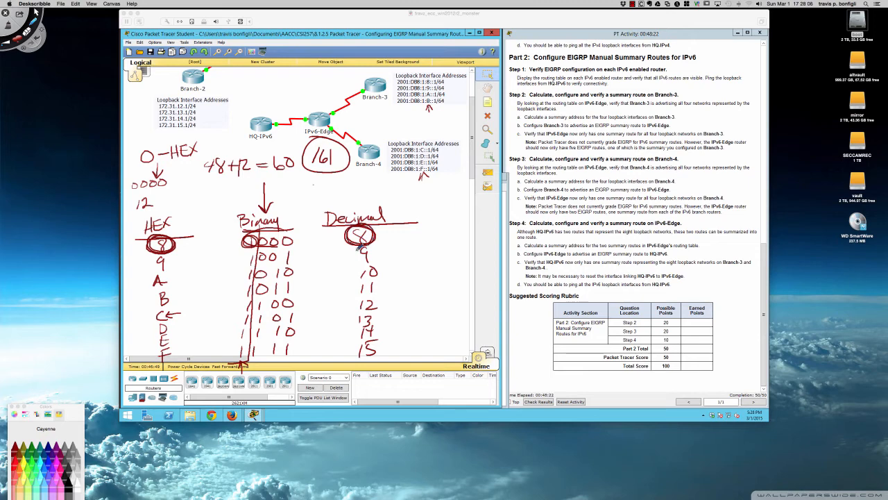
Write the summary address 2001:DB8:1:8::/61 above the table and box it
{"action": "left_click_drag", "start_coordinate": [279, 187], "coordinate": [286, 193]}
{"action": "left_click_drag", "start_coordinate": [290, 186], "coordinate": [291, 185]}
{"action": "left_click_drag", "start_coordinate": [299, 185], "coordinate": [308, 186]}
{"action": "mouse_move", "coordinate": [311, 184]}
{"action": "left_mouse_down"}
{"action": "mouse_move", "coordinate": [309, 193]}
{"action": "mouse_move", "coordinate": [345, 181]}
{"action": "mouse_move", "coordinate": [355, 193]}
{"action": "mouse_move", "coordinate": [373, 181]}
{"action": "mouse_move", "coordinate": [401, 191]}
{"action": "mouse_move", "coordinate": [302, 174]}
{"action": "mouse_move", "coordinate": [276, 200]}
{"action": "mouse_move", "coordinate": [388, 205]}
{"action": "mouse_move", "coordinate": [421, 170]}
{"action": "mouse_move", "coordinate": [372, 174]}
{"action": "left_mouse_up"}
{"action": "left_click", "coordinate": [316, 186]}
{"action": "left_click", "coordinate": [315, 192]}
{"action": "left_click", "coordinate": [360, 185]}
{"action": "left_click", "coordinate": [359, 191]}
{"action": "left_click", "coordinate": [376, 190]}
{"action": "left_click", "coordinate": [382, 182]}
{"action": "left_click", "coordinate": [382, 190]}
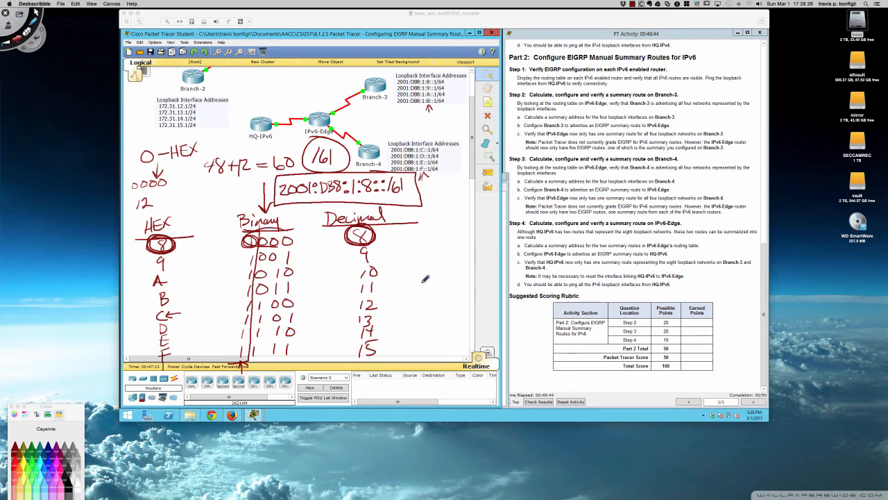
Clear all annotations, switch back to Packet Tracer and reopen IPv6-Edge's command line
{"action": "key", "text": "super+n"}
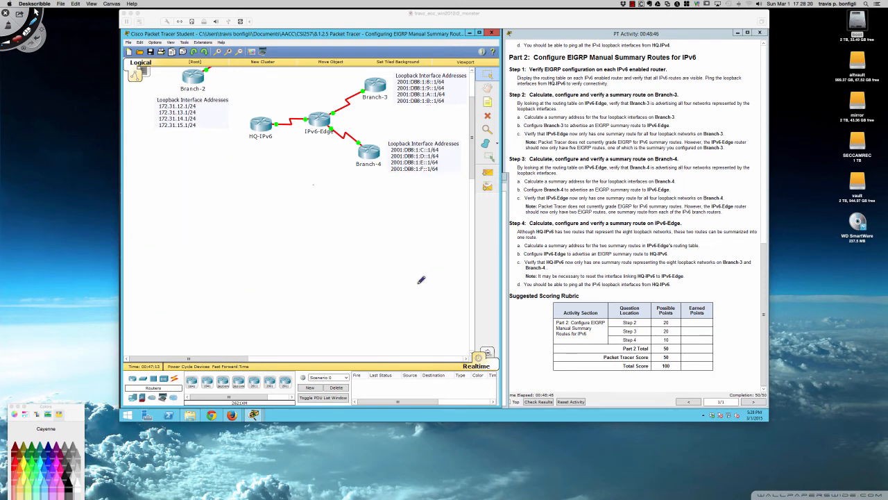
{"action": "key", "text": "Escape"}
{"action": "left_click", "coordinate": [411, 273]}
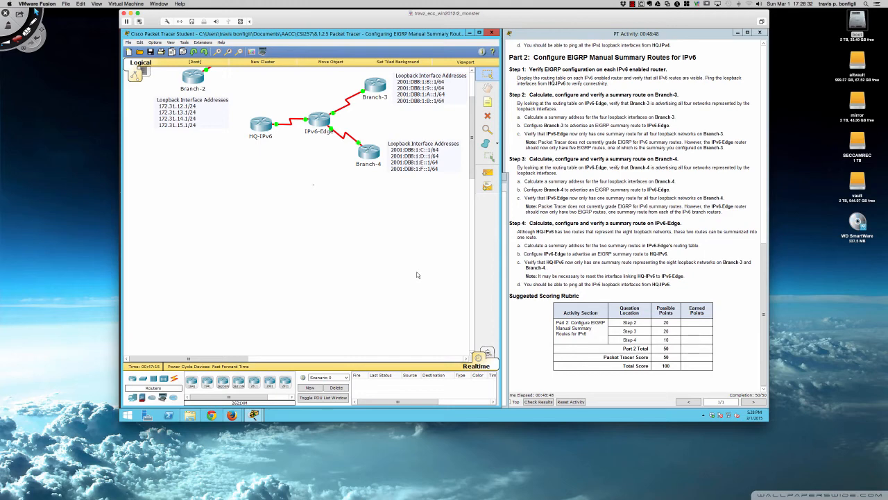
{"action": "left_click", "coordinate": [313, 123]}
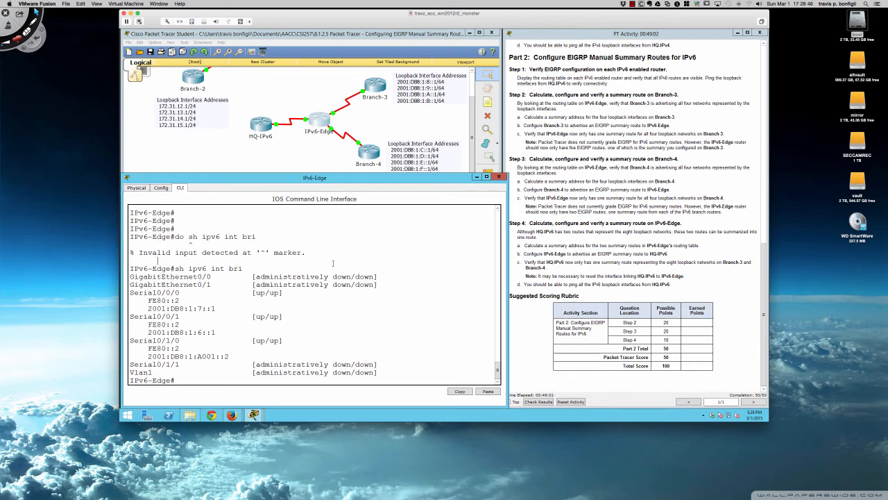
Enter global configuration mode on IPv6-Edge and select interface s0/1/0
{"action": "key", "text": "Return"}
{"action": "key", "text": "Return"}
{"action": "key", "text": "Return"}
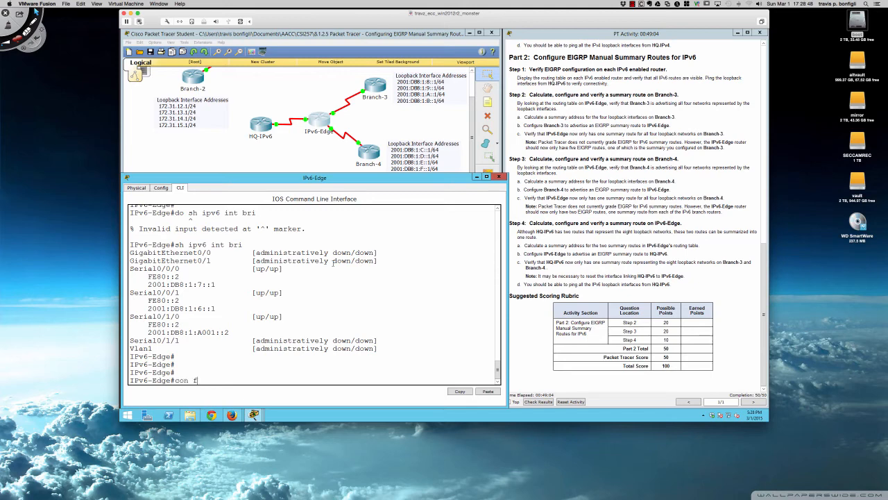
{"action": "type", "text": "conf t"}
{"action": "key", "text": "Return"}
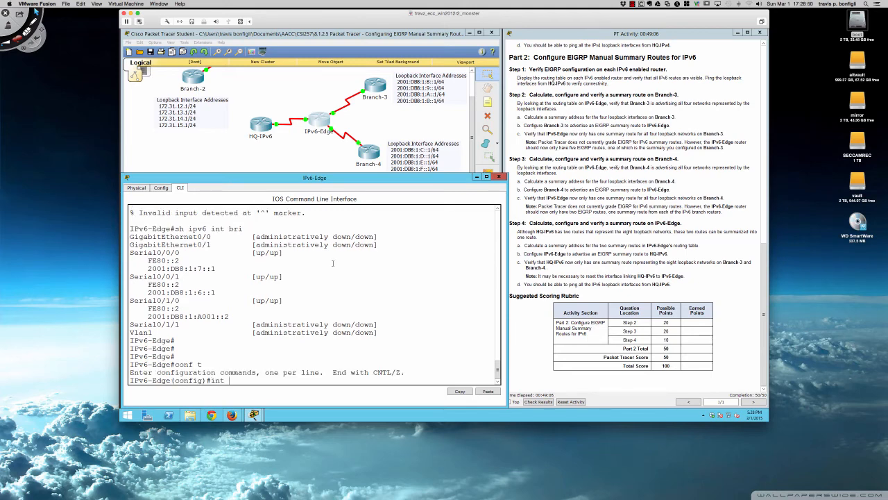
{"action": "type", "text": "int s0/1/0"}
{"action": "key", "text": "Return"}
{"action": "key", "text": "Return"}
{"action": "key", "text": "Return"}
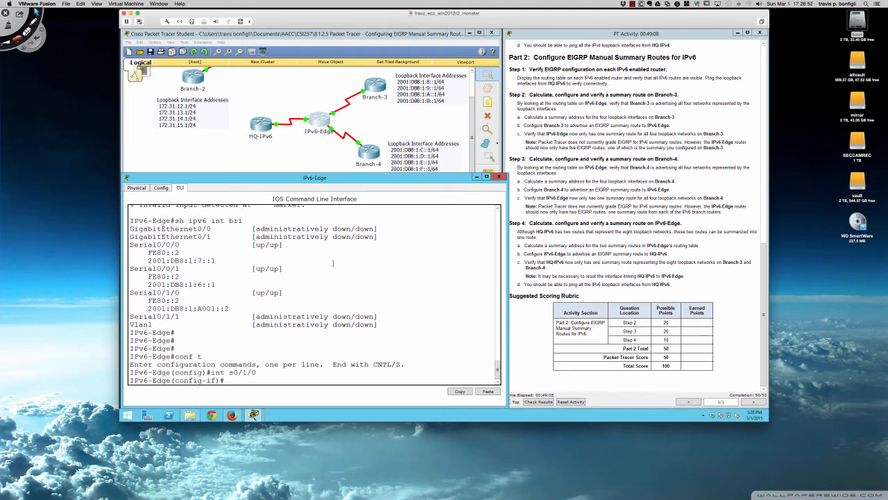
Begin an "ipv6 summary-address" command on IPv6-Edge's s0/1/0 interface
{"action": "type", "text": "ipv6 su"}
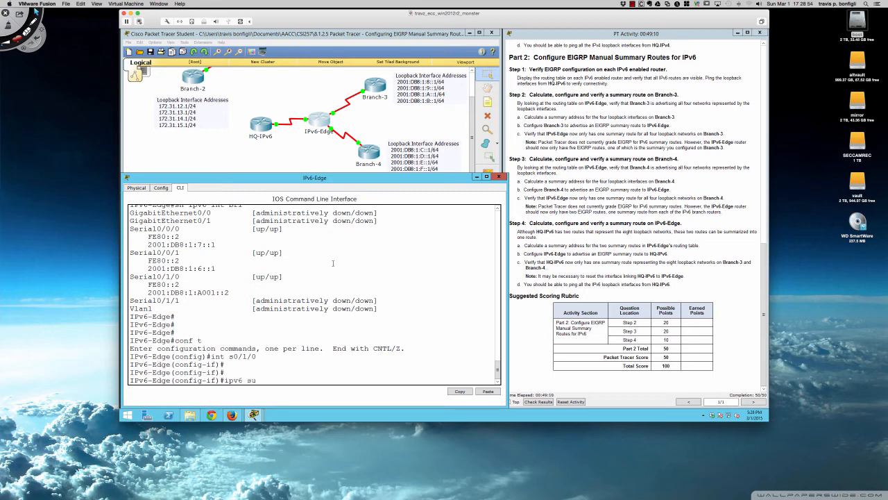
{"action": "type", "text": "mm"}
{"action": "key", "text": "Tab"}
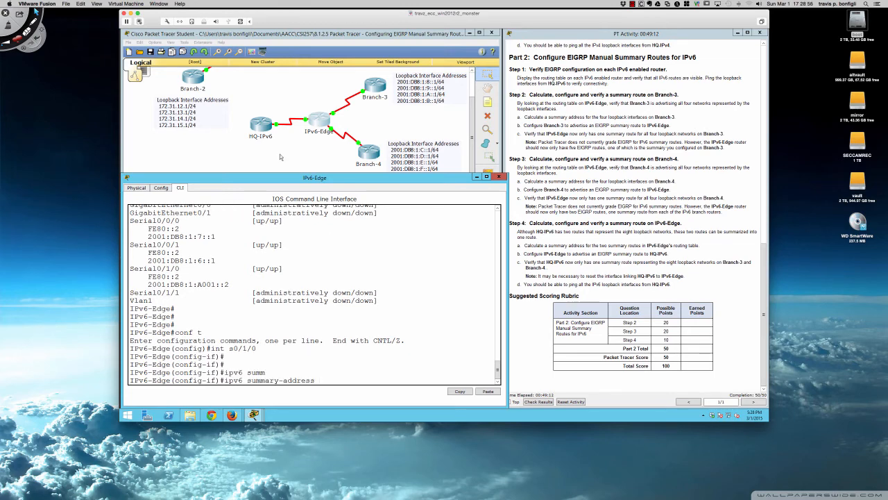
Open HQ-IPv6, move and enlarge its window below the topology, and show its command line
{"action": "left_click", "coordinate": [260, 129]}
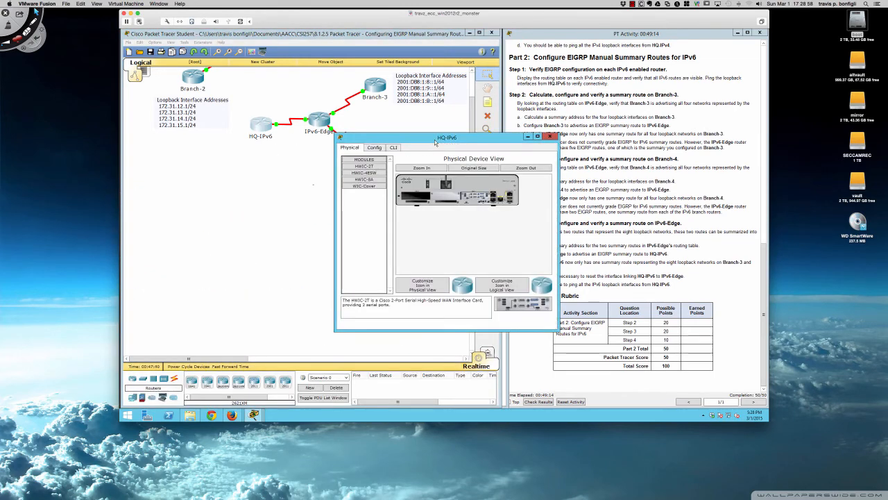
{"action": "left_click_drag", "start_coordinate": [435, 142], "coordinate": [222, 215]}
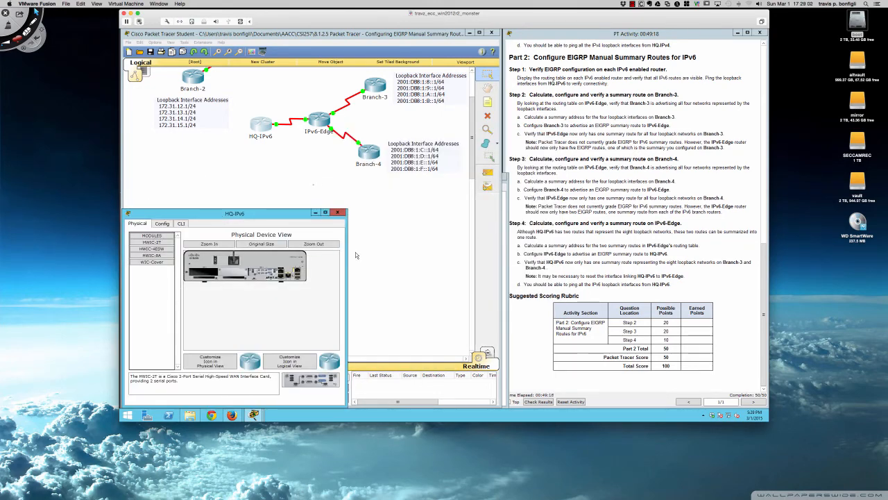
{"action": "left_click_drag", "start_coordinate": [345, 253], "coordinate": [507, 253]}
{"action": "left_click_drag", "start_coordinate": [426, 209], "coordinate": [425, 176]}
{"action": "left_click", "coordinate": [181, 190]}
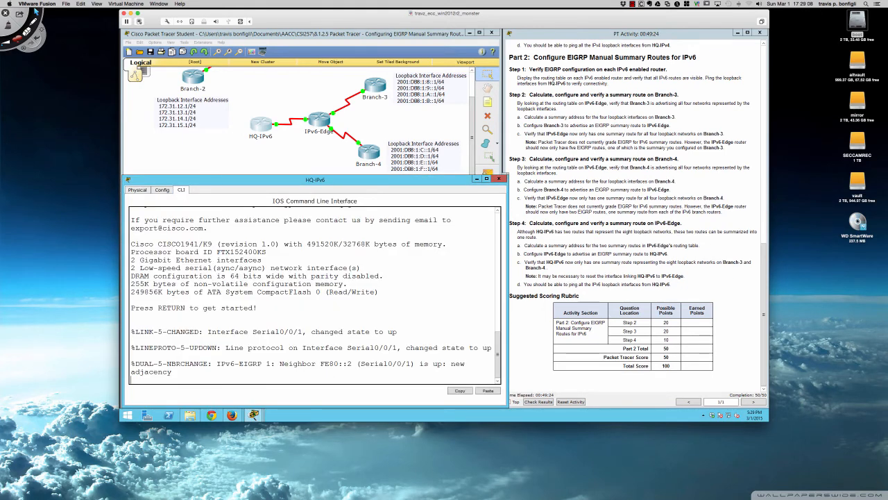
Enter privileged mode on HQ-IPv6, display its IPv6 routing table and highlight the two /62 EIGRP summary routes
{"action": "key", "text": "Return"}
{"action": "key", "text": "Return"}
{"action": "key", "text": "Return"}
{"action": "key", "text": "Return"}
{"action": "key", "text": "Return"}
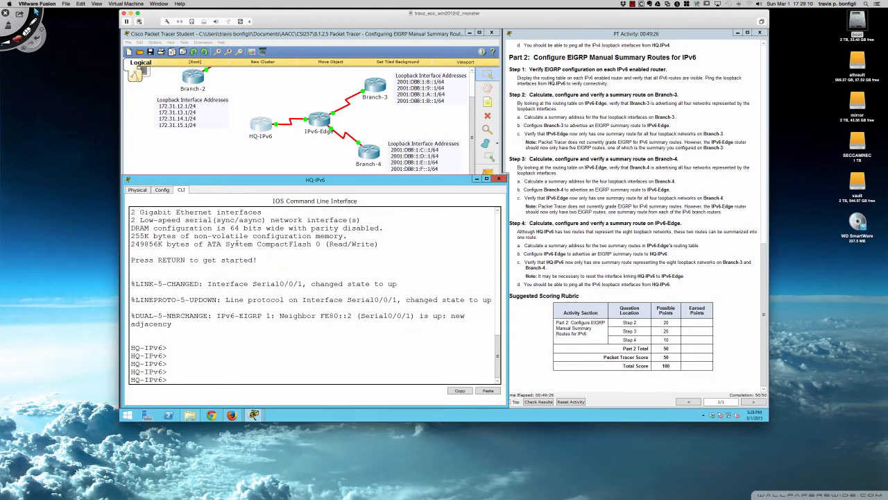
{"action": "type", "text": "en"}
{"action": "key", "text": "Return"}
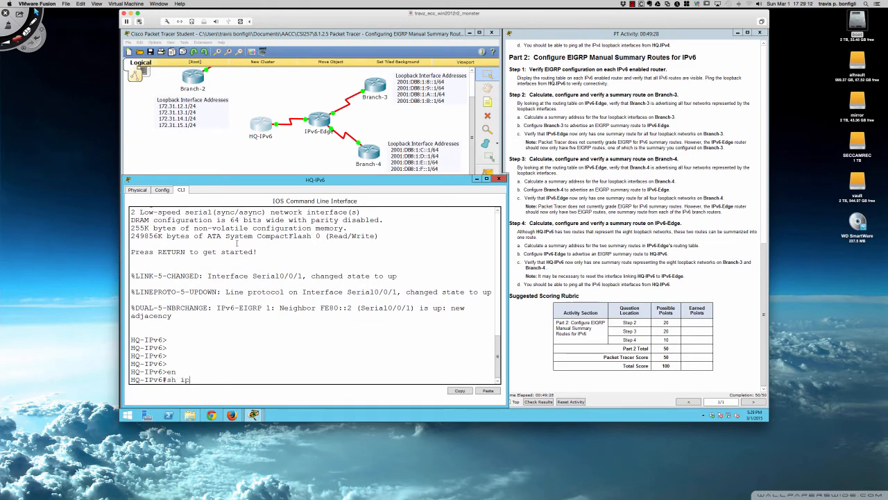
{"action": "type", "text": "sh ipv6 route"}
{"action": "key", "text": "Return"}
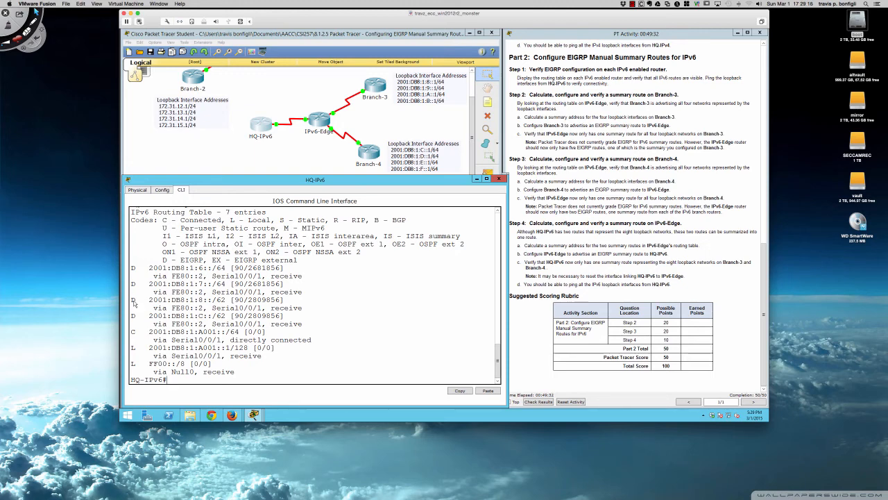
{"action": "left_click_drag", "start_coordinate": [136, 300], "coordinate": [329, 324]}
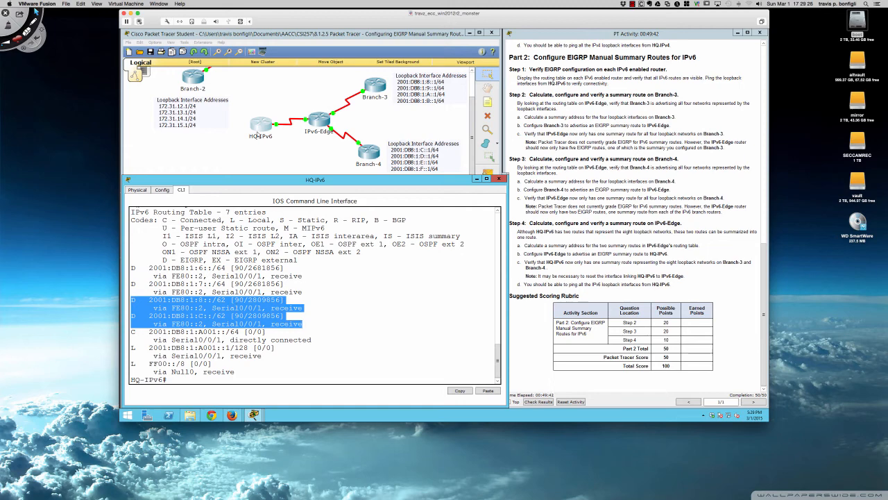
Return to IPv6-Edge and complete the s0/1/0 summary command for EIGRP 1 with prefix 2001:db8:1:8::/61
{"action": "left_click", "coordinate": [318, 124]}
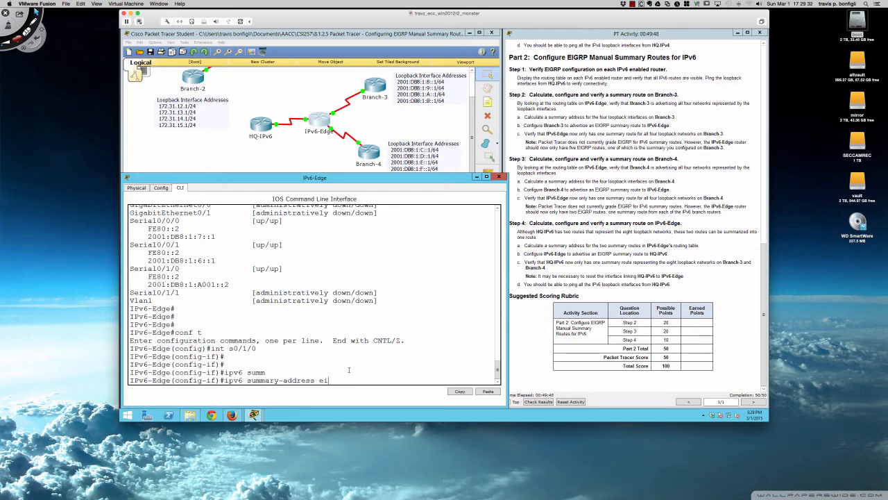
{"action": "type", "text": "1 ?"}
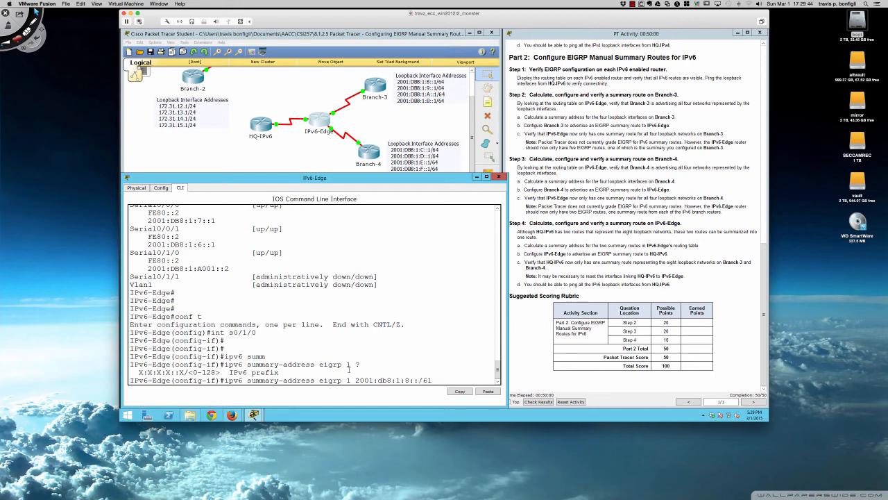
{"action": "key", "text": "Return"}
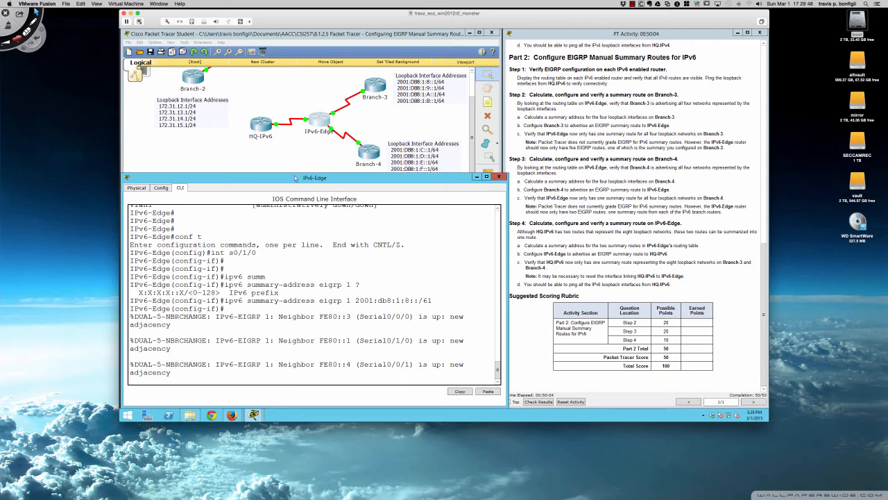
Display HQ-IPv6's IPv6 routing table again and examine the 2001:DB8:1:8::/61 summary route entry
{"action": "left_click", "coordinate": [262, 127]}
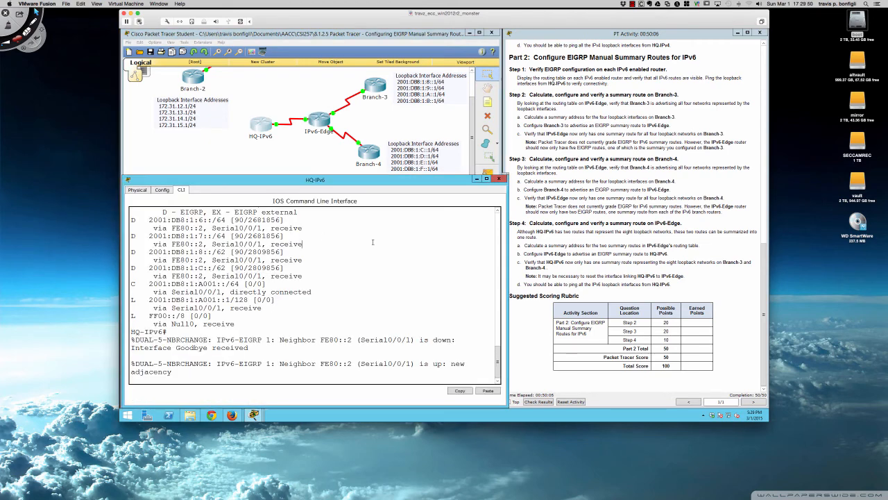
{"action": "key", "text": "Return"}
{"action": "key", "text": "Return"}
{"action": "key", "text": "Return"}
{"action": "key", "text": "Return"}
{"action": "key", "text": "Return"}
{"action": "type", "text": "sh ipv6 route"}
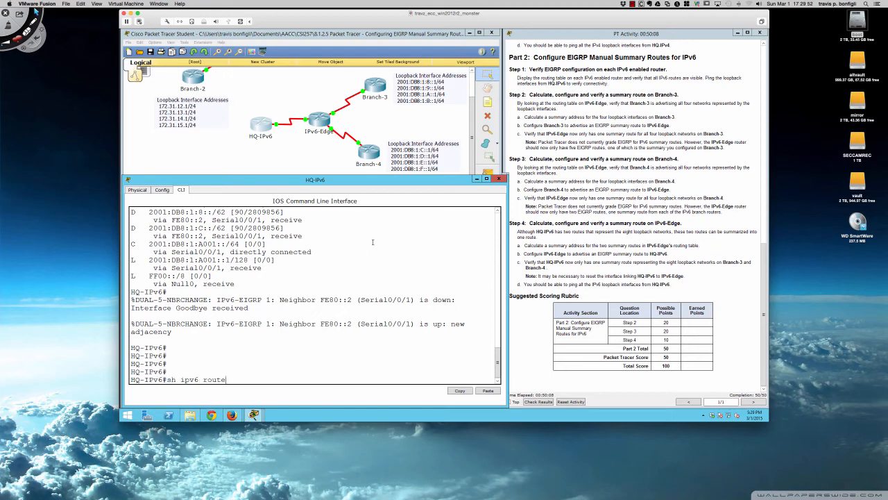
{"action": "key", "text": "Return"}
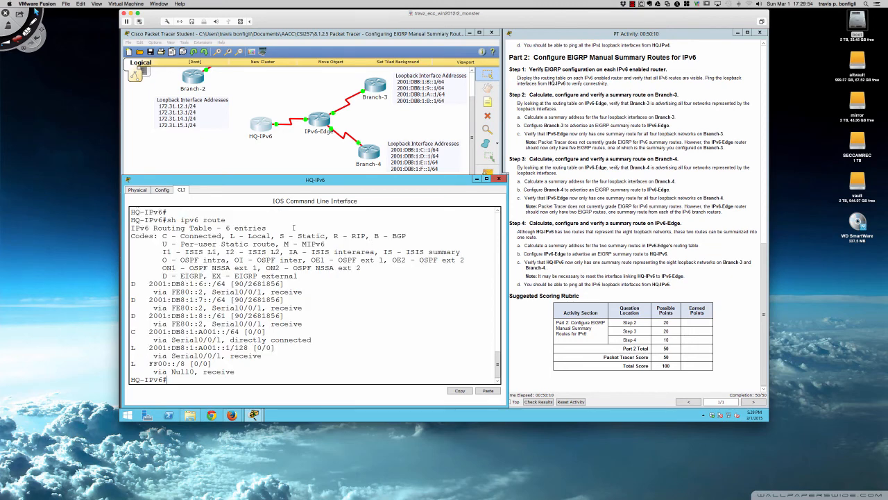
{"action": "left_click_drag", "start_coordinate": [130, 315], "coordinate": [302, 323]}
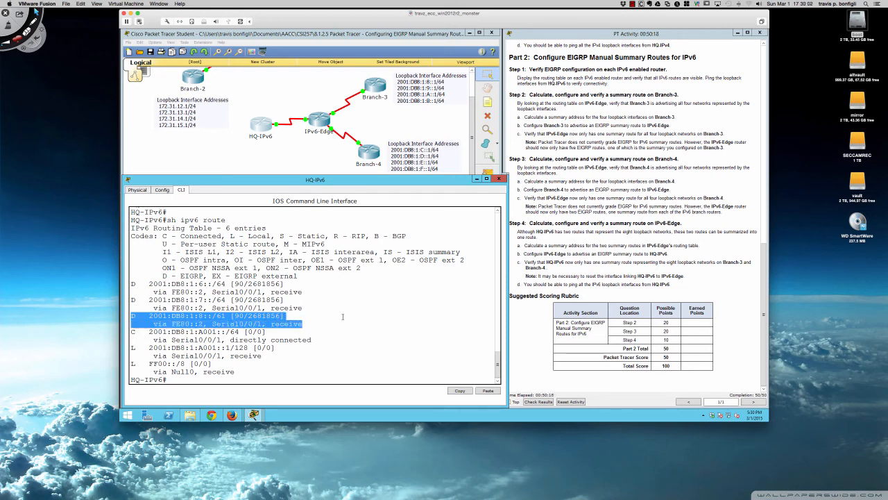
{"action": "left_click", "coordinate": [342, 316]}
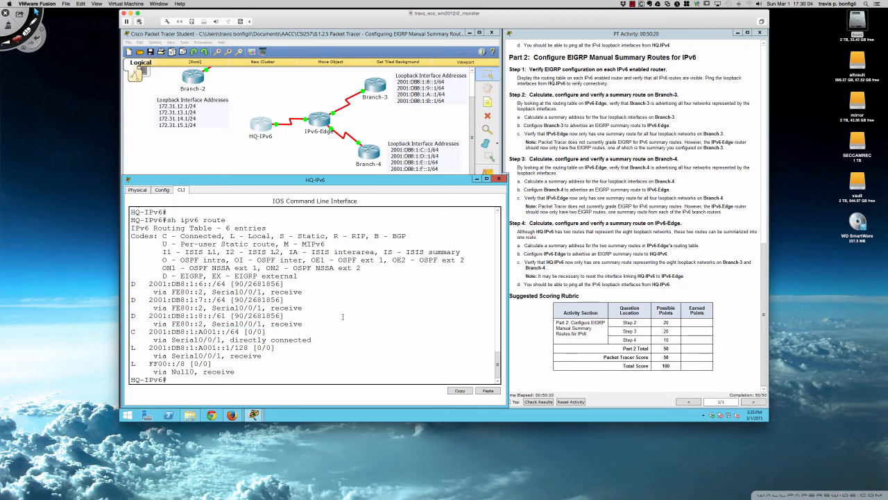
Ping the Branch-3 loopbacks 2001:db8:1:8::1 and 2001:db8:1:9::1 from HQ-IPv6
{"action": "type", "text": "ping 2001:db8:1:8::1"}
{"action": "key", "text": "Return"}
{"action": "key", "text": "Up"}
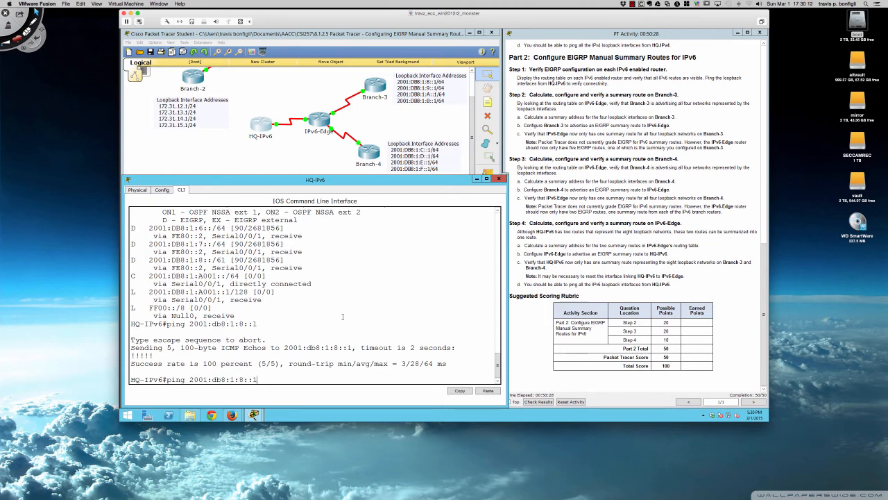
{"action": "key", "text": "Left"}
{"action": "key", "text": "Left"}
{"action": "key", "text": "Left"}
{"action": "key", "text": "BackSpace"}
{"action": "type", "text": "9"}
{"action": "key", "text": "Return"}
Ping the remaining Branch-3 loopbacks, 2001:db8:1:a::1 and 2001:db8:1:b::1, from HQ-IPv6
{"action": "key", "text": "Up"}
{"action": "key", "text": "Left"}
{"action": "key", "text": "Left"}
{"action": "key", "text": "Left"}
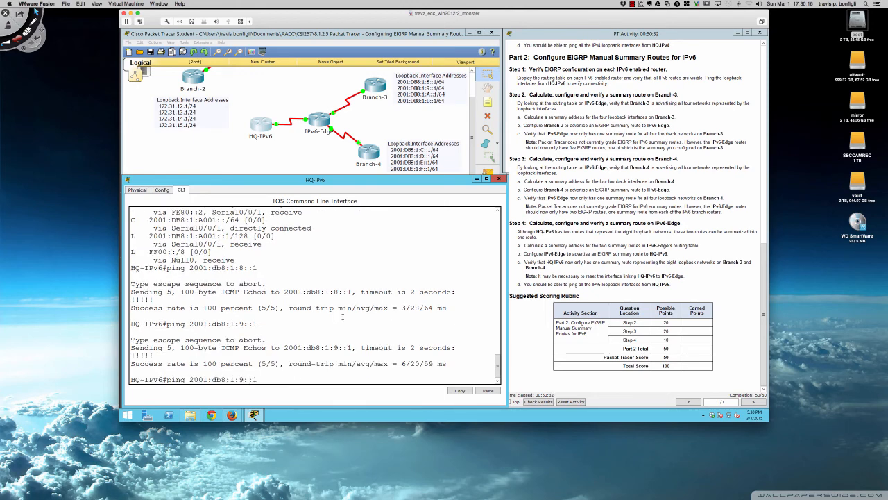
{"action": "key", "text": "BackSpace"}
{"action": "type", "text": "a"}
{"action": "key", "text": "Return"}
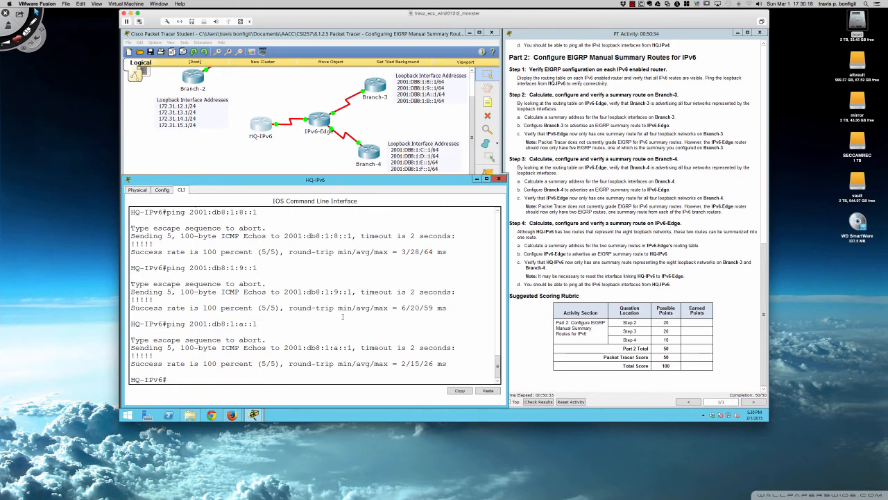
{"action": "key", "text": "Up"}
{"action": "key", "text": "Left"}
{"action": "key", "text": "Left"}
{"action": "key", "text": "Left"}
{"action": "key", "text": "BackSpace"}
{"action": "type", "text": "b"}
{"action": "key", "text": "Return"}
Ping the Branch-4 loopbacks 2001:db8:1:c::1 and 2001:db8:1:d::1 from HQ-IPv6
{"action": "key", "text": "Up"}
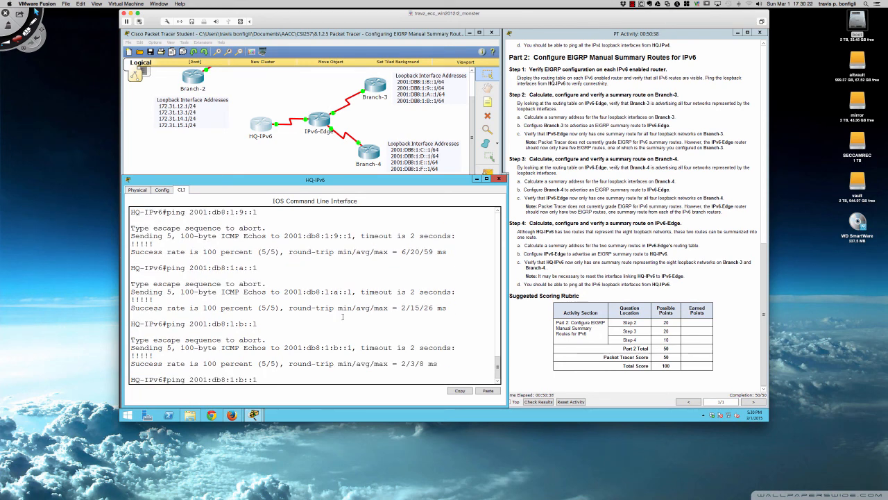
{"action": "key", "text": "BackSpace"}
{"action": "type", "text": "c"}
{"action": "key", "text": "Return"}
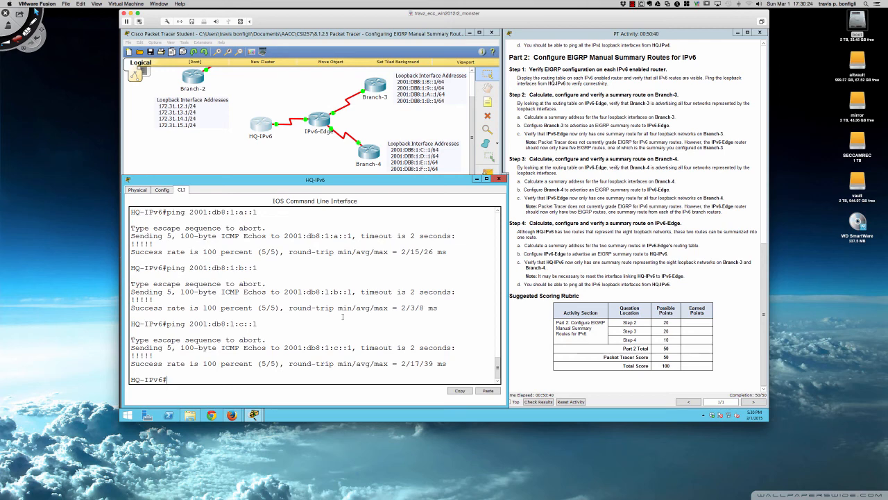
{"action": "key", "text": "Up"}
{"action": "key", "text": "Left"}
{"action": "key", "text": "BackSpace"}
{"action": "type", "text": "d"}
{"action": "key", "text": "Return"}
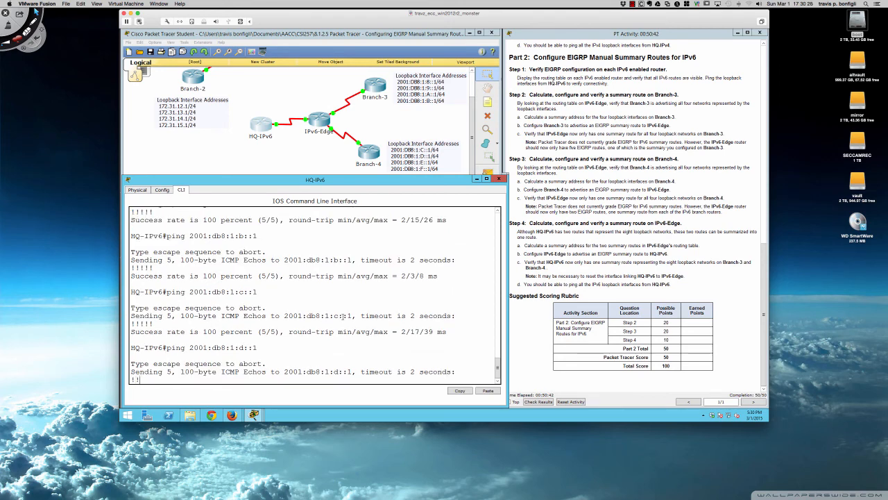
Ping the last two Branch-4 loopbacks, 2001:db8:1:e::1 and 2001:db8:1:f::1, from HQ-IPv6
{"action": "key", "text": "Up"}
{"action": "key", "text": "Left"}
{"action": "key", "text": "Left"}
{"action": "key", "text": "Left"}
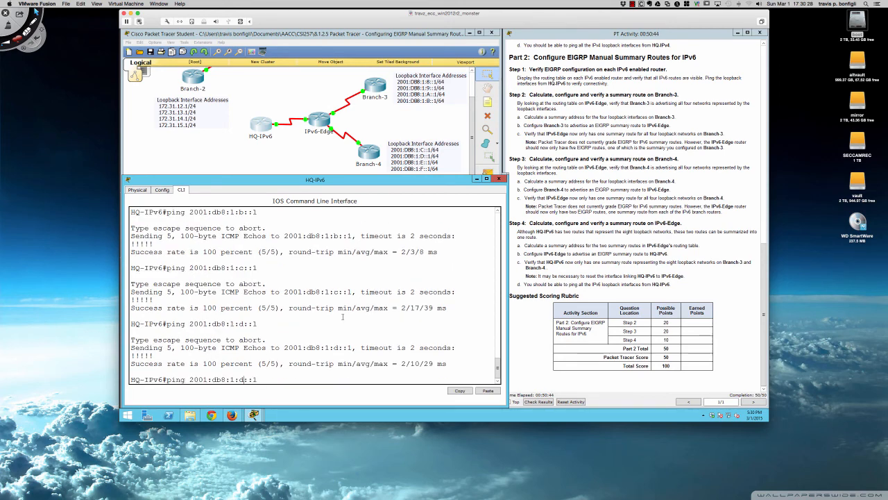
{"action": "key", "text": "BackSpace"}
{"action": "type", "text": "e"}
{"action": "key", "text": "Return"}
{"action": "key", "text": "Up"}
{"action": "key", "text": "Left"}
{"action": "key", "text": "Left"}
{"action": "key", "text": "Left"}
{"action": "key", "text": "BackSpace"}
{"action": "type", "text": "f"}
{"action": "key", "text": "Return"}
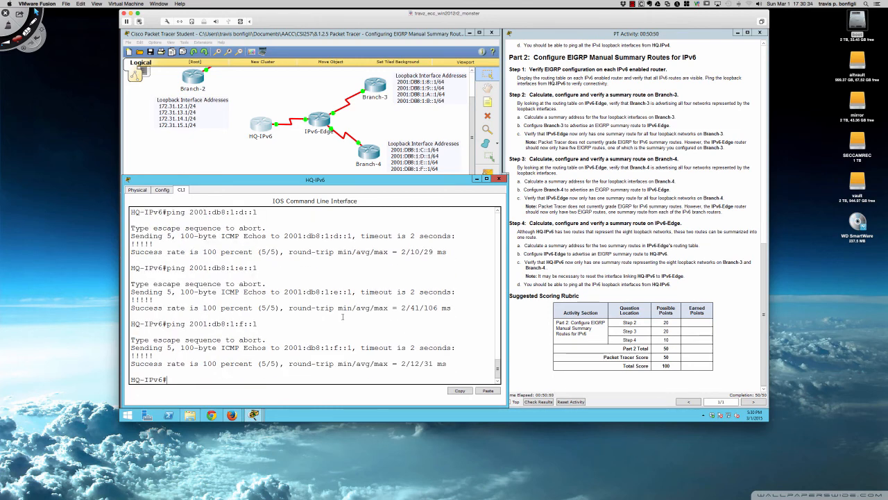
{"action": "key", "text": "Return"}
{"action": "key", "text": "Return"}
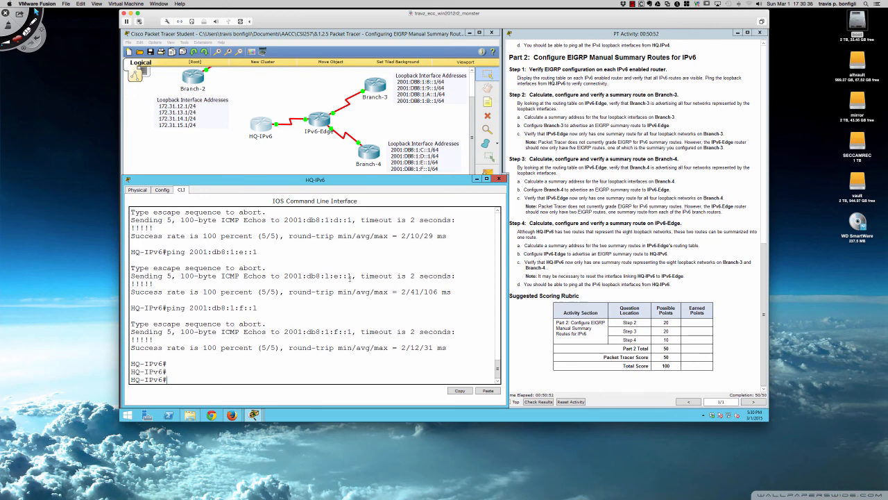